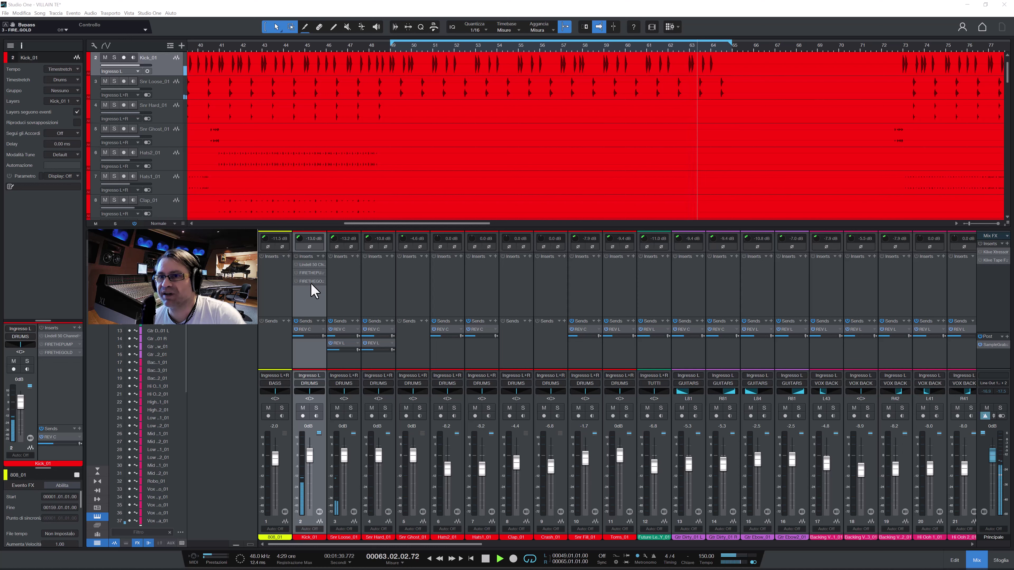
Open the FIRETHEPUMP and FIRETHEGOLD inserts of the Kick_01 channel and move their windows apart so both are accessible.
double_click(310, 273)
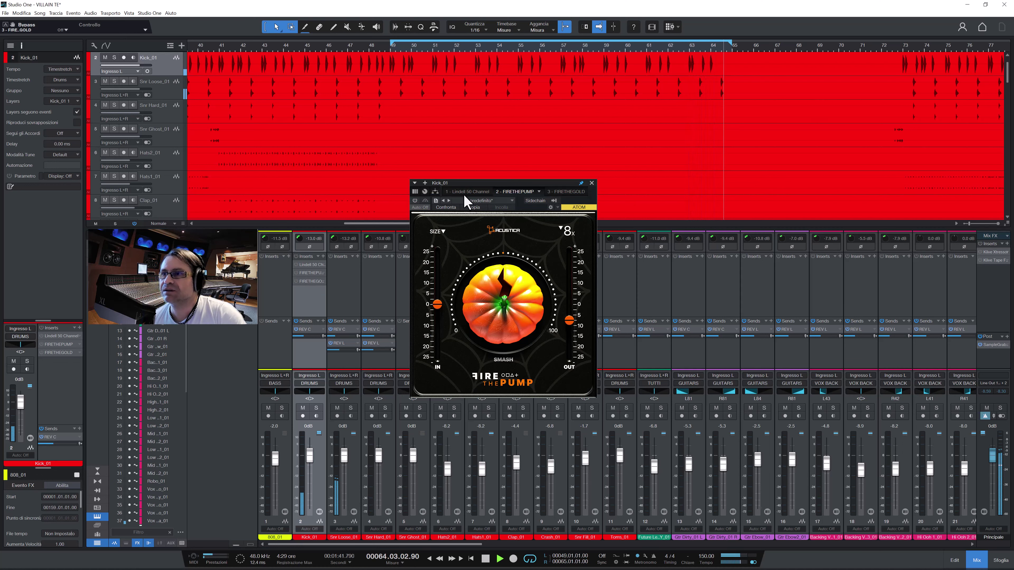
left_click_drag(509, 182, 536, 93)
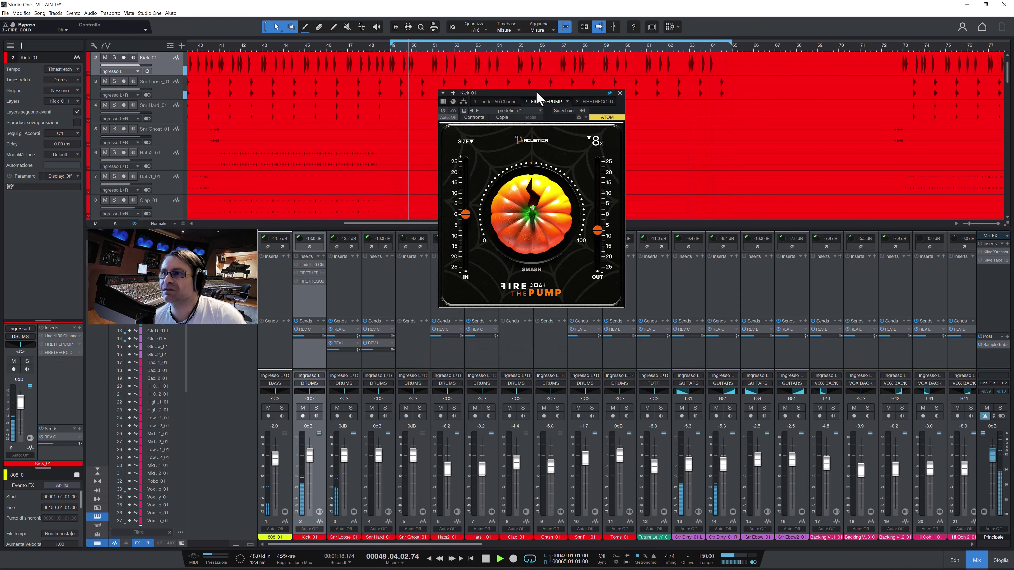
double_click(310, 281)
left_click_drag(497, 191, 747, 177)
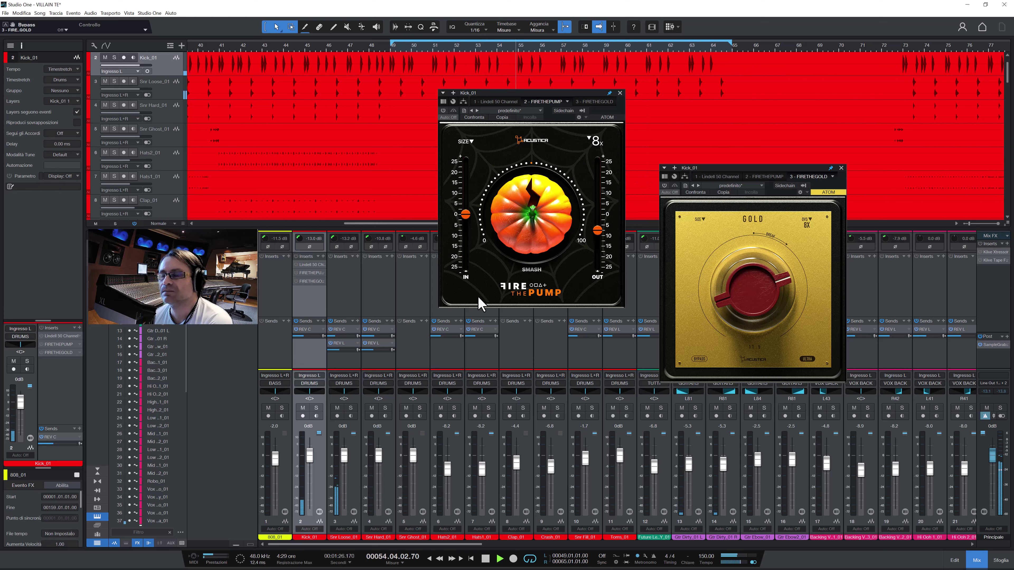
Solo the Kick_01 channel and line up the FIRETHEPUMP and FIRETHEGOLD windows side by side.
left_click(316, 408)
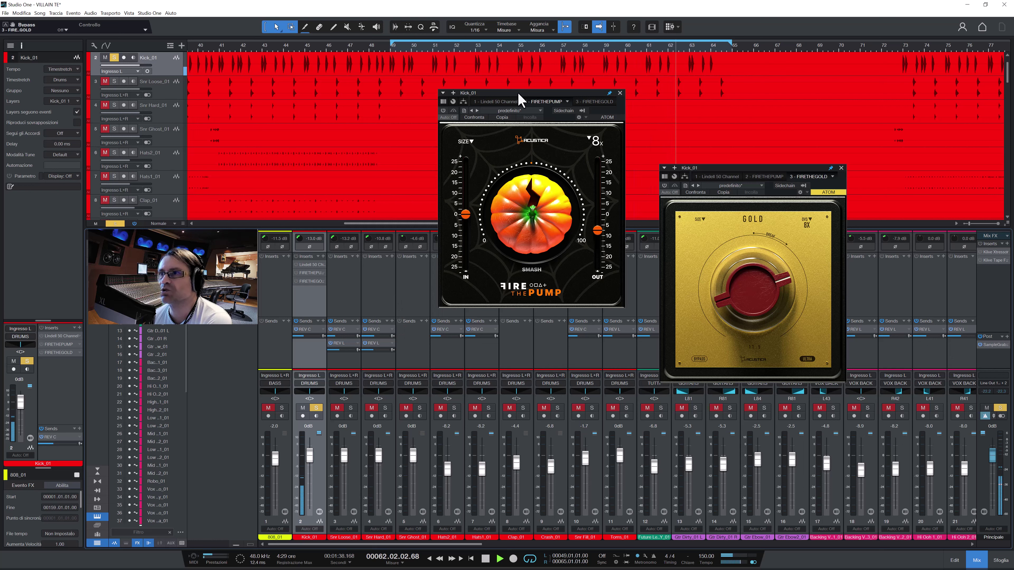
left_click_drag(526, 99, 503, 124)
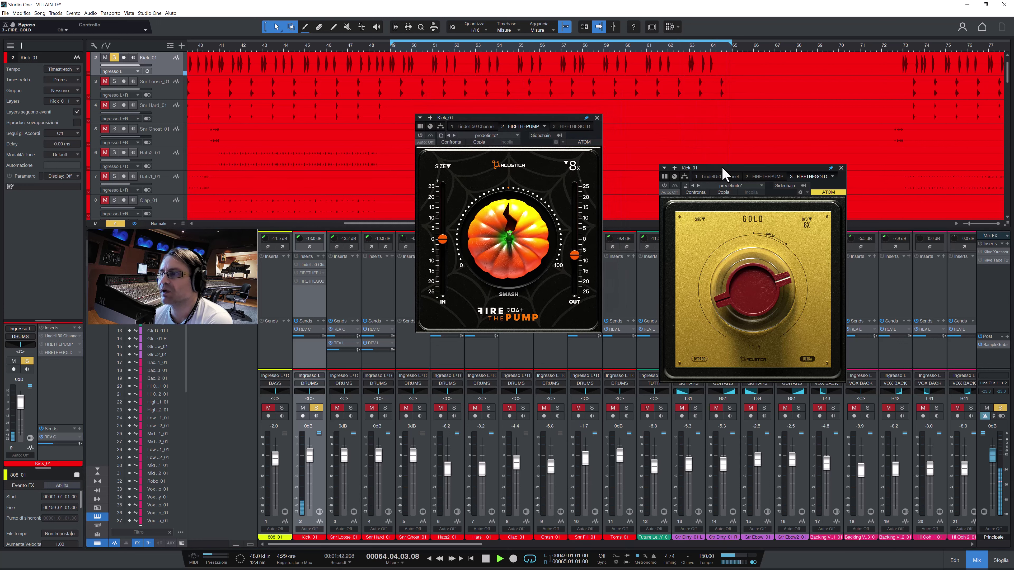
left_click_drag(720, 172, 699, 123)
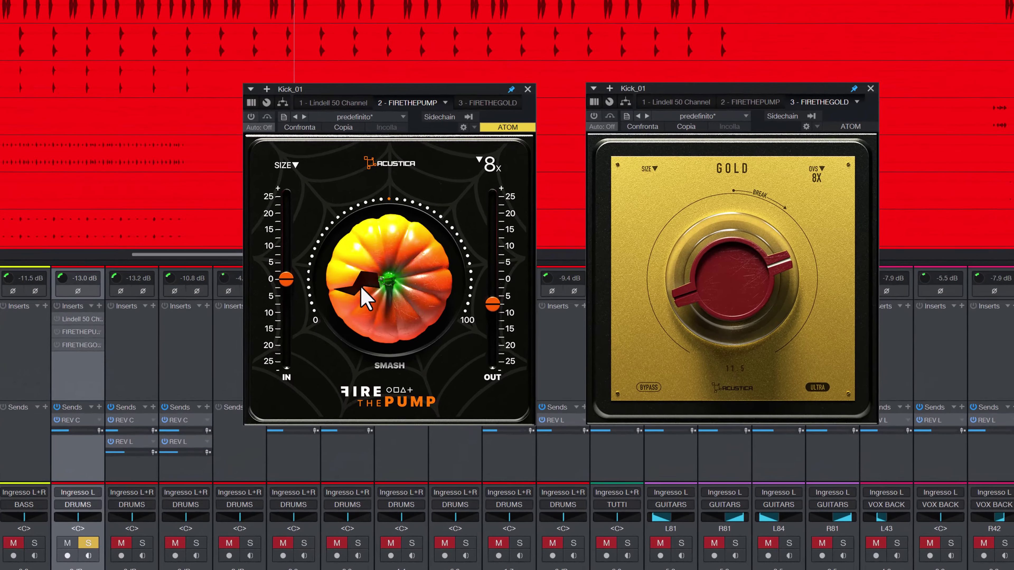
Set FIRETHEPUMP's SMASH and OUT controls to 0 and activate the plug-in.
left_click_drag(492, 251, 533, 296)
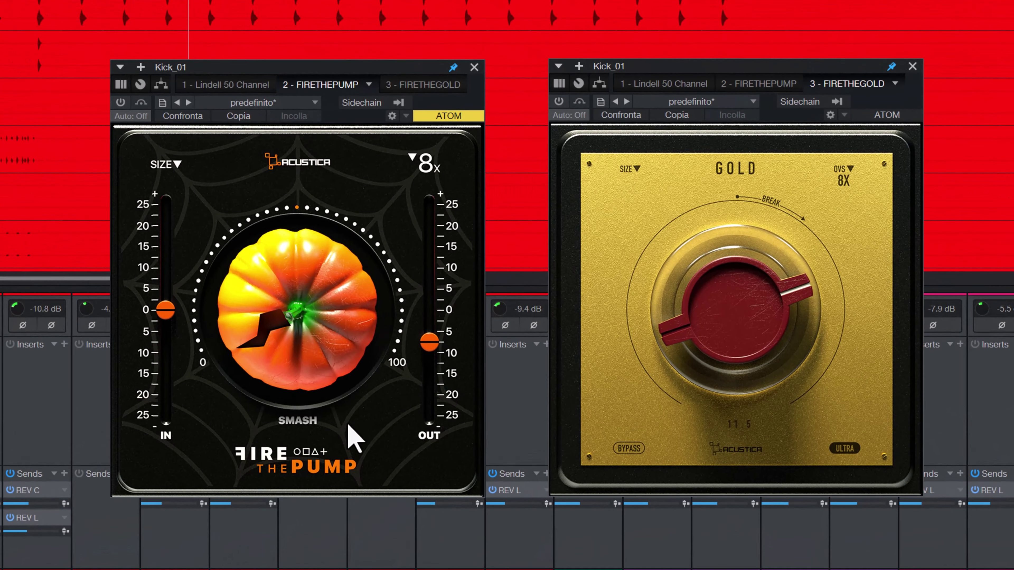
double_click(428, 342)
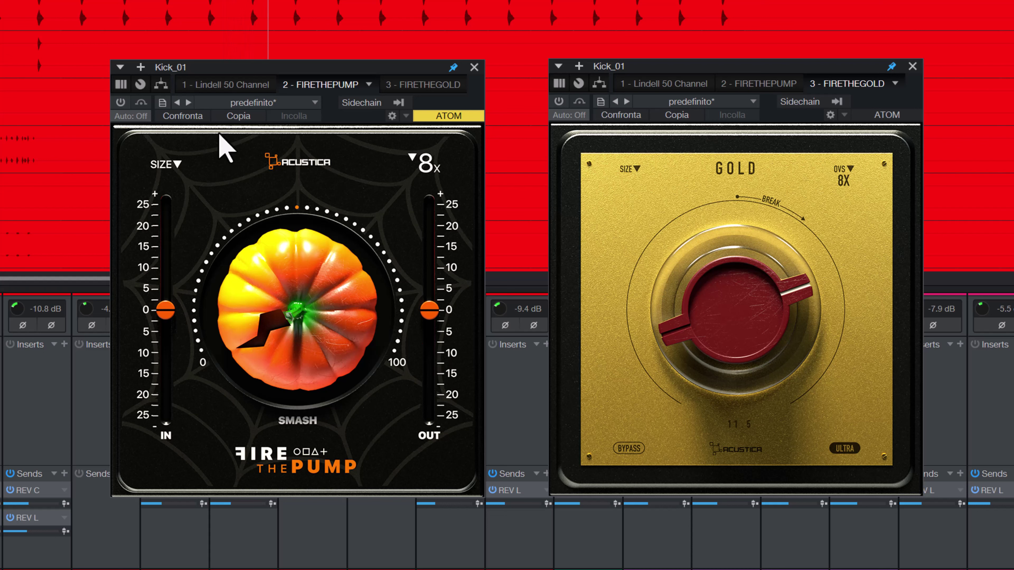
left_click(120, 105)
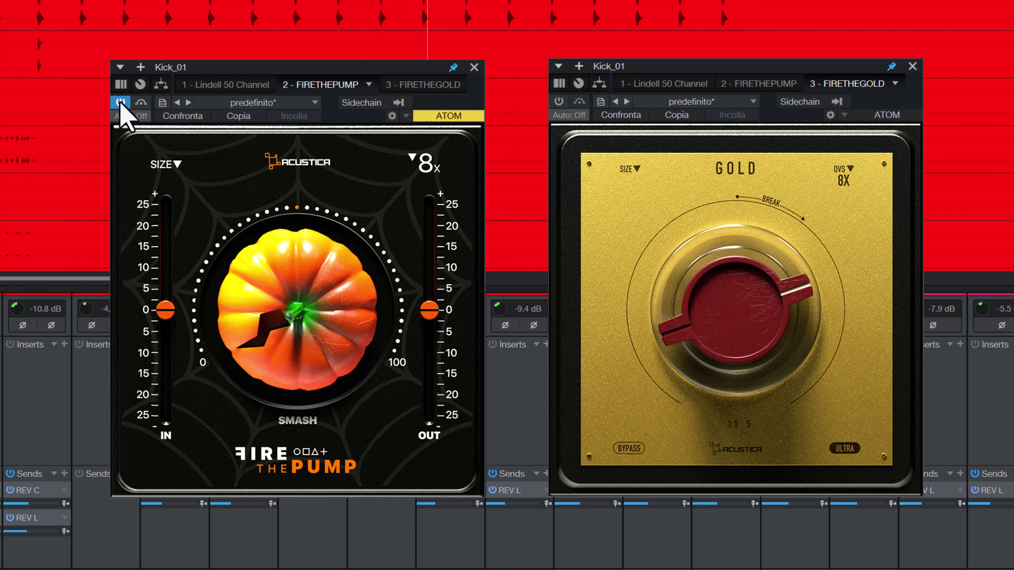
Set FIRETHEPUMP's oversampling to 1X and open the performance monitor, placing it clear of the plug-in windows.
left_click(419, 164)
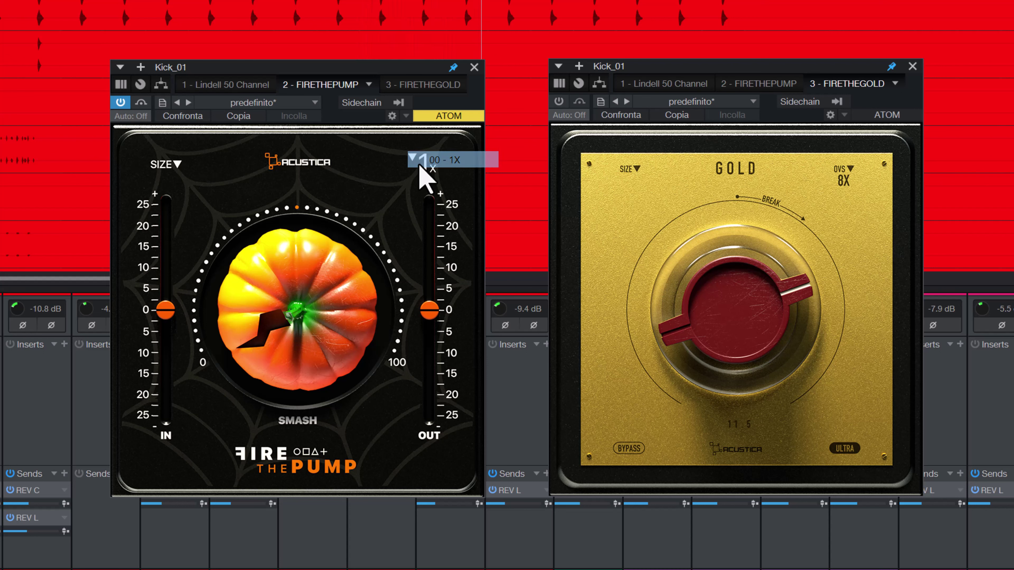
left_click(423, 179)
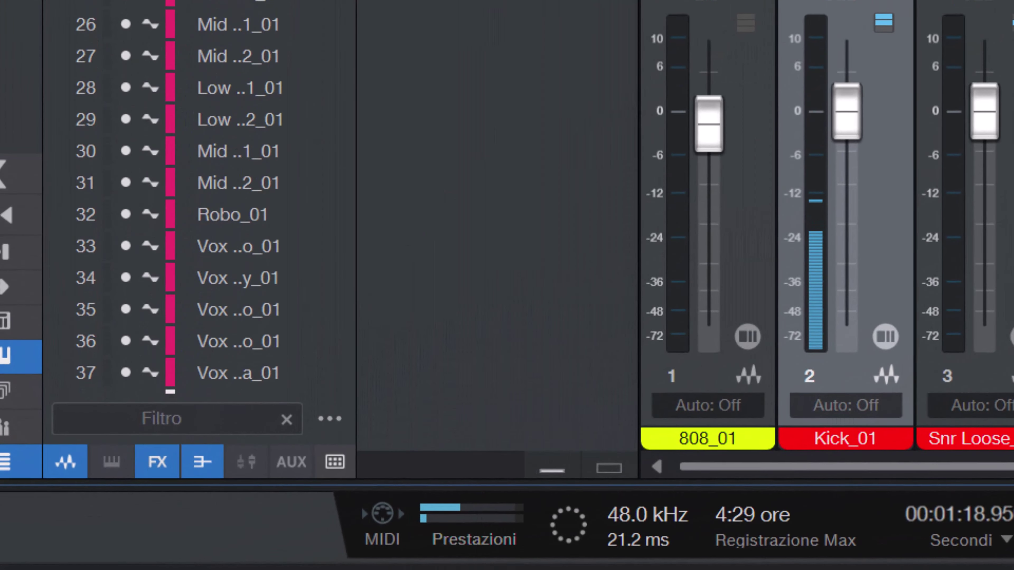
left_click(467, 528)
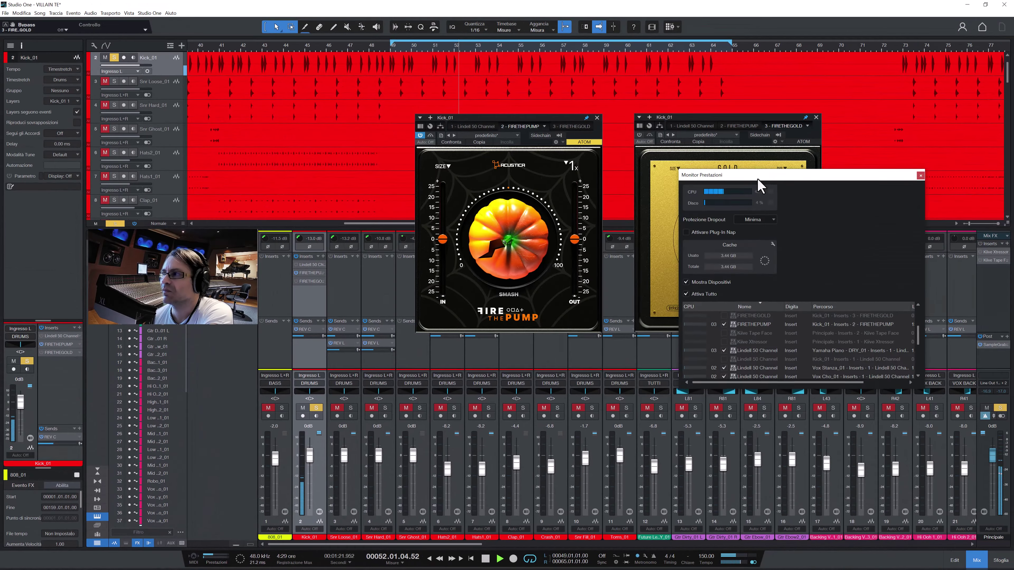
left_click_drag(747, 174, 208, 91)
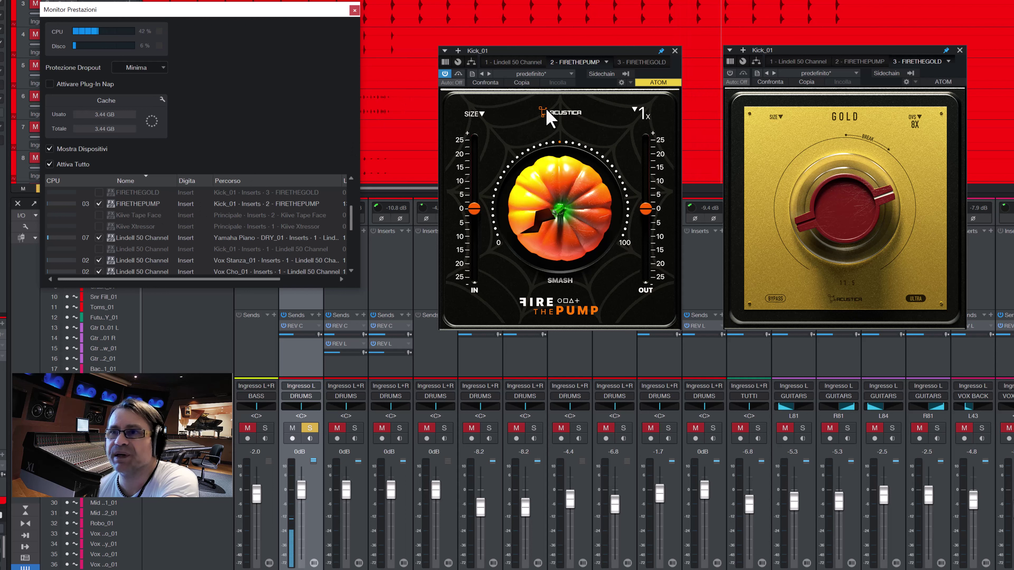
Try FIRETHEPUMP's oversampling at 2X, 4X, 8X and 16X in turn to compare the CPU load.
left_click(645, 117)
left_click(648, 126)
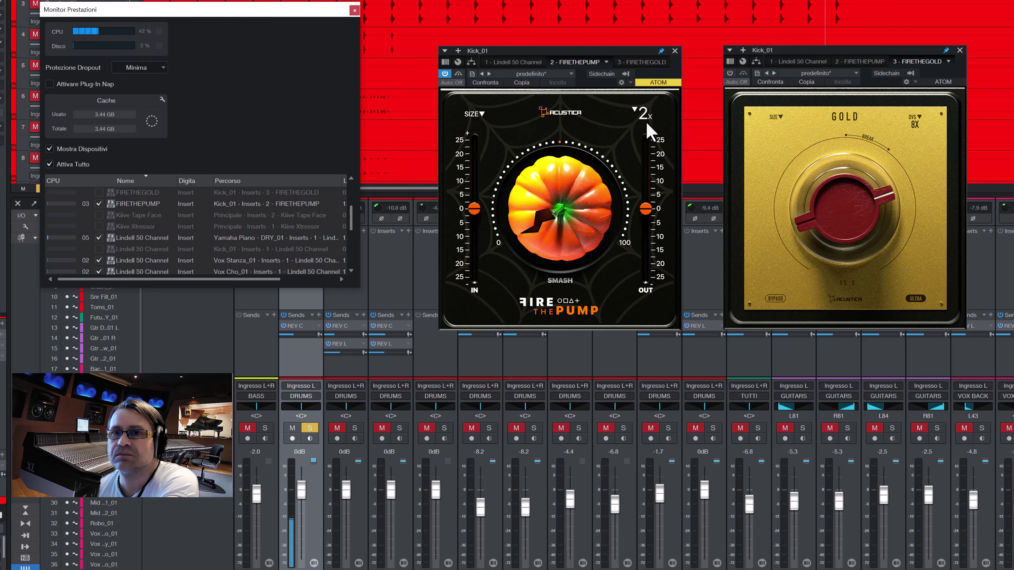
left_click(646, 121)
left_click(647, 135)
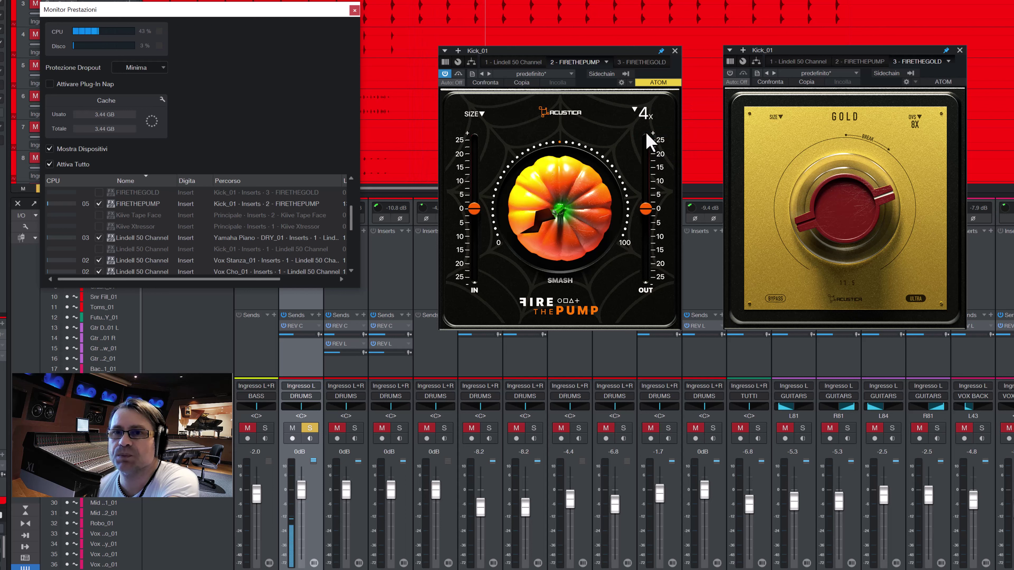
left_click(643, 123)
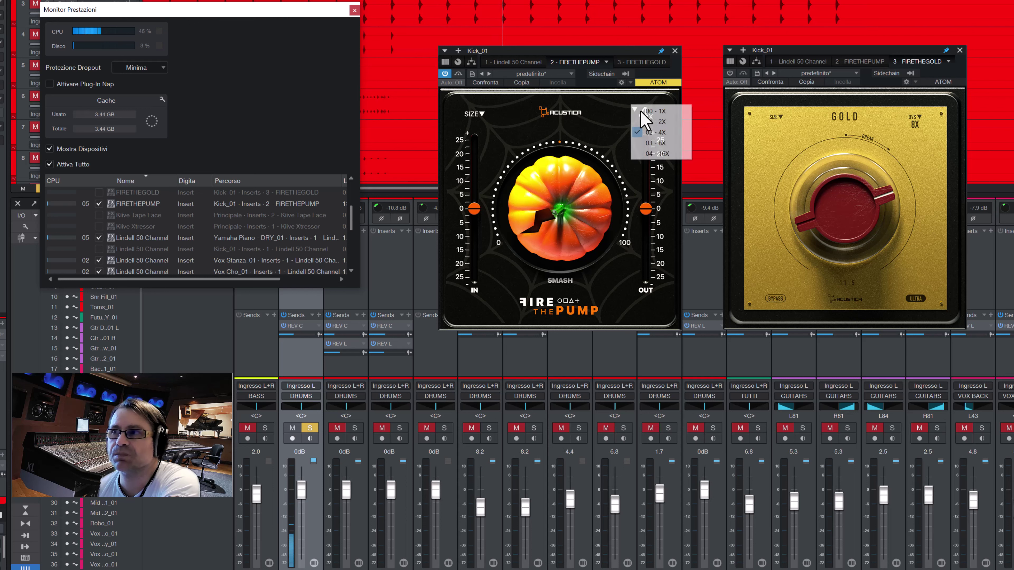
left_click(645, 144)
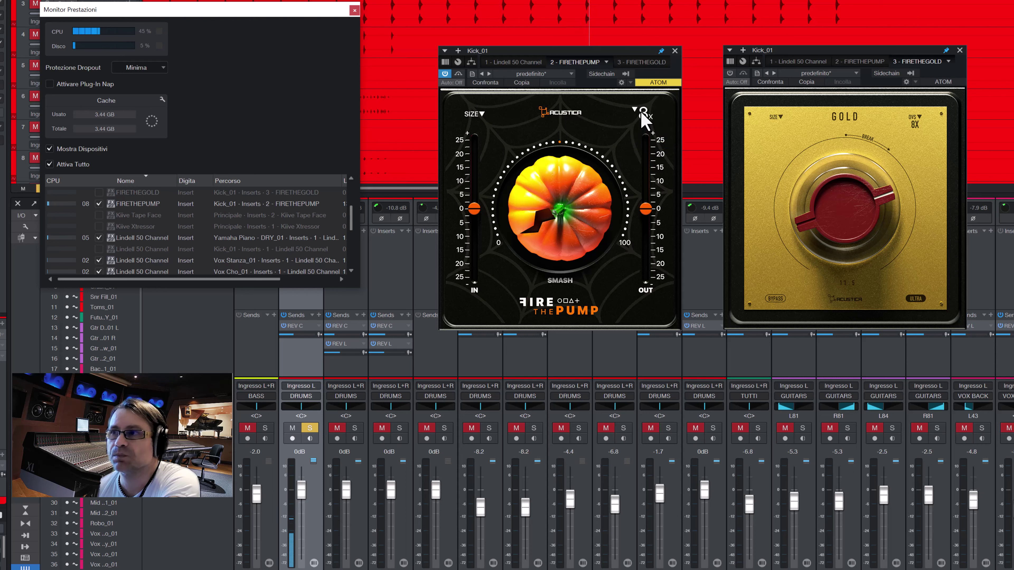
left_click(644, 120)
left_click(643, 153)
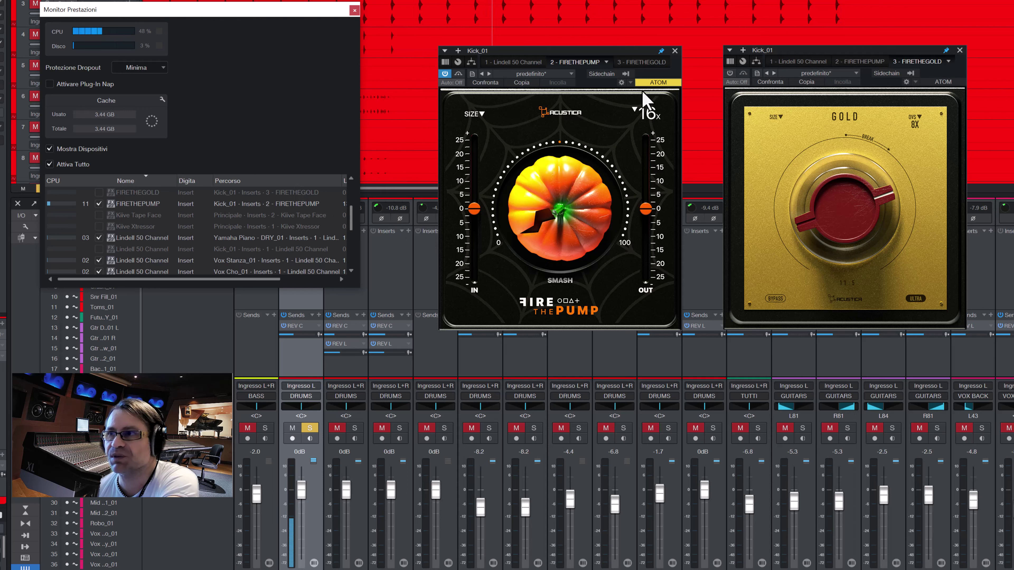
Lower FIRETHEPUMP's oversampling to 8X and finally to 4X.
left_click(649, 116)
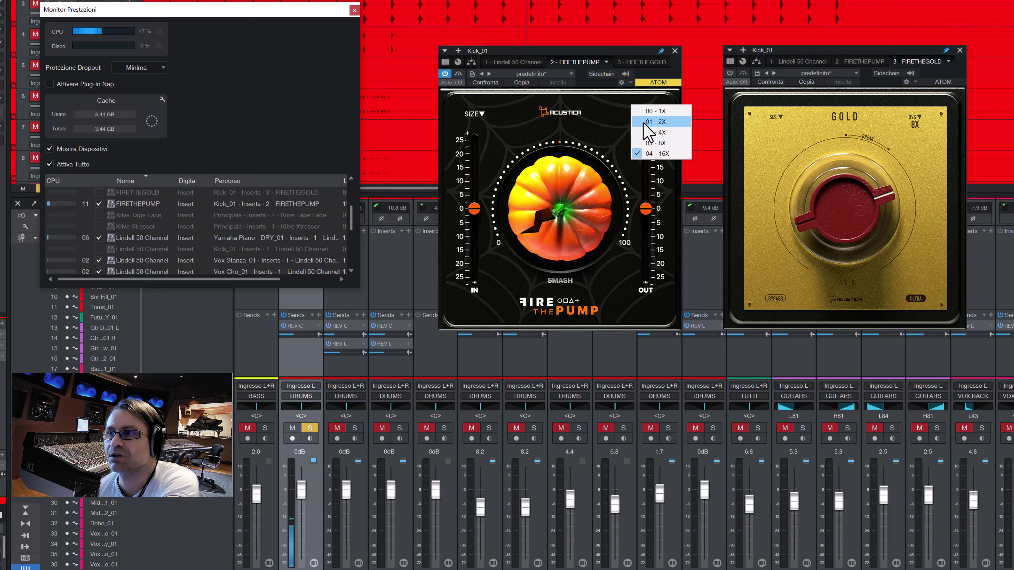
left_click(657, 144)
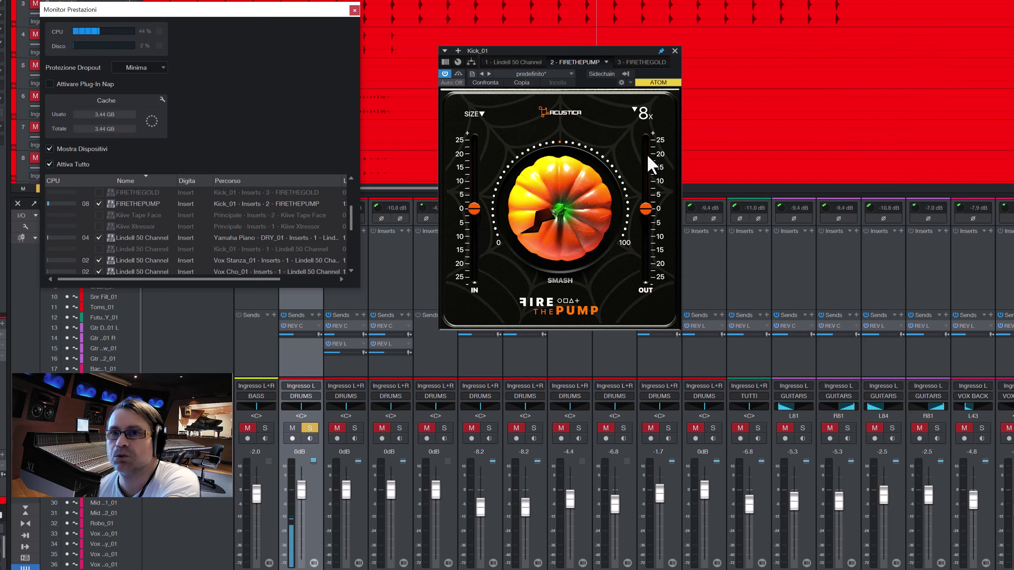
left_click(646, 115)
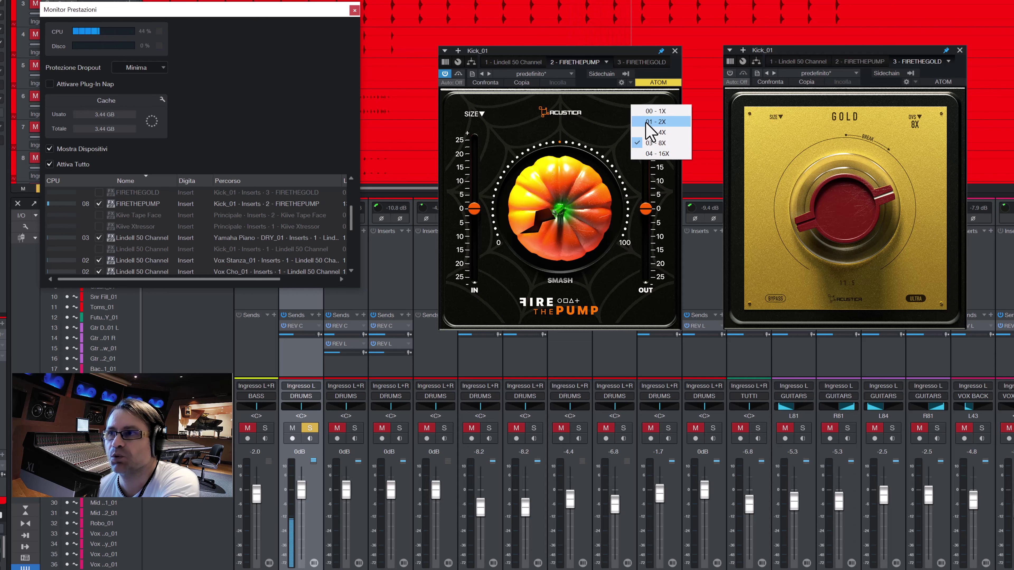
left_click(651, 135)
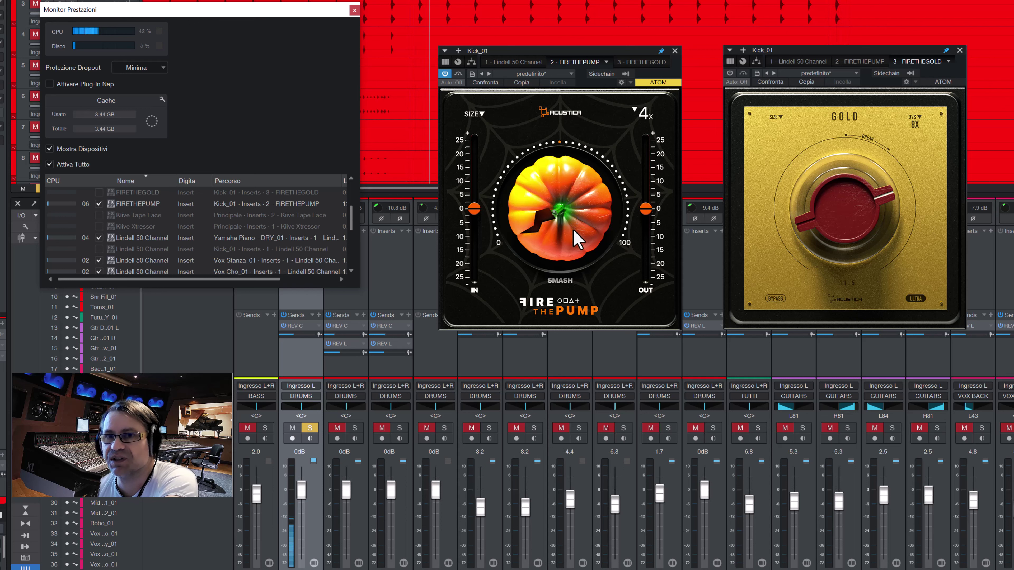
Raise FIRETHEPUMP's SMASH, compare the kick with the plug-in off and on, and trim OUT slightly below 0.
left_click_drag(581, 244, 575, 213)
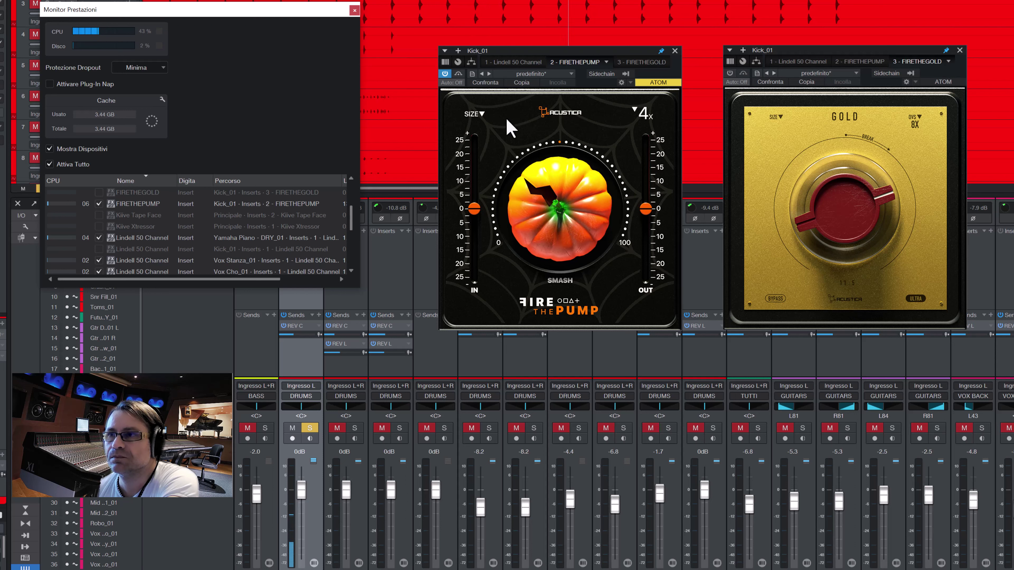
left_click(445, 73)
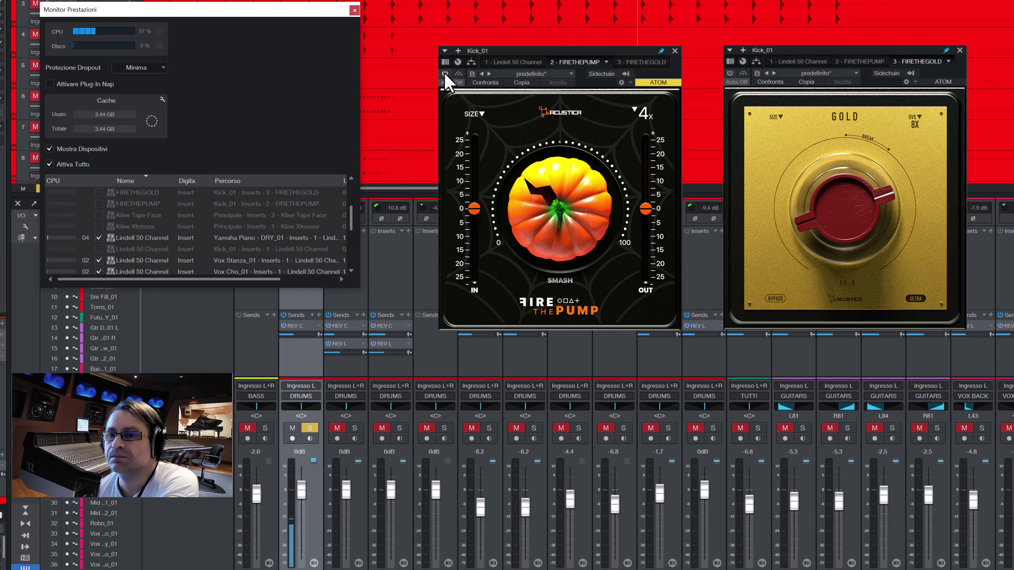
left_click(445, 74)
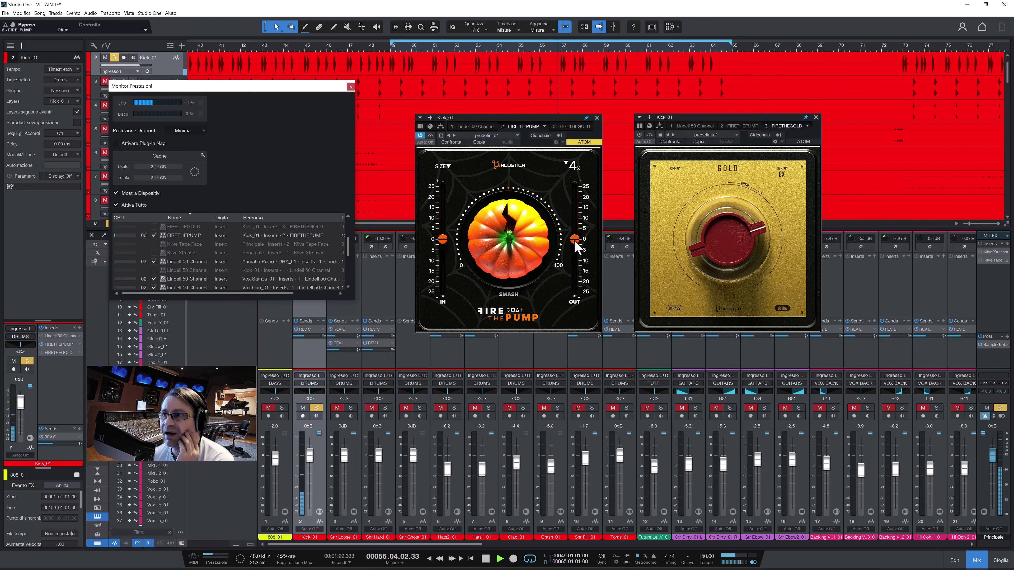
left_click_drag(575, 241, 575, 243)
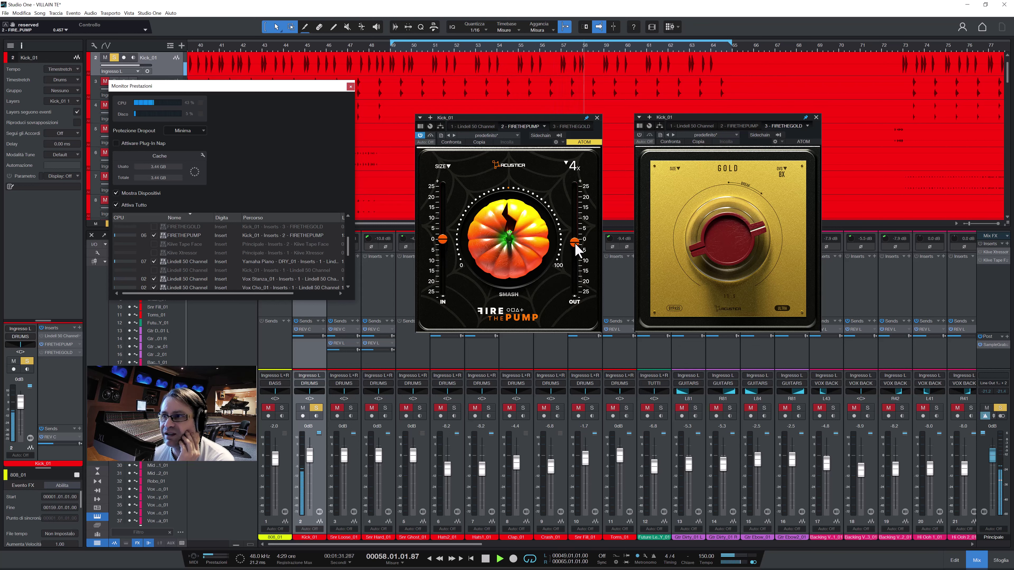
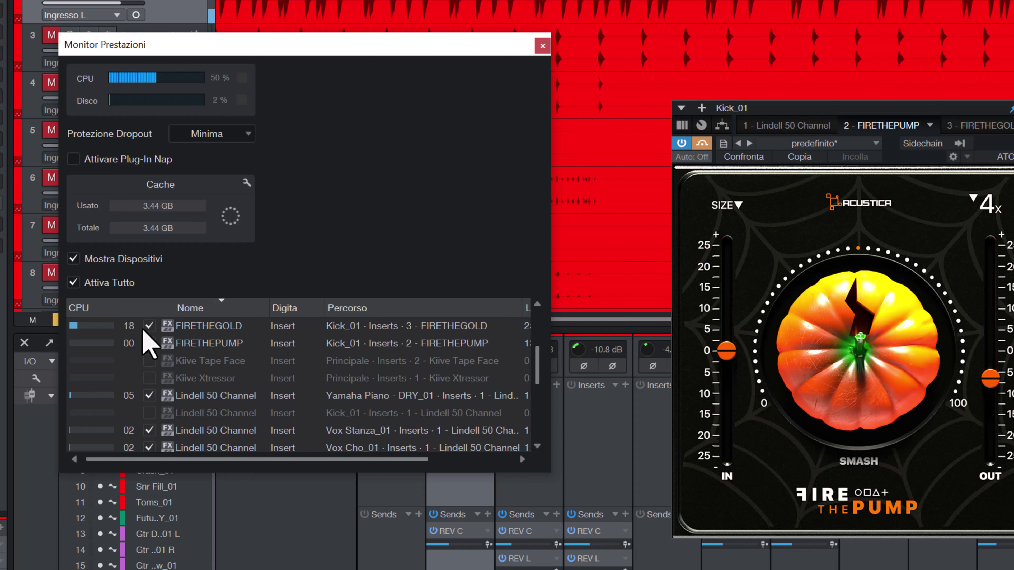
Toggle playback and set FIRETHEGOLD's oversampling to 1X.
key("space")
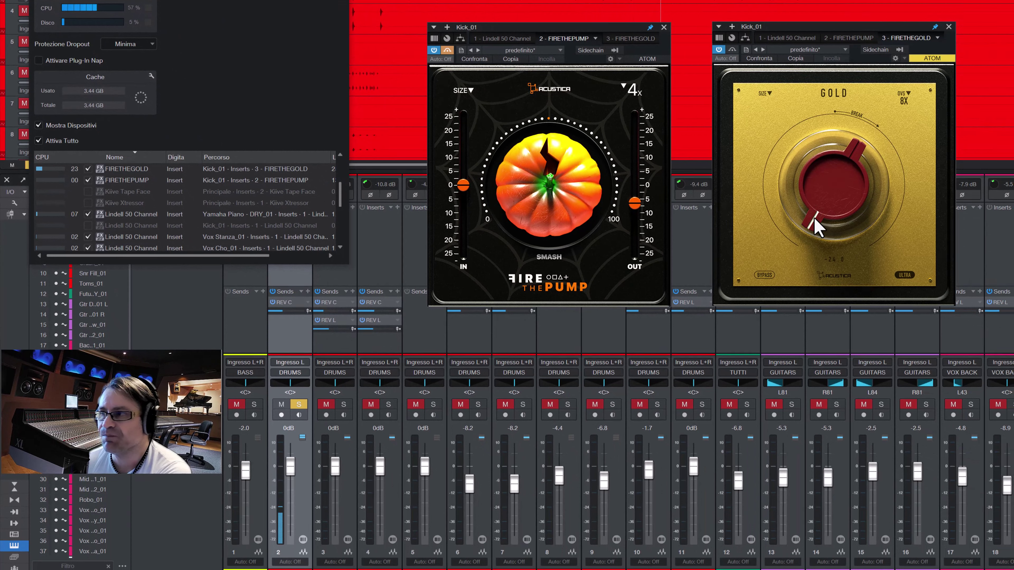
left_click(905, 98)
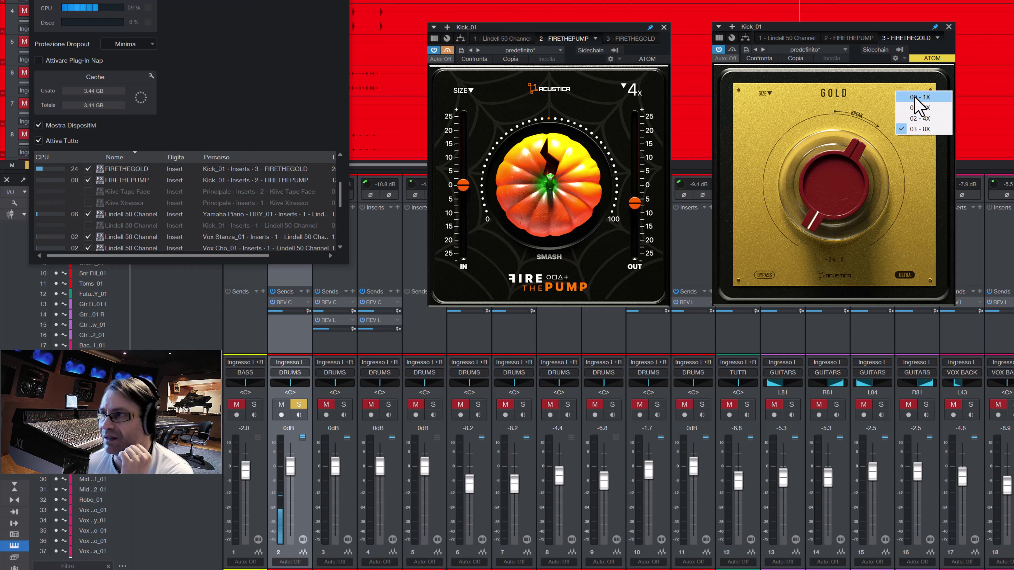
left_click(915, 98)
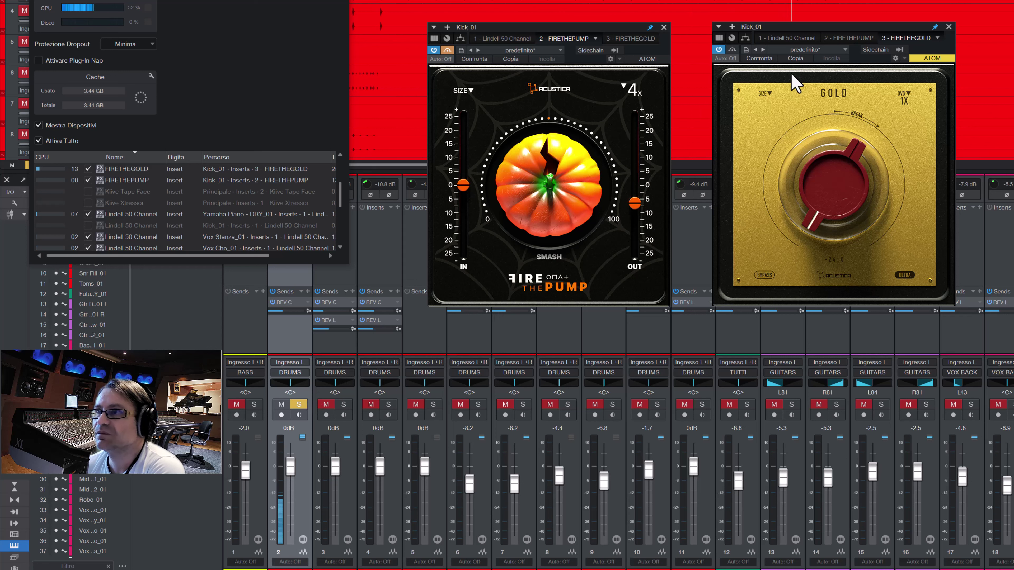
Turn up FIRETHEGOLD's main knob while keeping it below 0, and set its oversampling to 4X.
left_click_drag(834, 178, 837, 162)
left_click(903, 99)
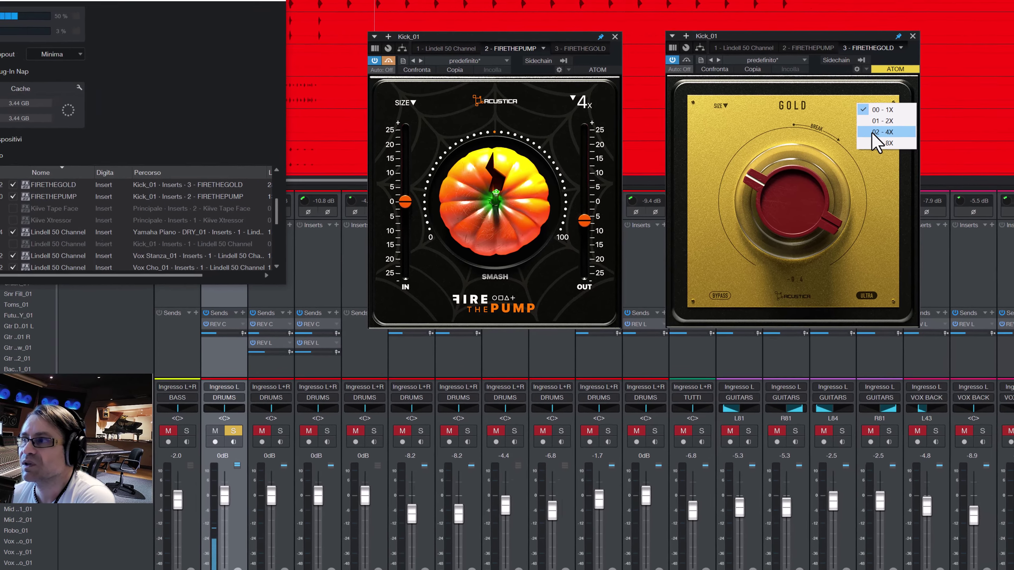
left_click(910, 118)
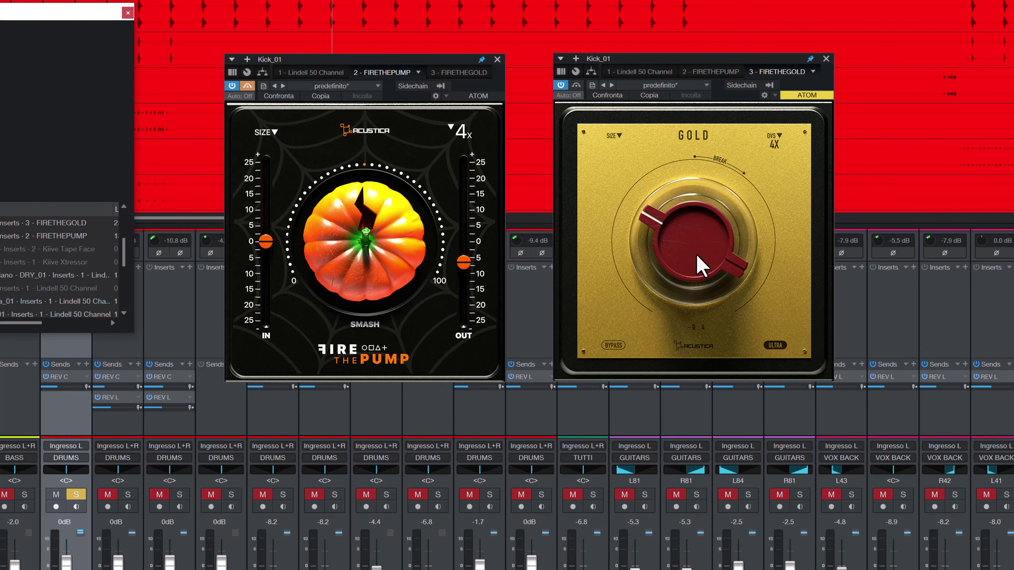
Raise FIRETHEGOLD's main knob gradually to 0.0.
scroll(700, 266, "up", 2)
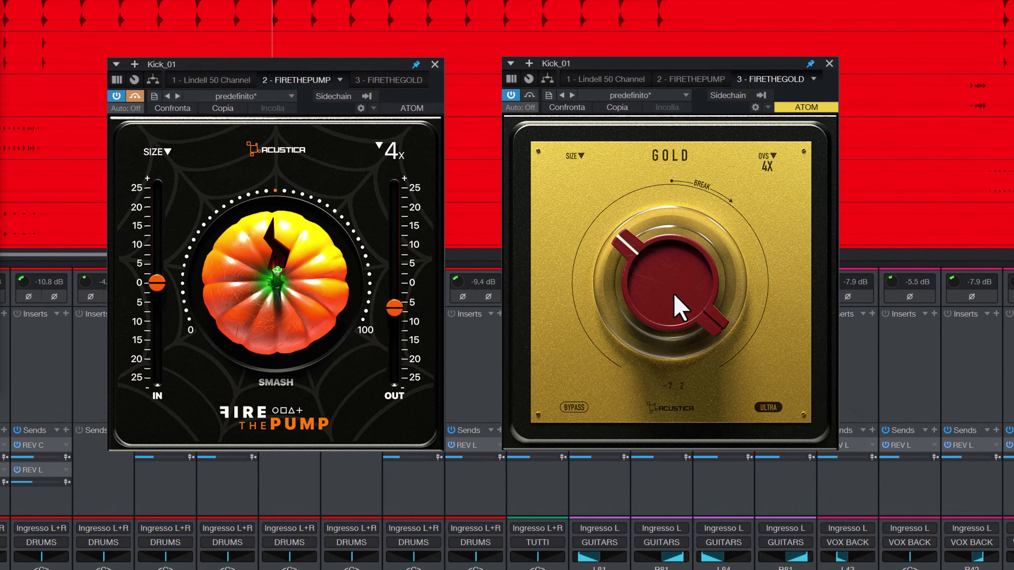
scroll(678, 308, "up", 3)
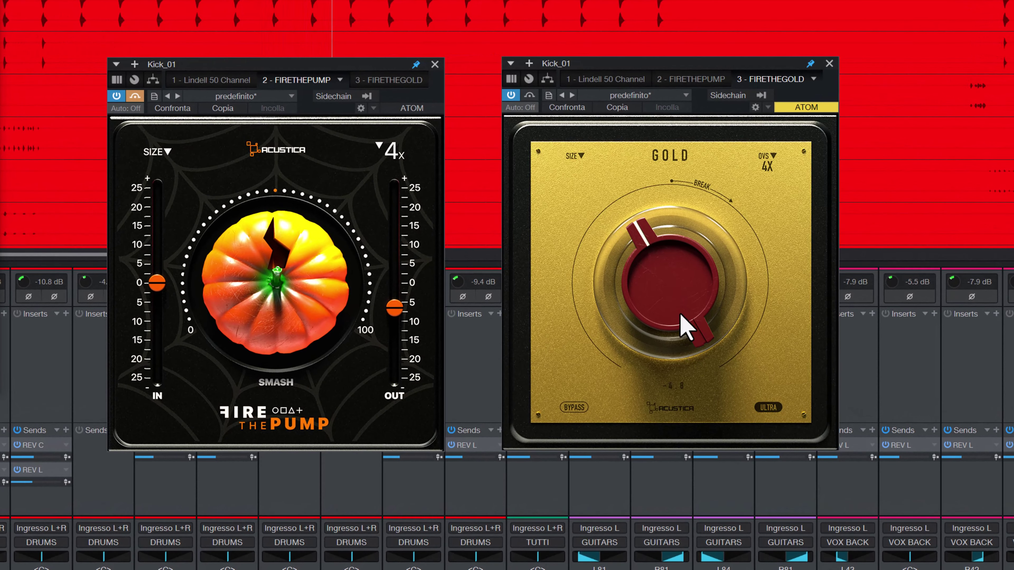
scroll(680, 315, "up", 5)
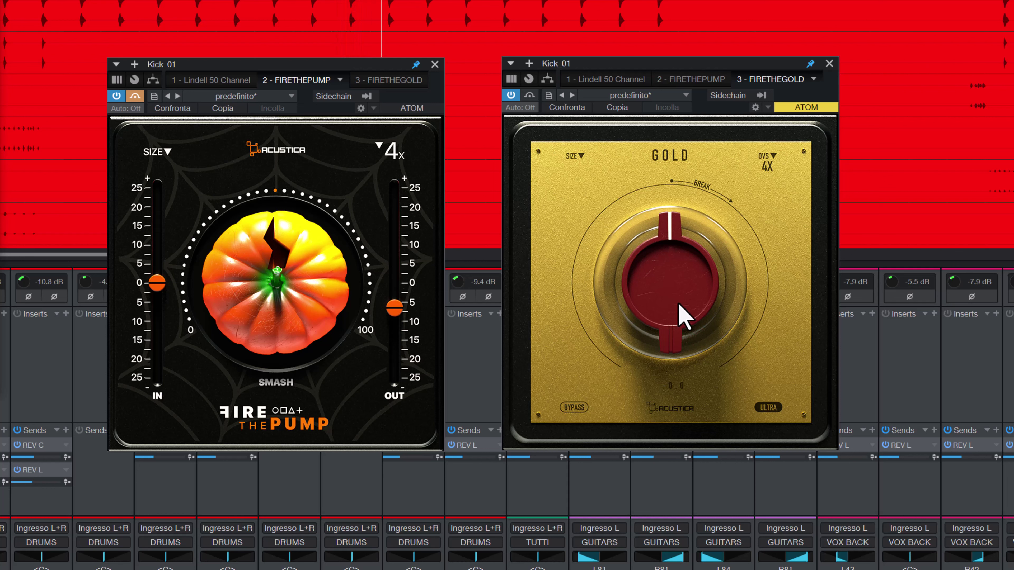
Raise FIRETHEGOLD's main knob to 5.6 and compare the kick with the plug-in bypassed and active.
scroll(679, 331, "up", 4)
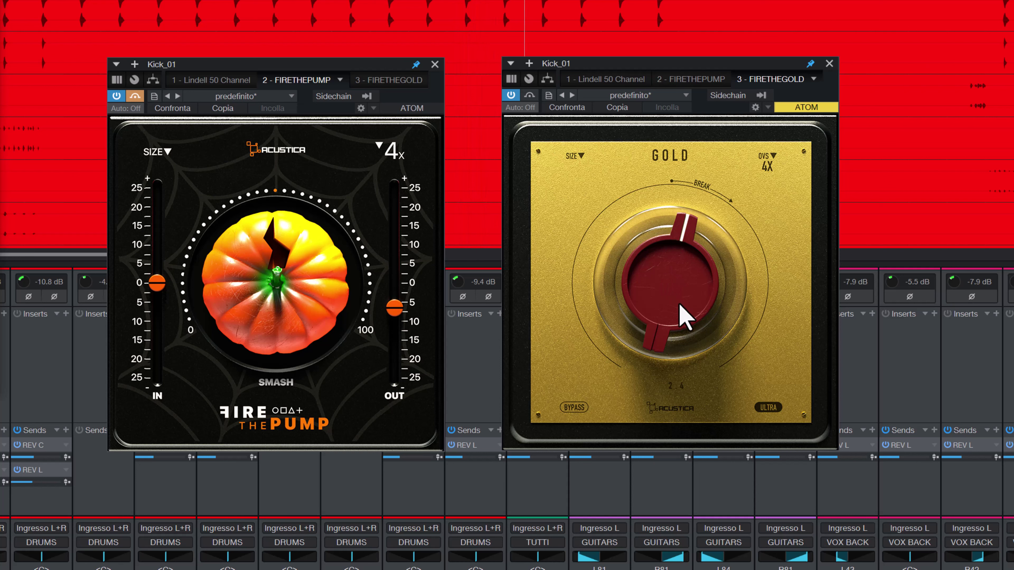
scroll(679, 300, "up", 6)
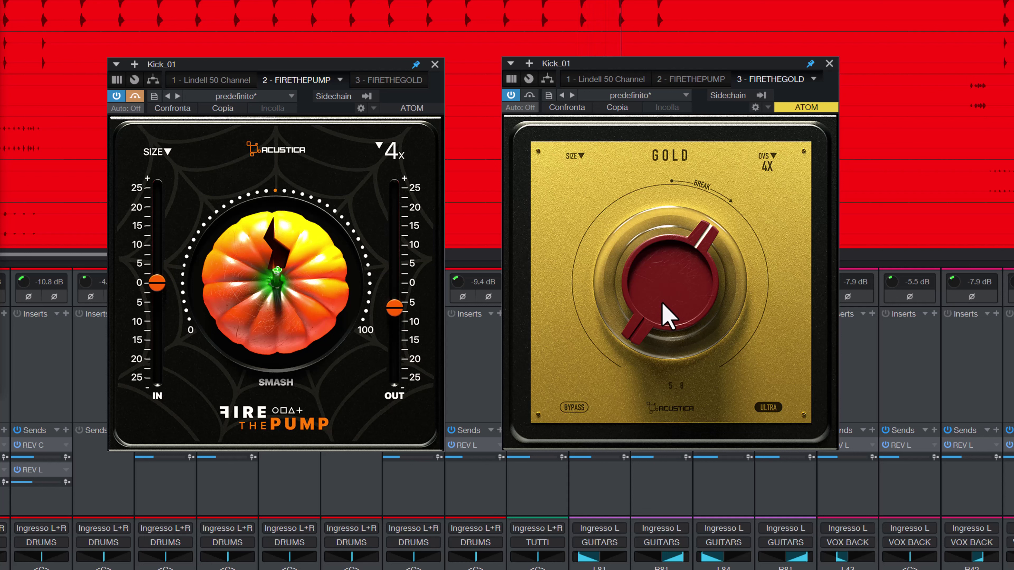
left_click(529, 95)
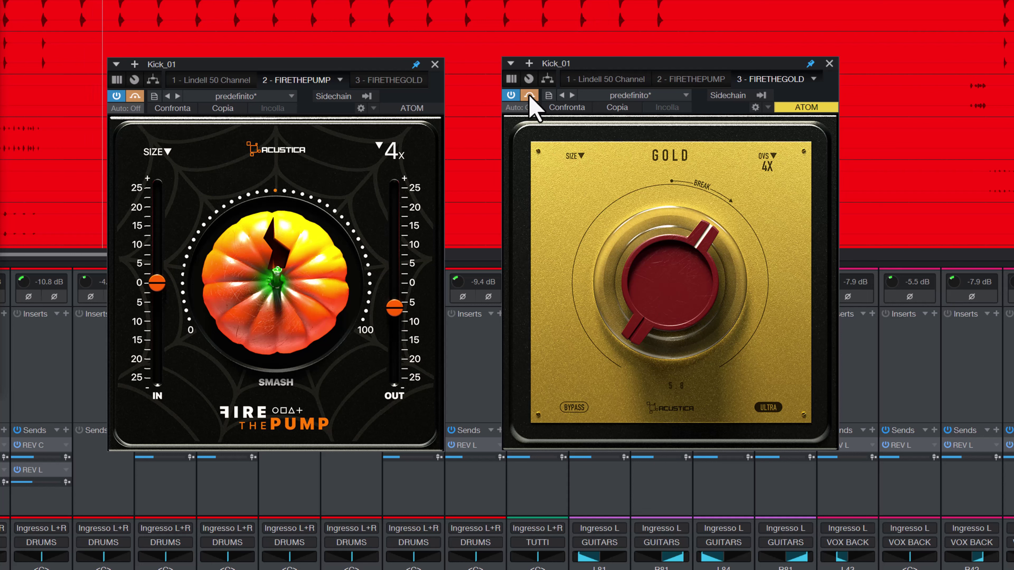
left_click(530, 96)
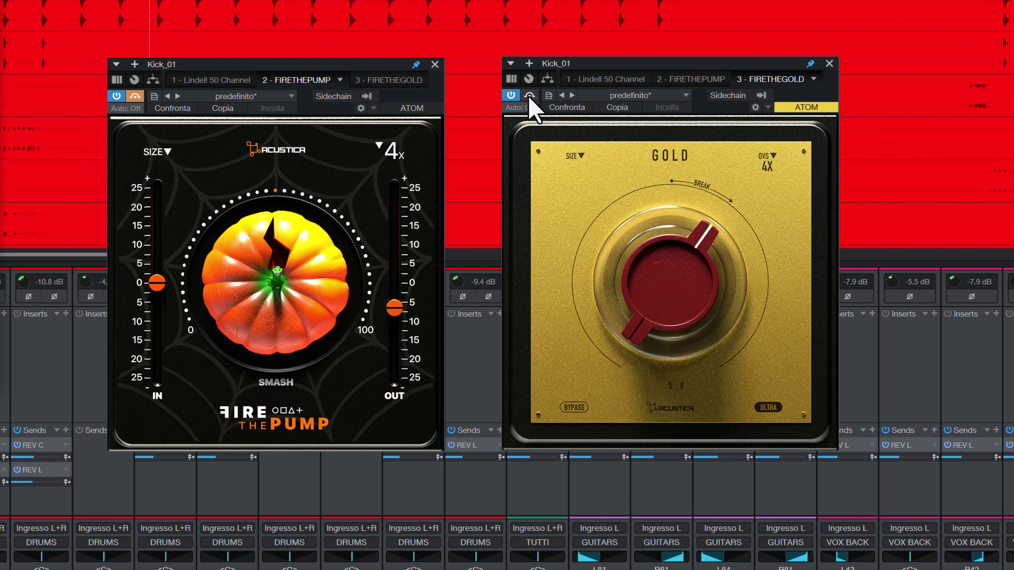
Raise FIRETHEGOLD's main knob further to 8.4 and check the kick against the bypassed signal.
scroll(673, 327, "up", 6)
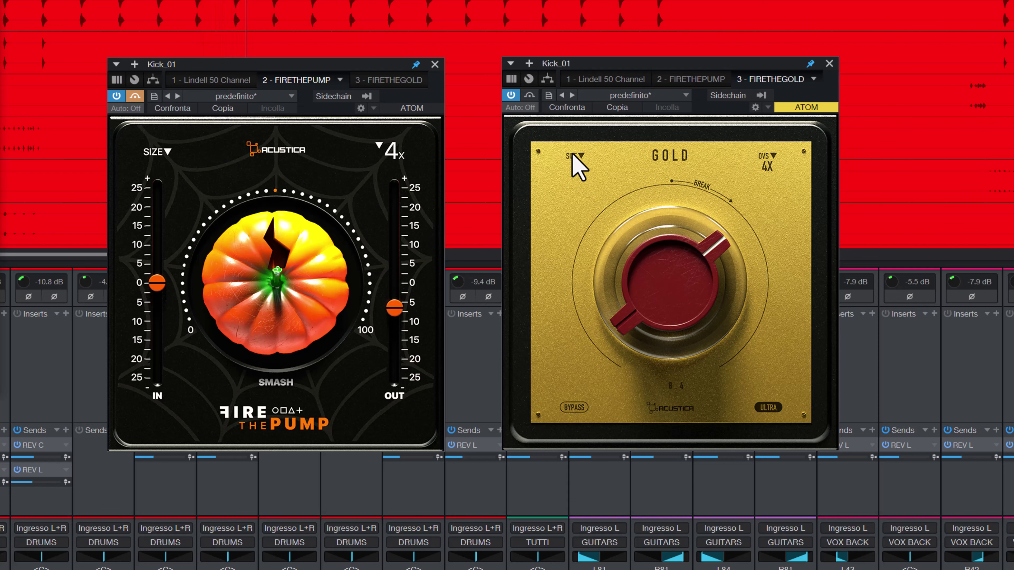
left_click(529, 97)
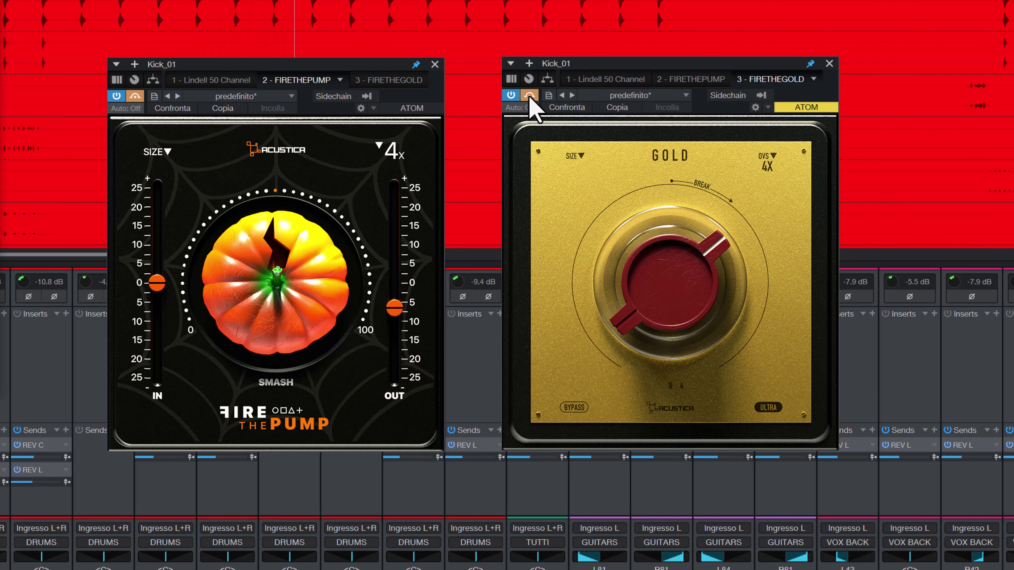
left_click(530, 98)
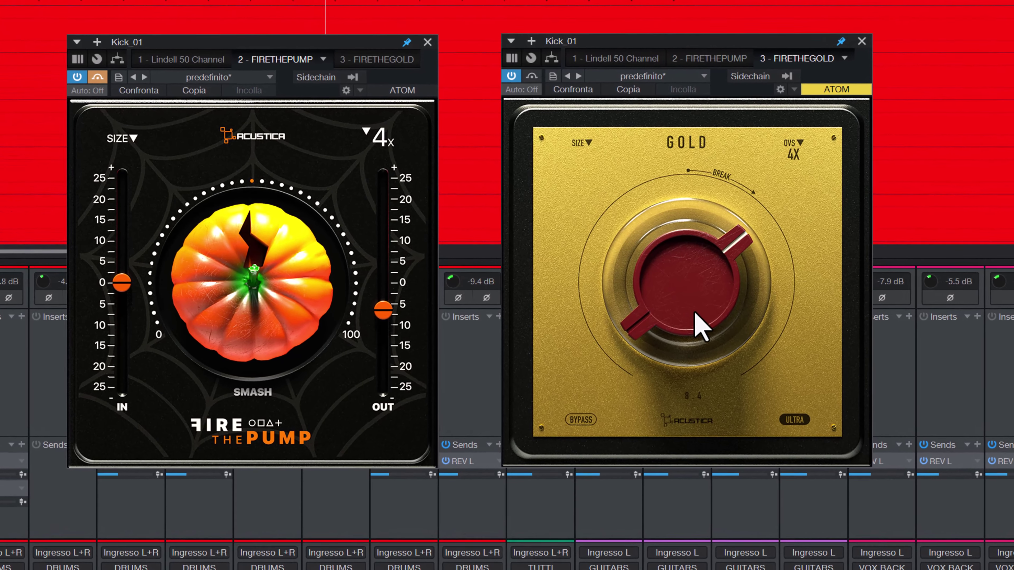
Push FIRETHEGOLD's main knob up to 14.4 and bring it back down to 10.8.
scroll(679, 312, "up", 4)
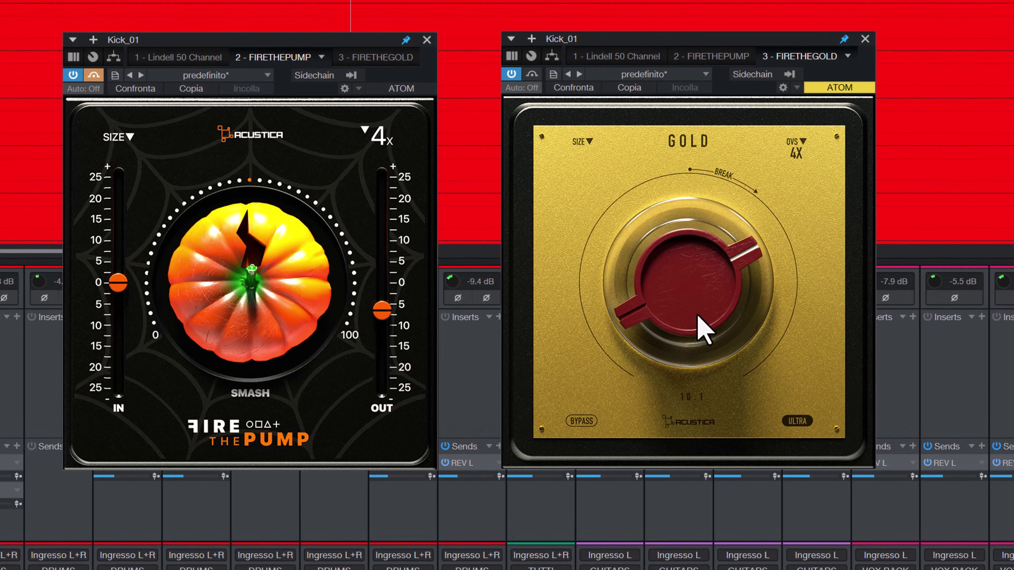
scroll(702, 328, "up", 1)
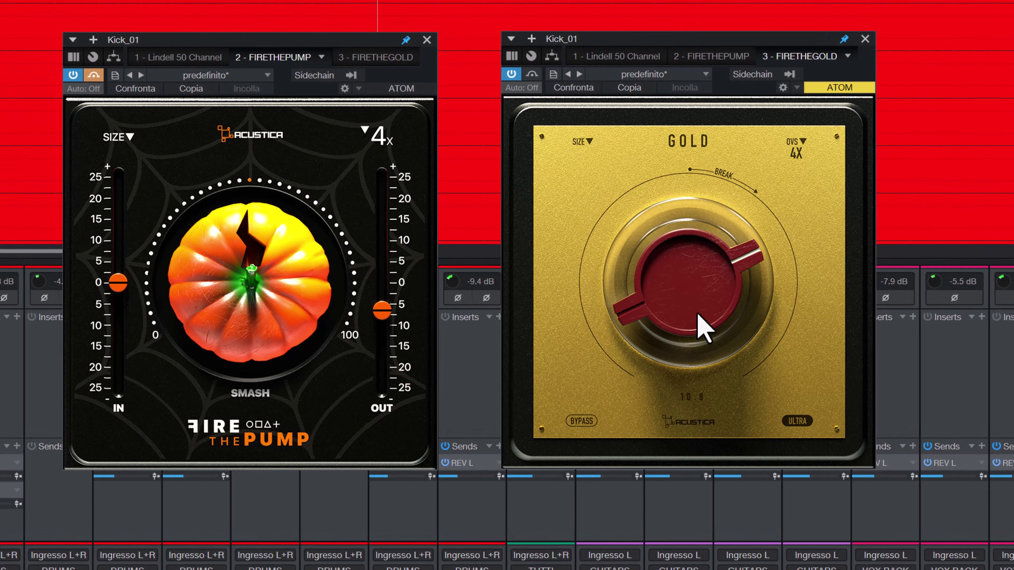
scroll(702, 328, "up", 2)
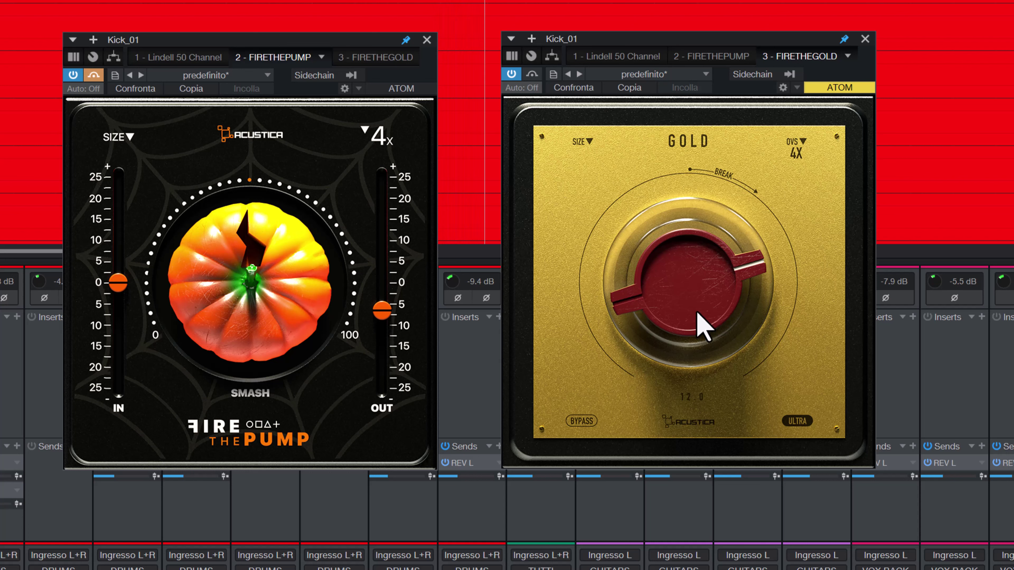
scroll(698, 313, "up", 3)
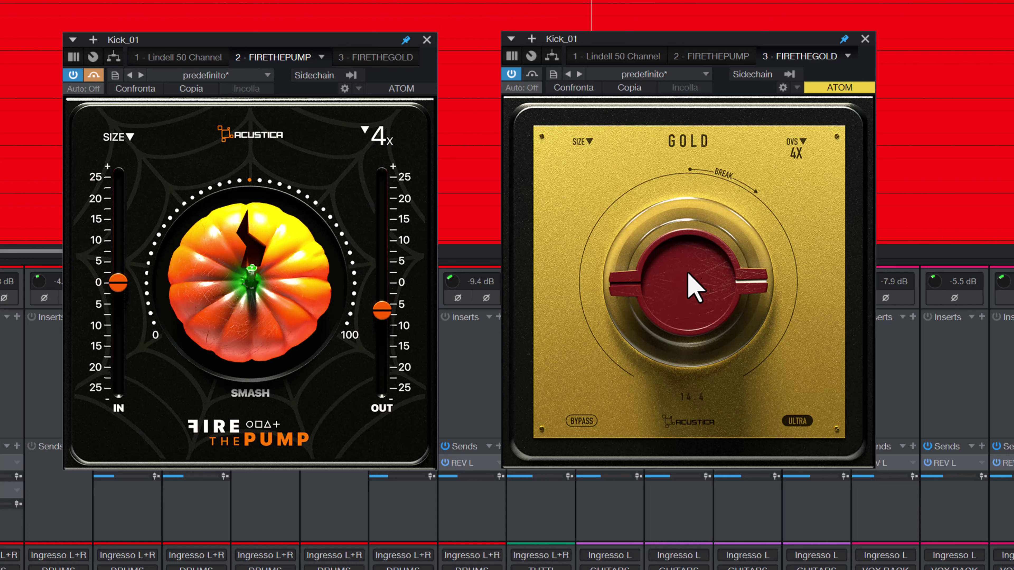
scroll(695, 288, "down", 3)
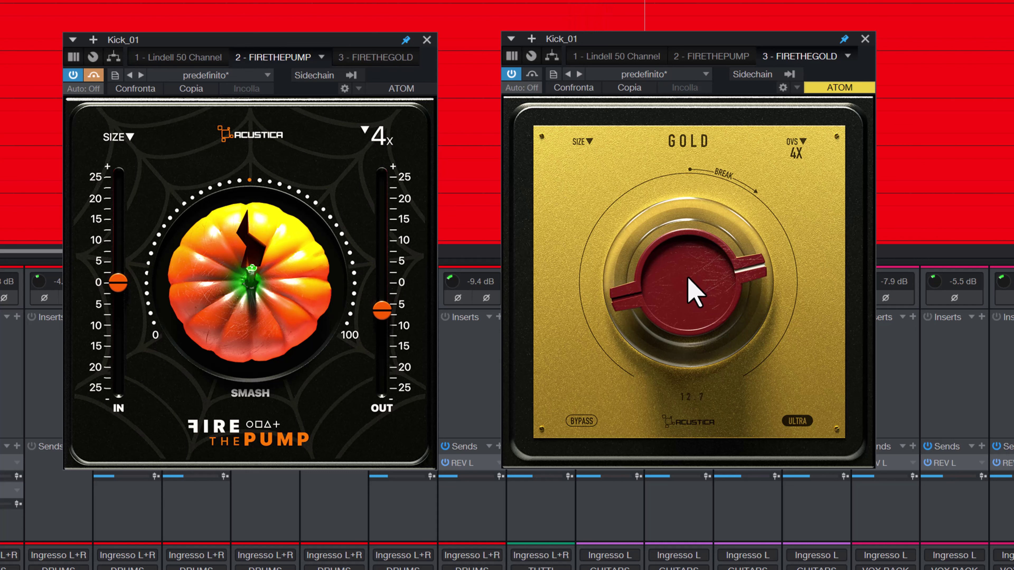
scroll(694, 294, "down", 2)
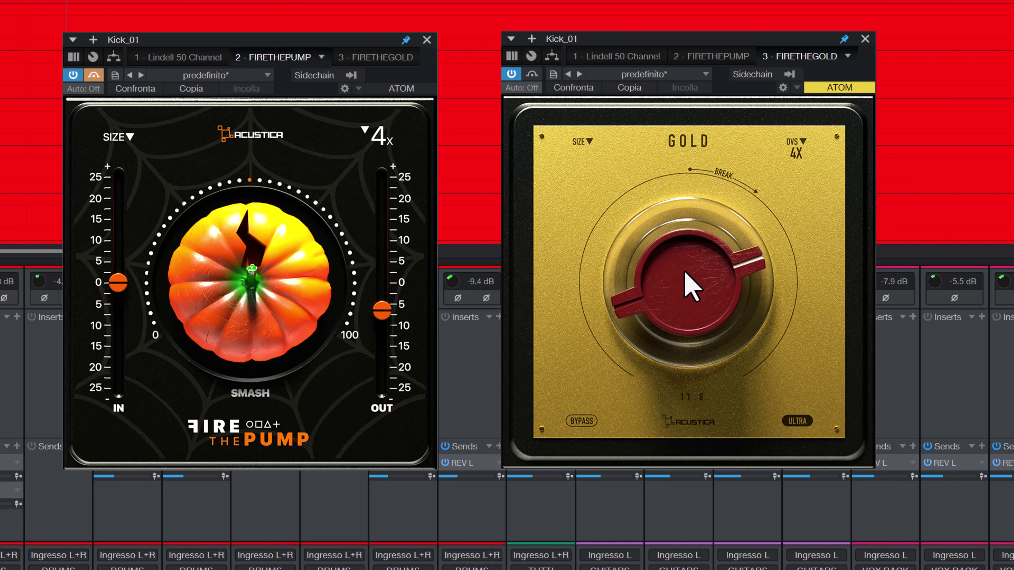
scroll(691, 287, "down", 1)
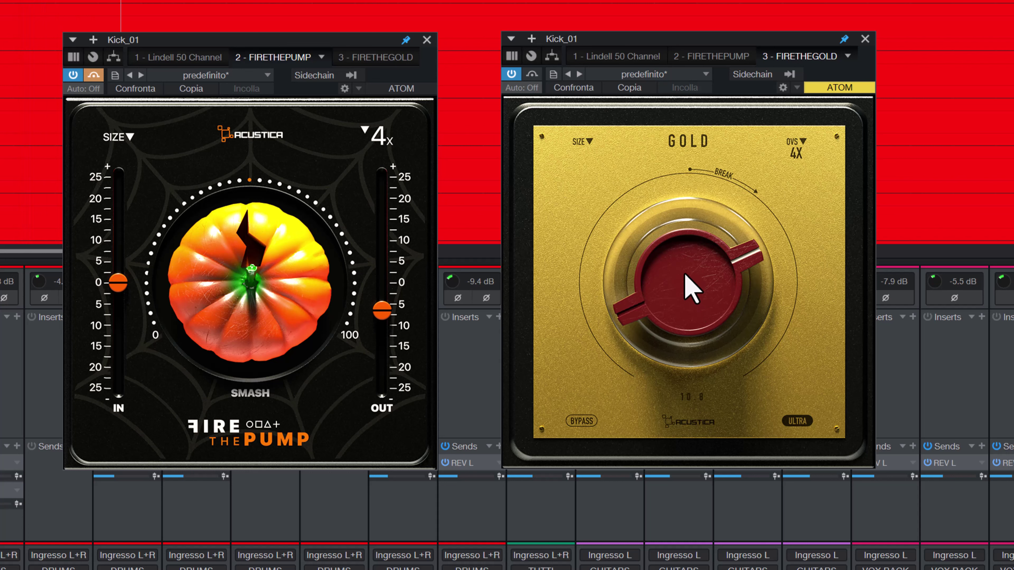
Compare the kick by alternating the bypass of FIRETHEGOLD and FIRETHEPUMP, leaving only FIRETHEPUMP active.
left_click(532, 75)
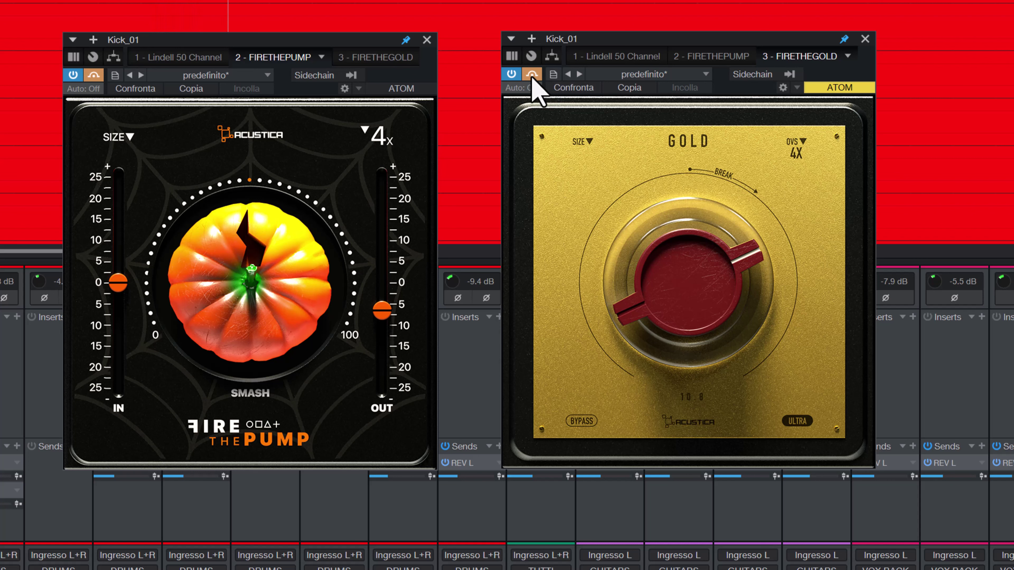
left_click(532, 76)
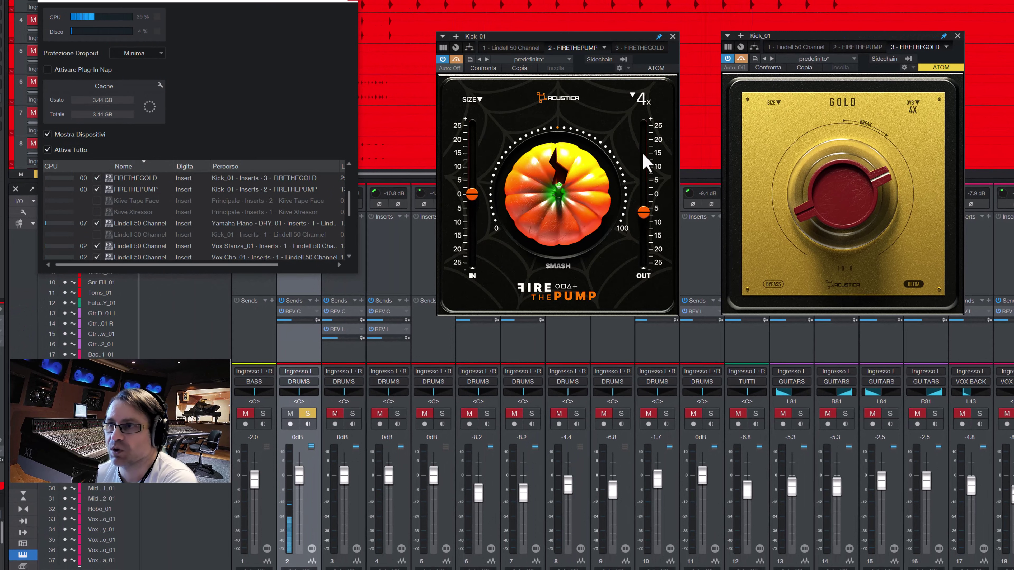
left_click(741, 59)
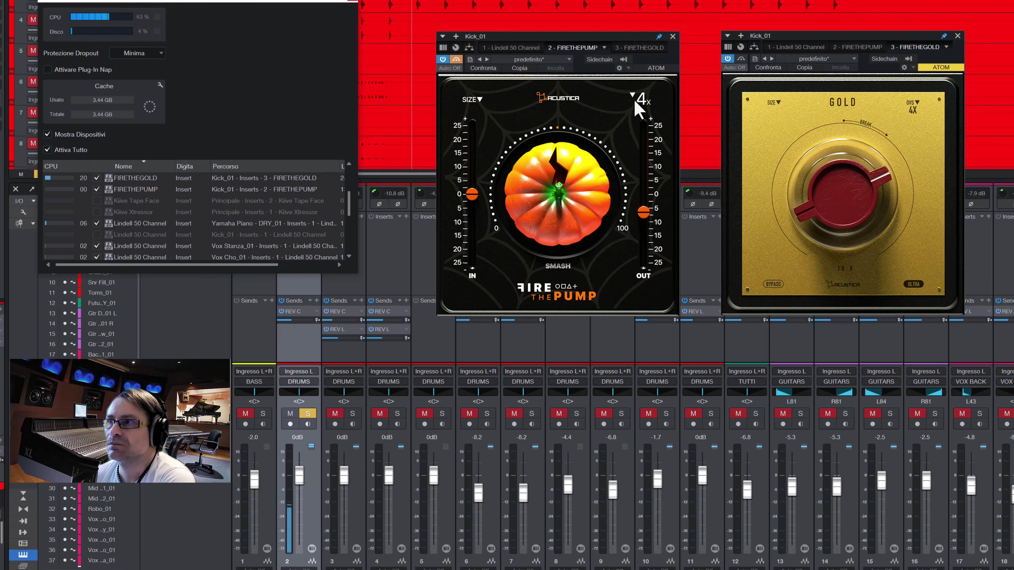
left_click(741, 59)
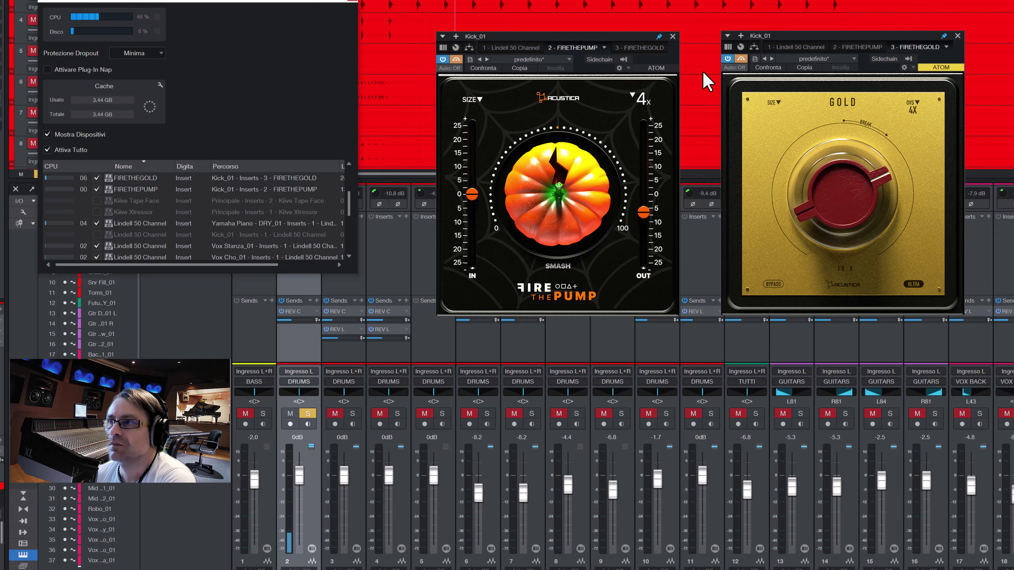
left_click(456, 60)
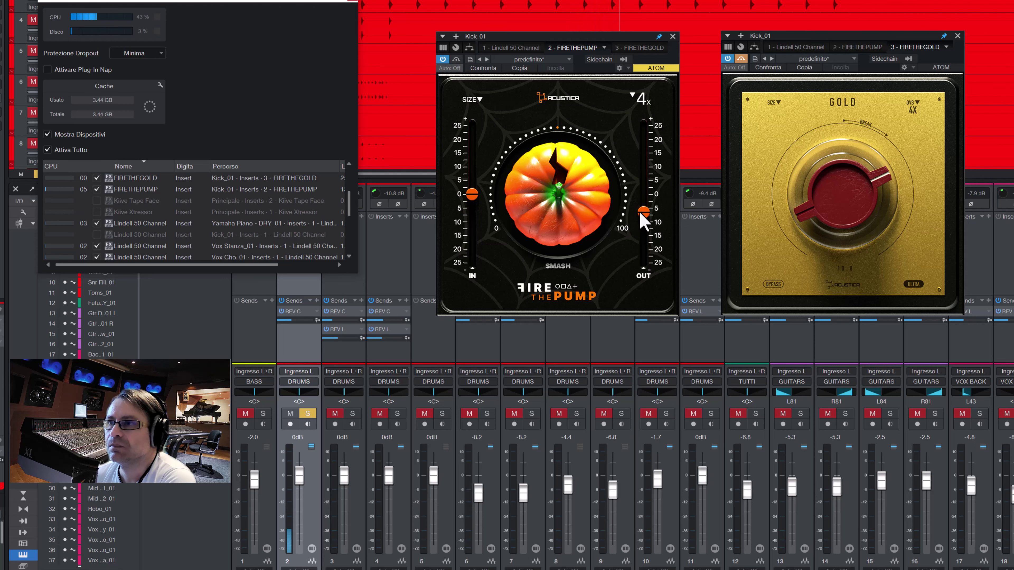
left_click(741, 59)
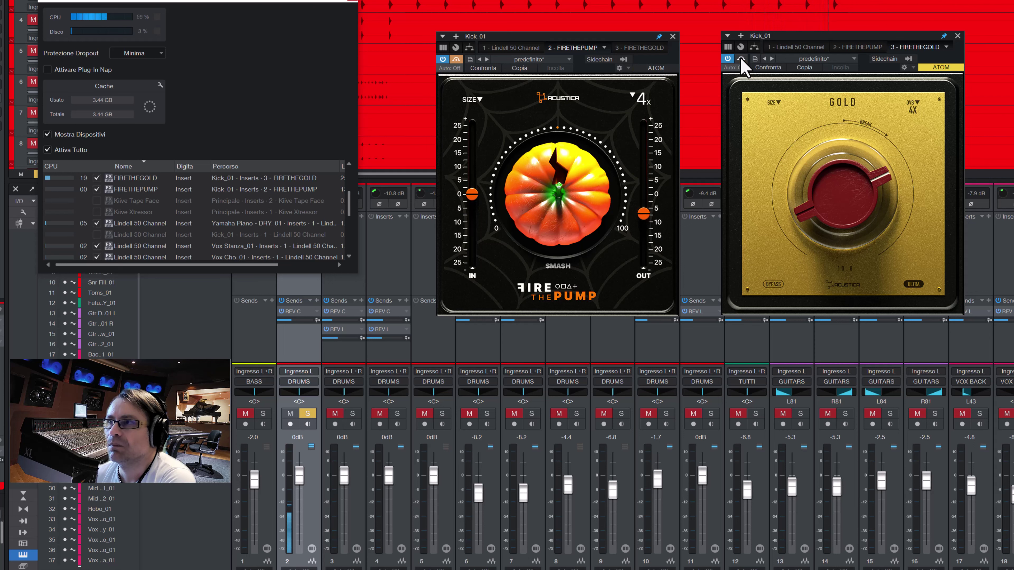
left_click(741, 60)
left_click(456, 60)
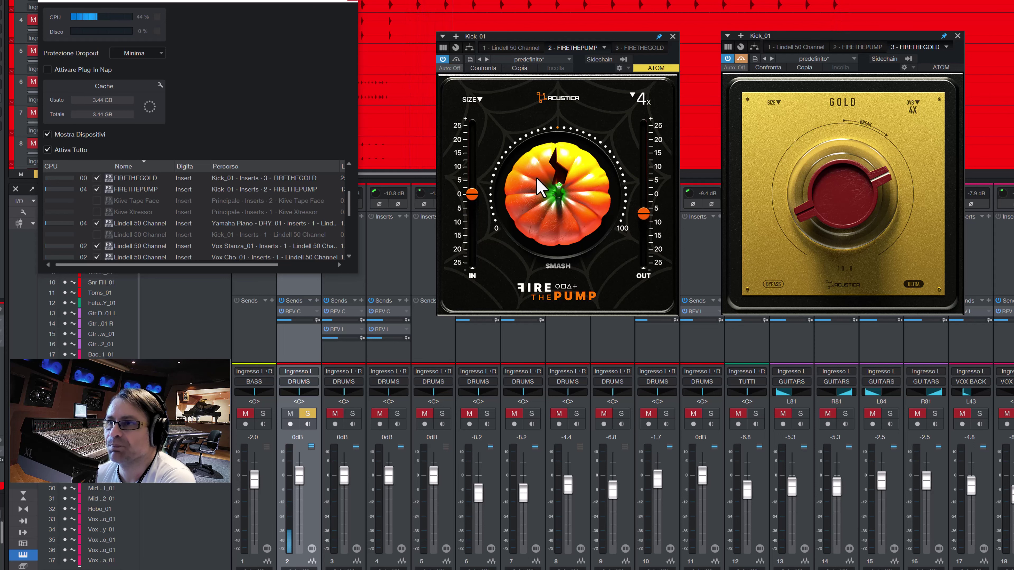
Close the FIRETHEGOLD window and remove the plug-in from the Kick_01 inserts.
left_click(957, 36)
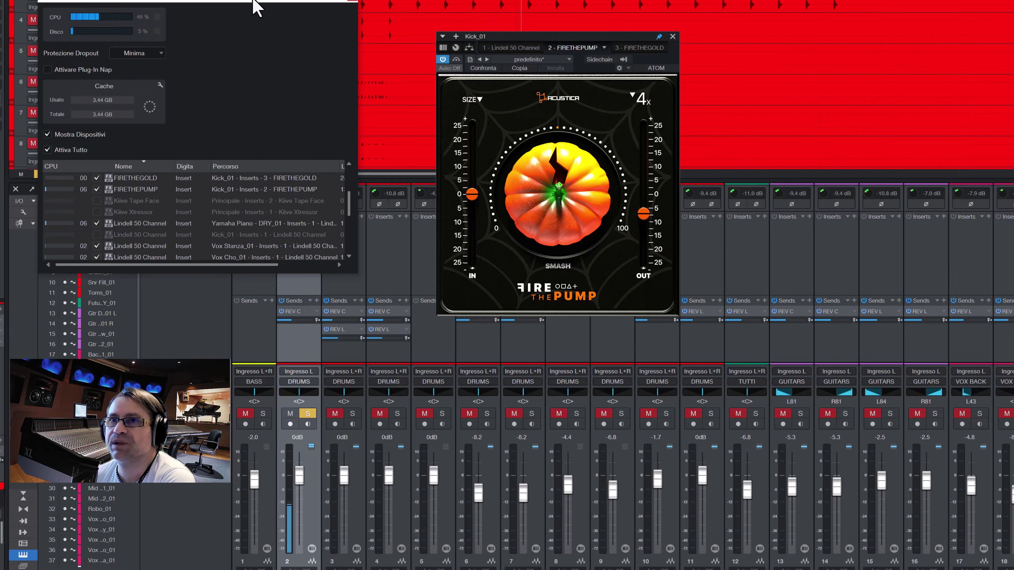
left_click_drag(256, 8, 164, 0)
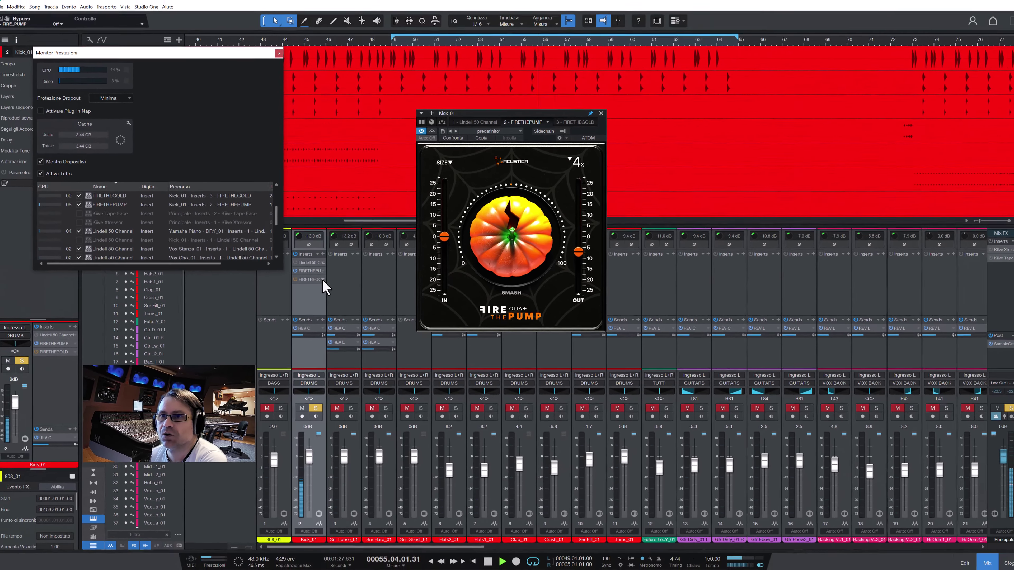
right_click(313, 258)
left_click(344, 364)
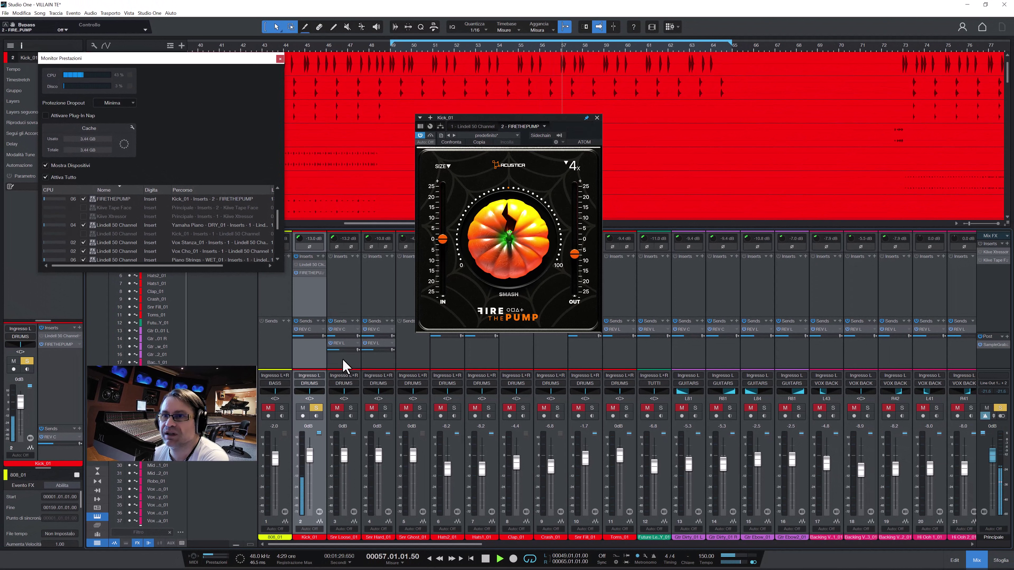
Unsolo Kick_01, compare the full mix with FIRETHEPUMP bypassed and active, and close its window.
left_click(317, 409)
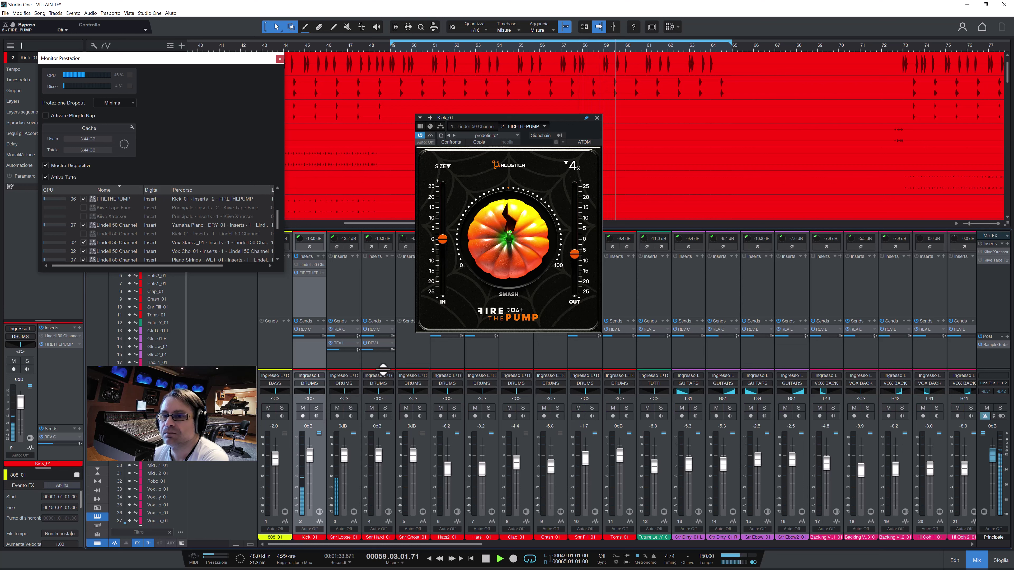
left_click(431, 136)
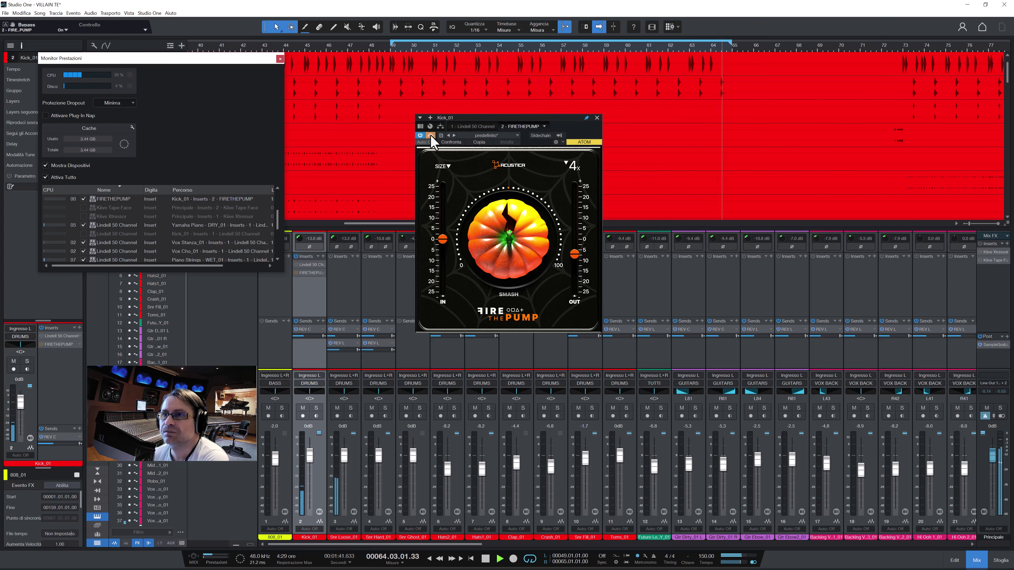
left_click(431, 136)
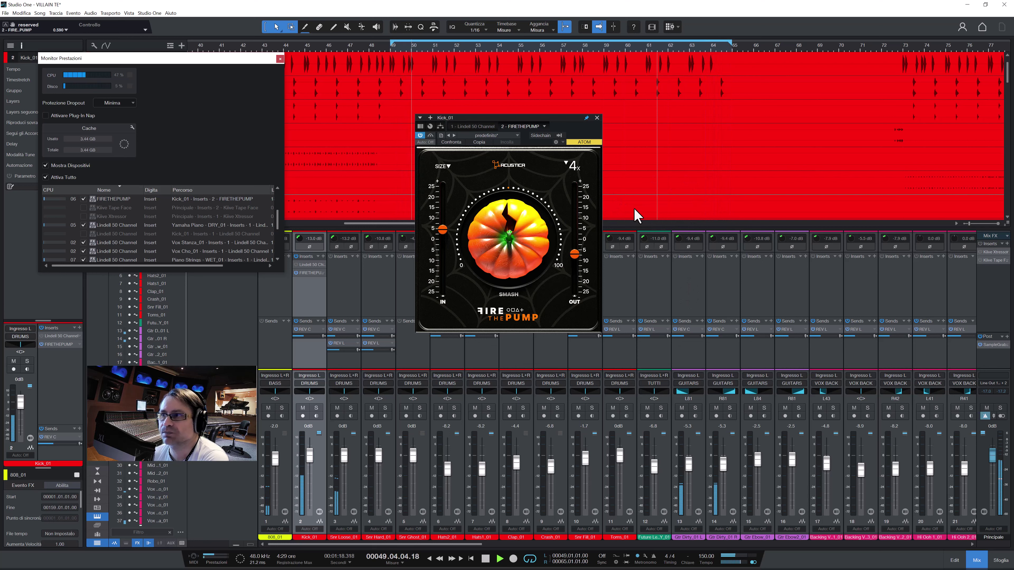
left_click(597, 119)
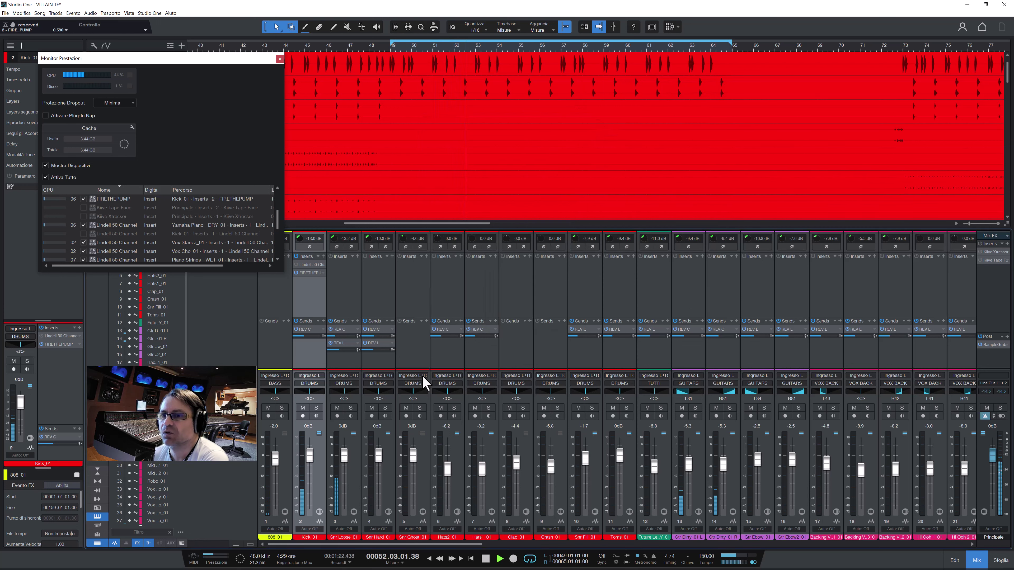
Solo Snr Loose_01, copy FIRETHEPUMP onto it from Kick_01, and reposition the new plug-in window.
left_click(351, 408)
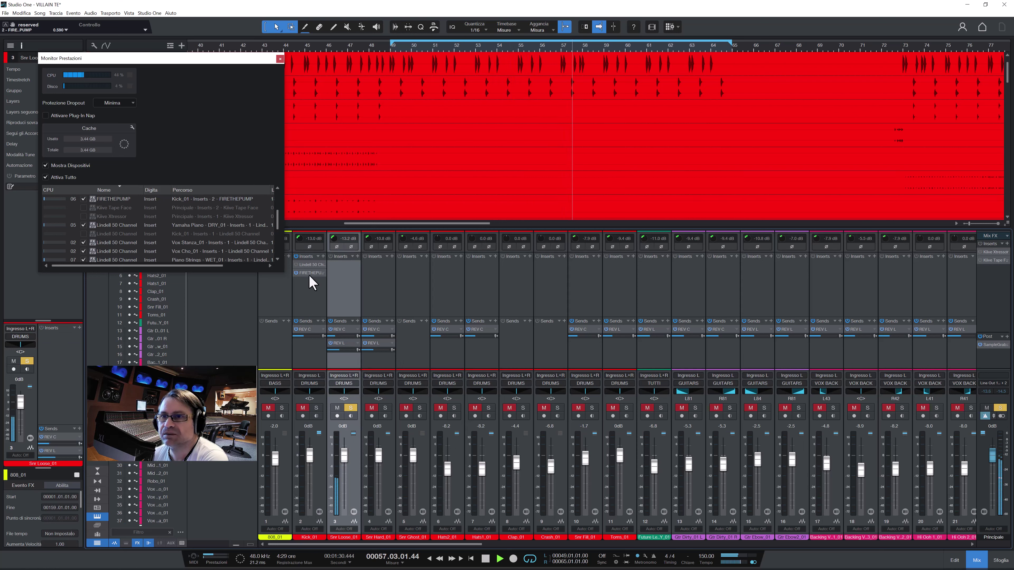
left_click_drag(309, 274, 339, 272)
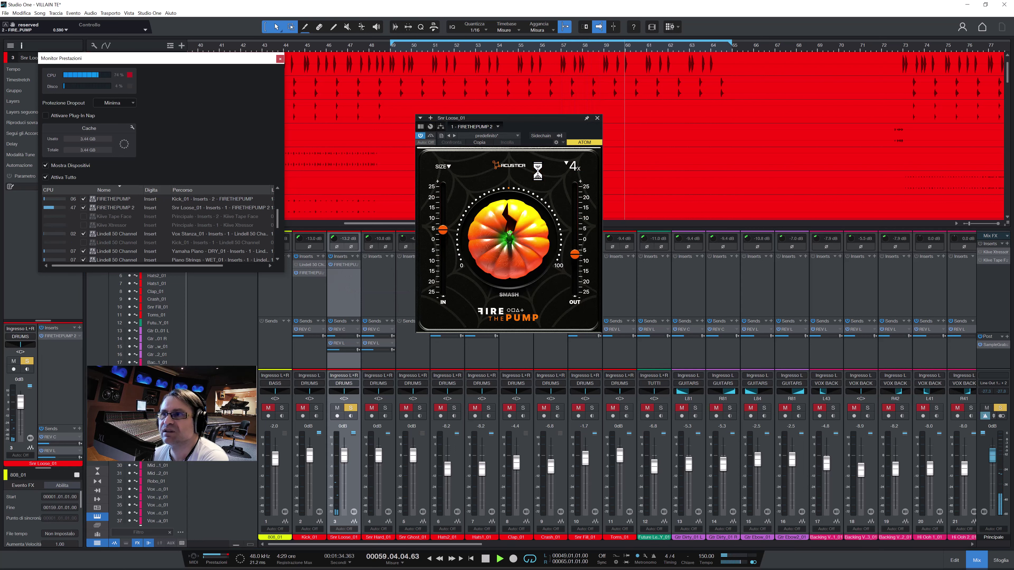
left_click_drag(570, 118, 592, 112)
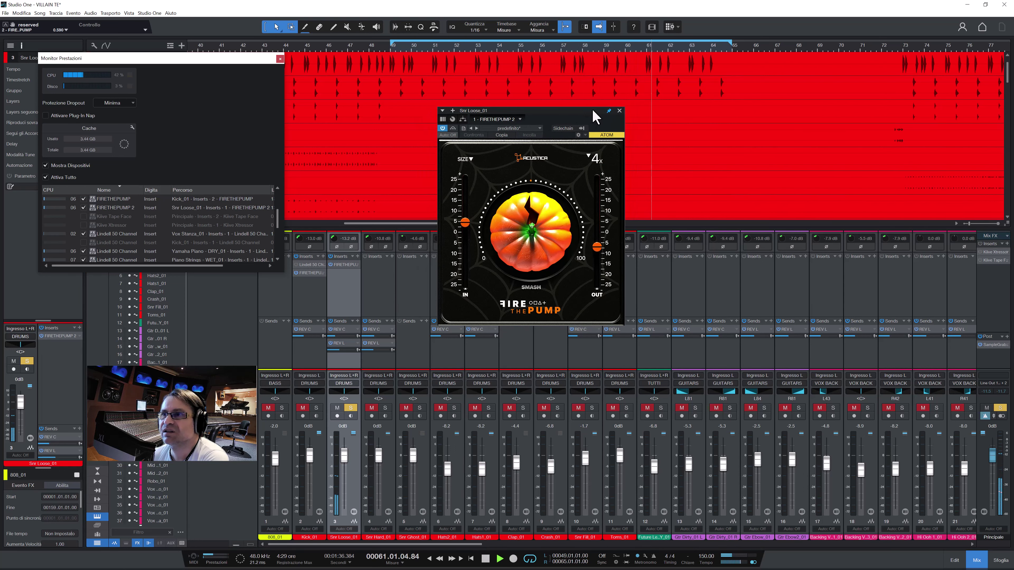
Set SMASH, OUT and IN to 0 on the snare's FIRETHEPUMP.
left_click_drag(519, 215, 513, 273)
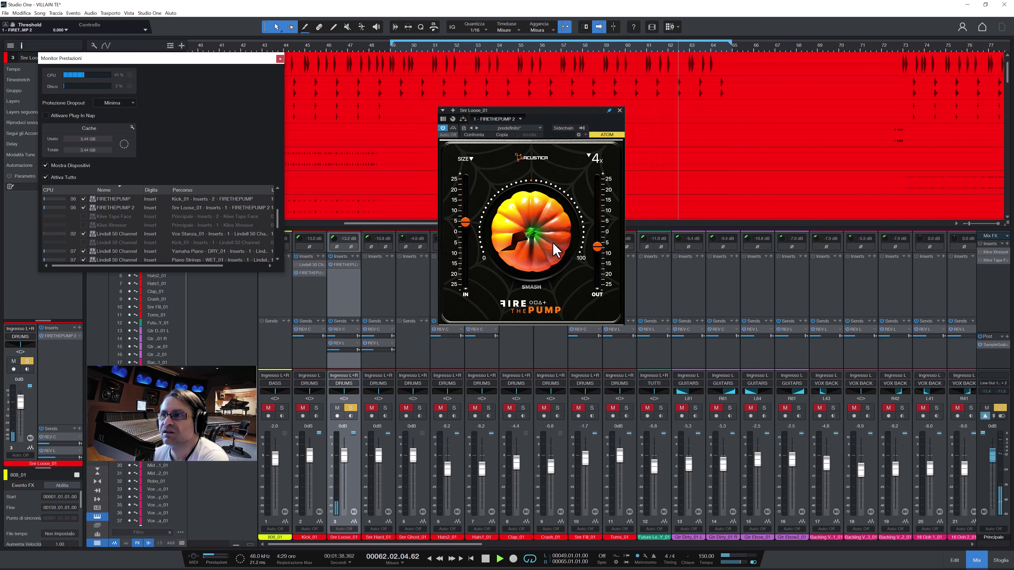
left_click_drag(598, 247, 598, 232)
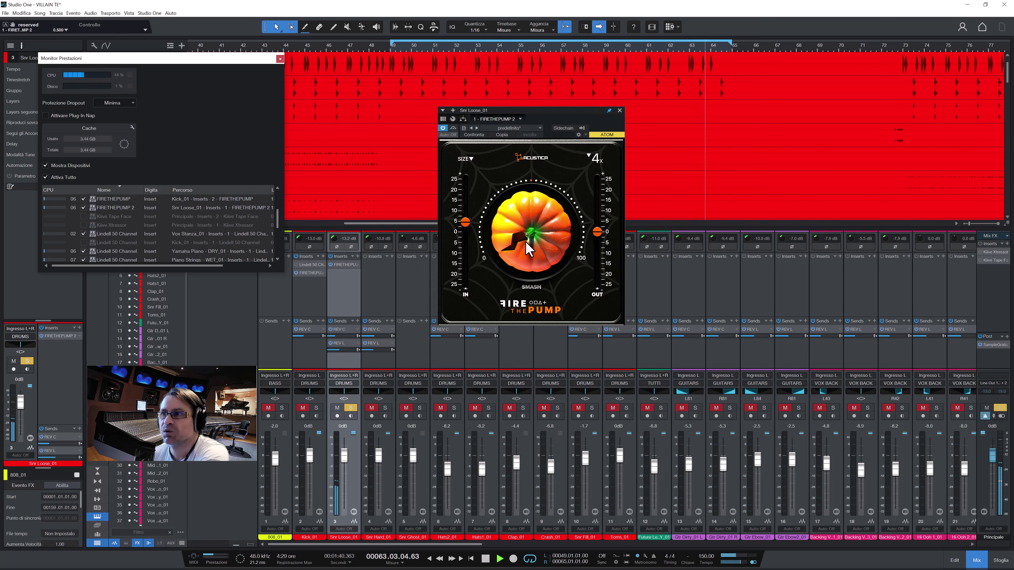
left_click_drag(465, 221, 478, 253)
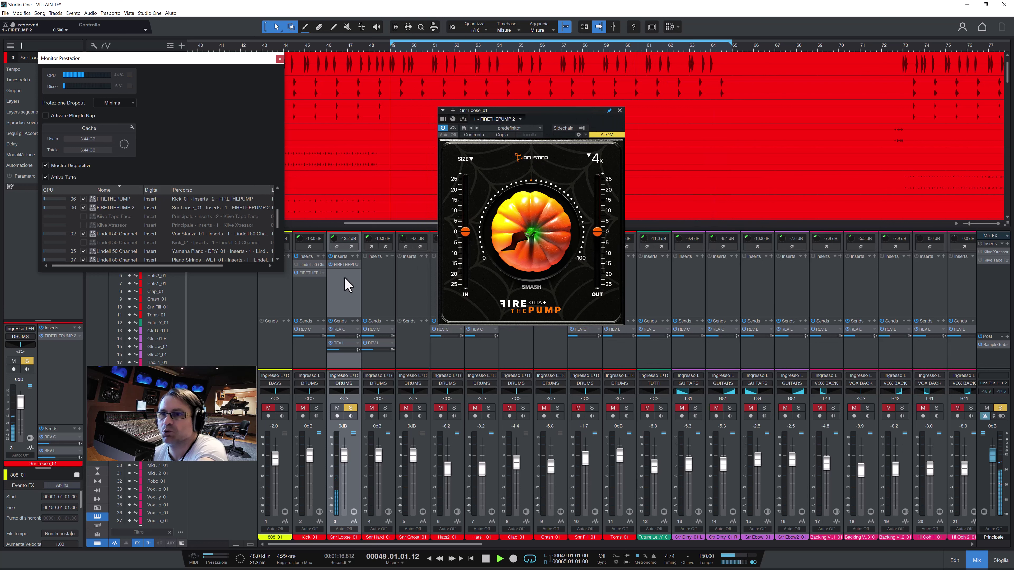
Add FIRETHEGOLD to the Snr Loose_01 inserts, place its window beside FIRETHEPUMP, and bypass it.
left_click(353, 257)
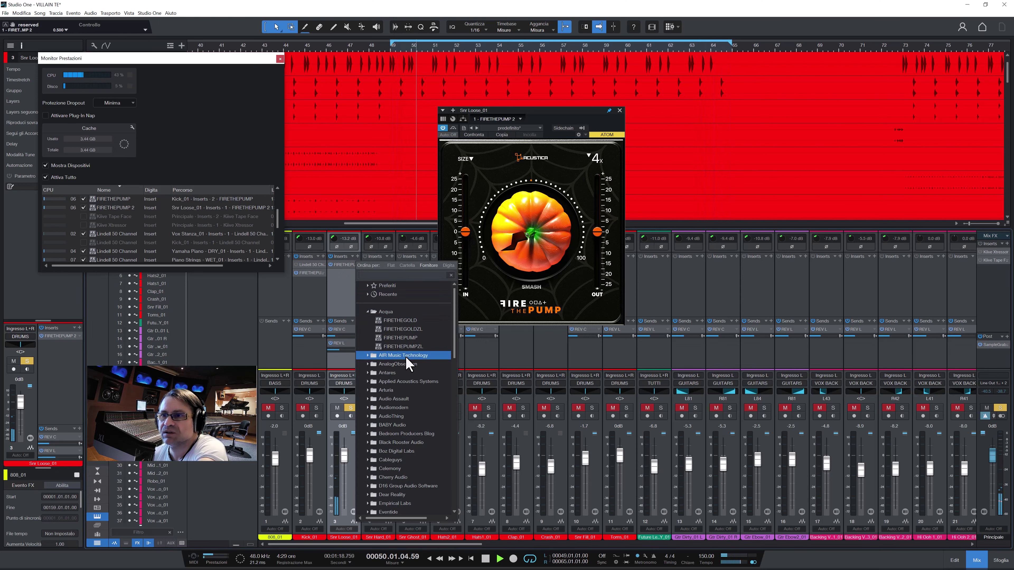
left_click(401, 321)
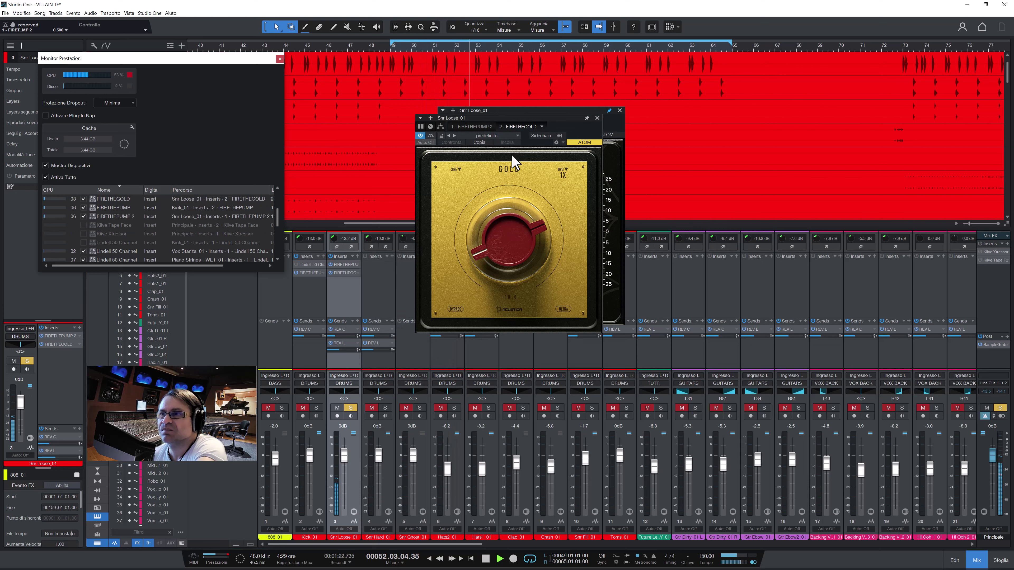
left_click_drag(519, 127, 735, 119)
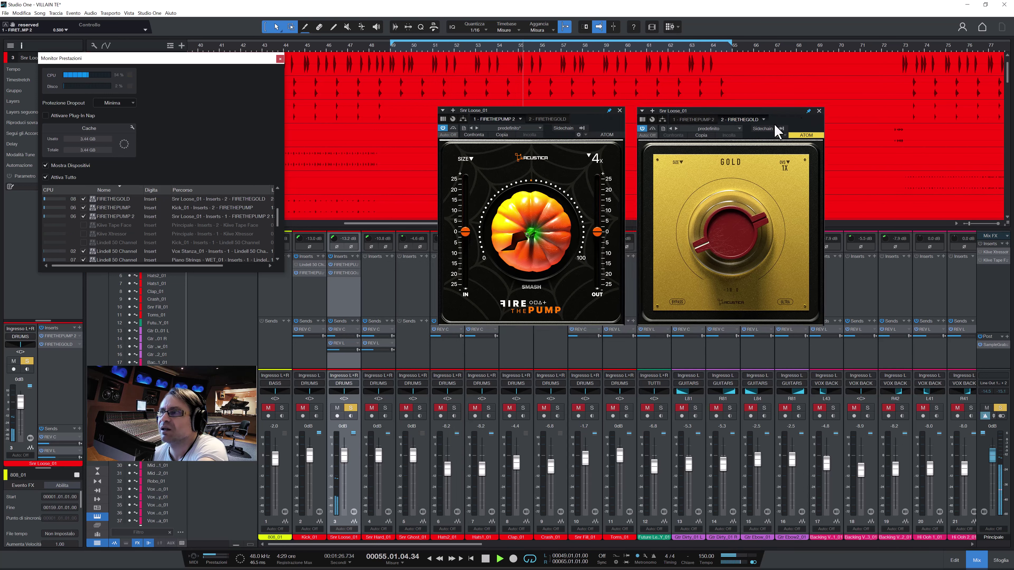
left_click(653, 129)
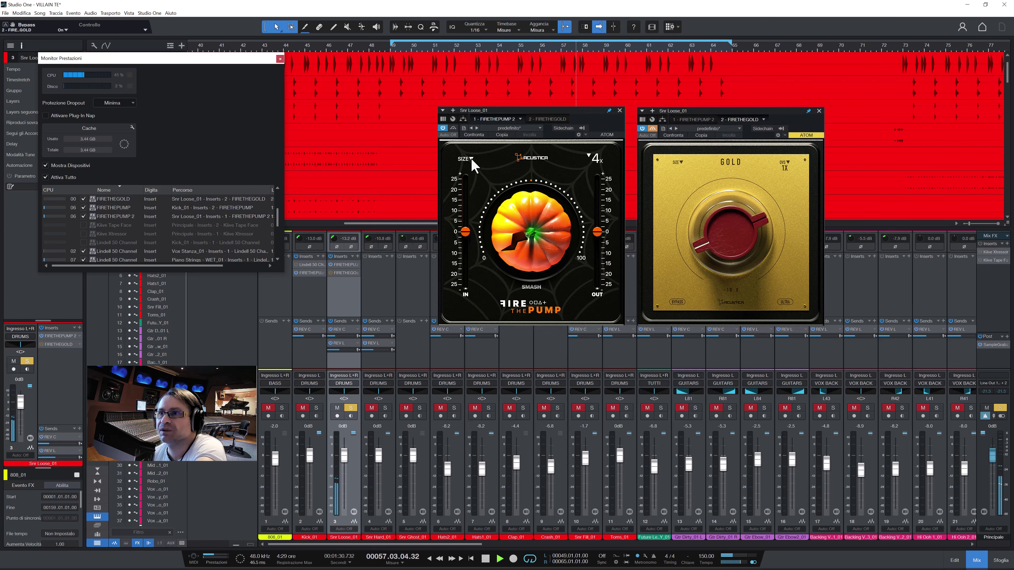
Raise SMASH on the snare's FIRETHEPUMP to about 70 and lower OUT to about -7, checking against bypass.
left_click_drag(542, 264, 538, 243)
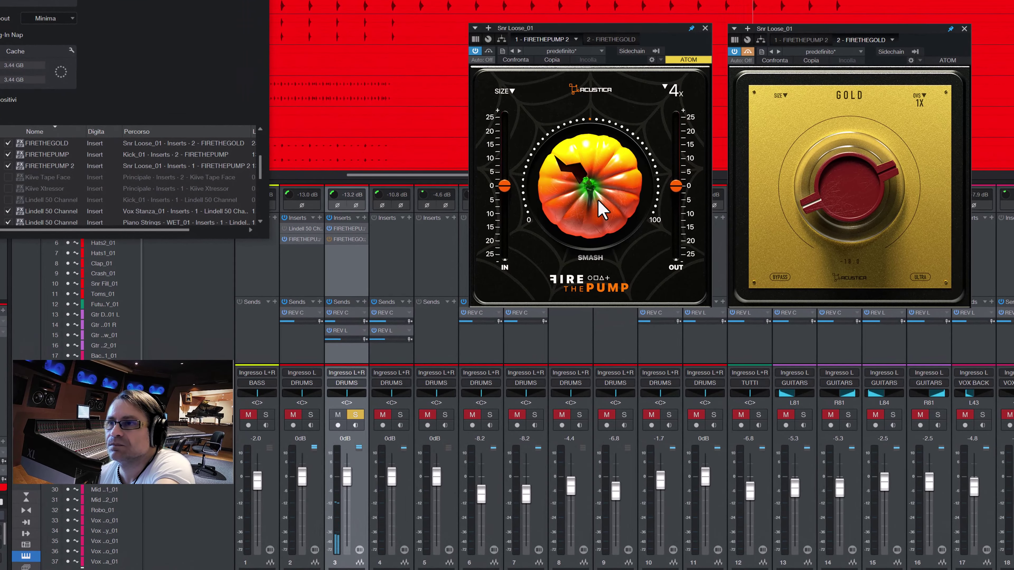
left_click_drag(598, 201, 595, 190)
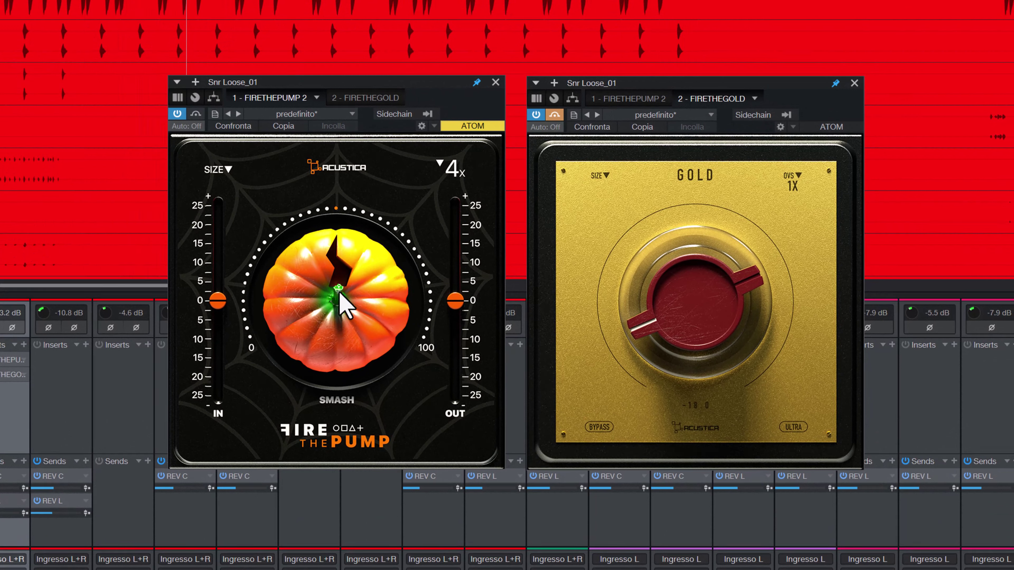
left_click_drag(456, 304, 457, 328)
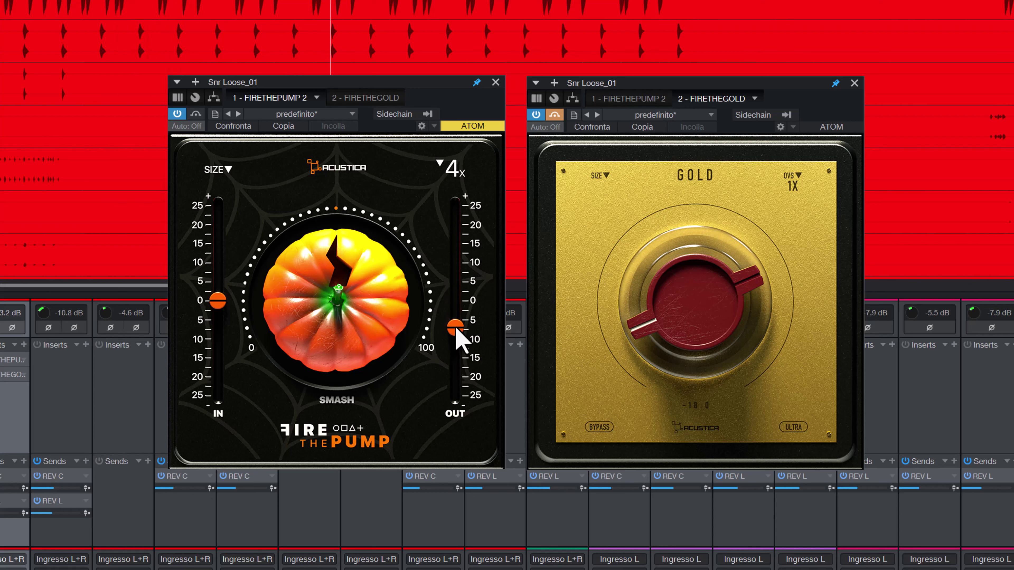
left_click(195, 115)
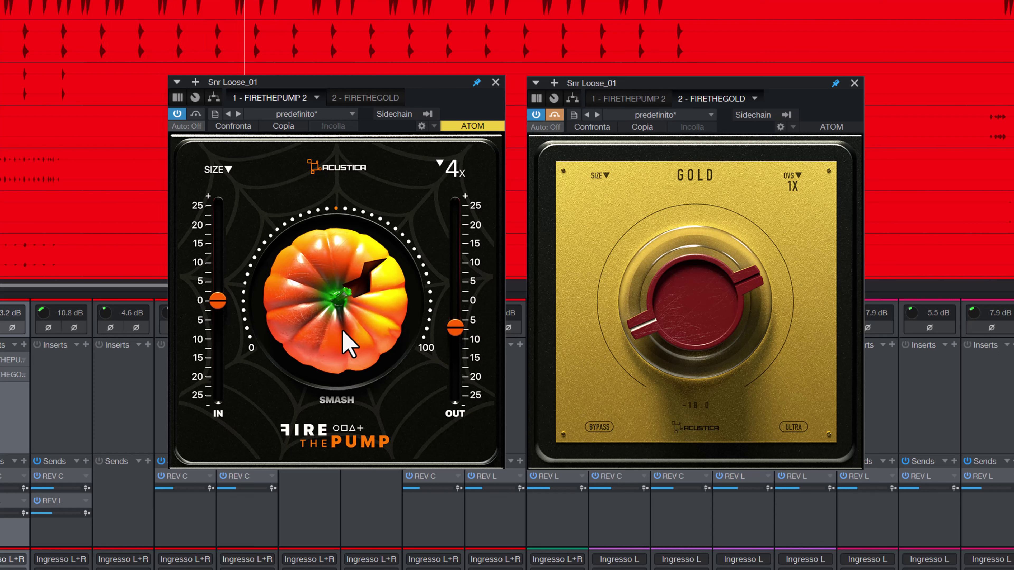
Lower FIRETHEPUMP's OUT to about -10, compare the snare with and without it, and leave the plug-in bypassed.
left_click_drag(456, 330, 453, 341)
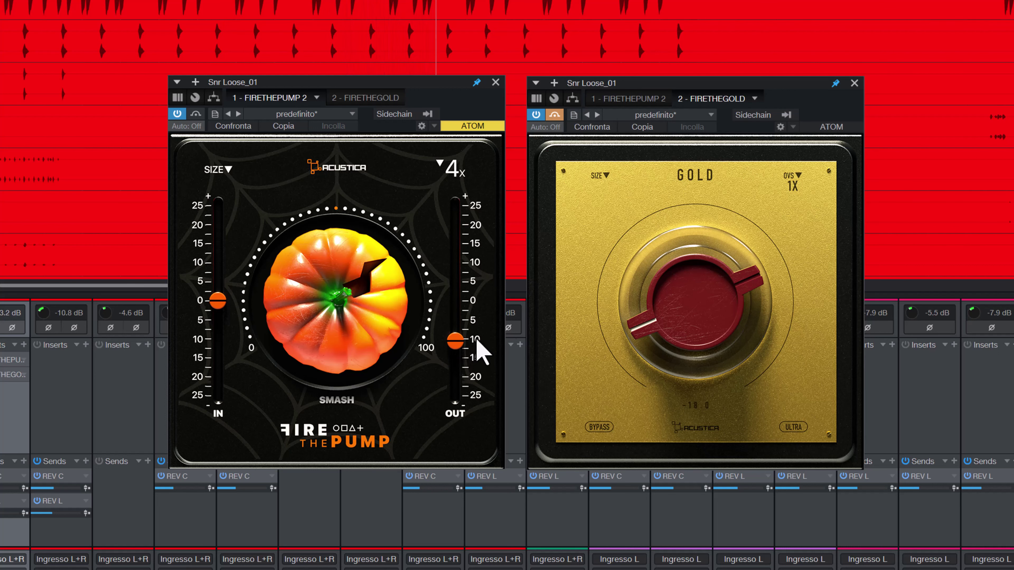
left_click(196, 114)
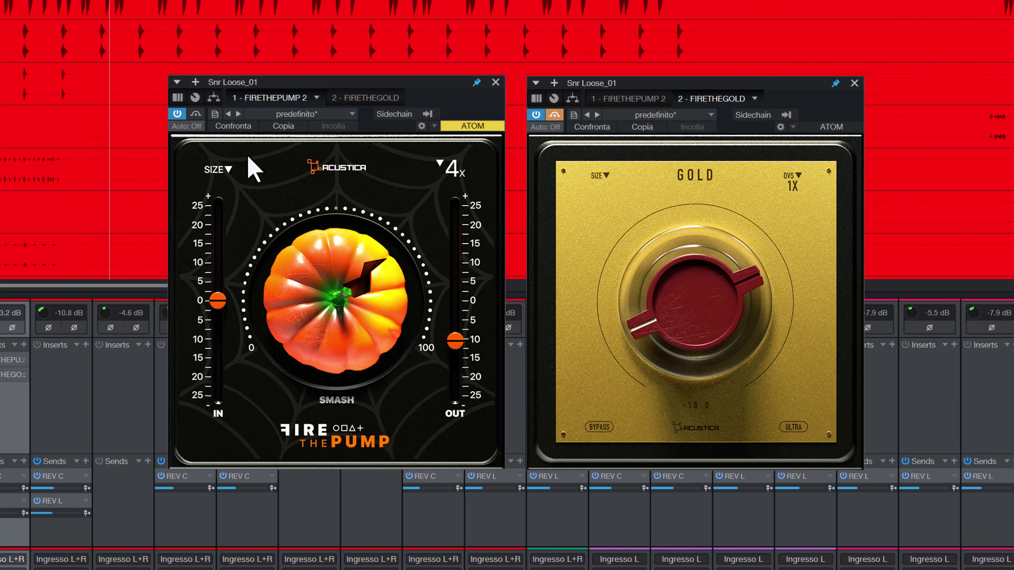
left_click(196, 114)
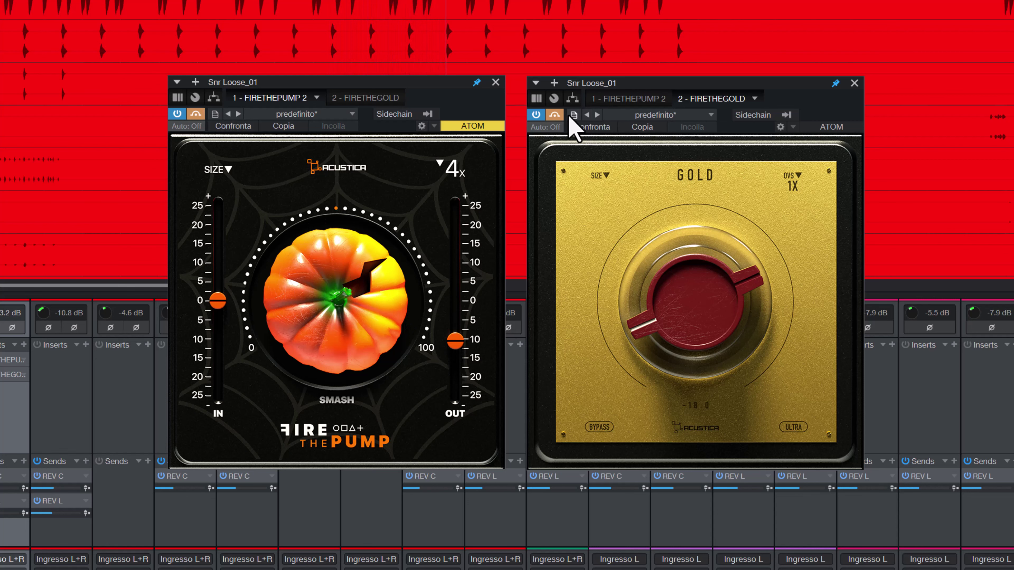
Take the snare's FIRETHEGOLD out of bypass, enable ULTRA, and set its oversampling to 4X.
left_click(554, 115)
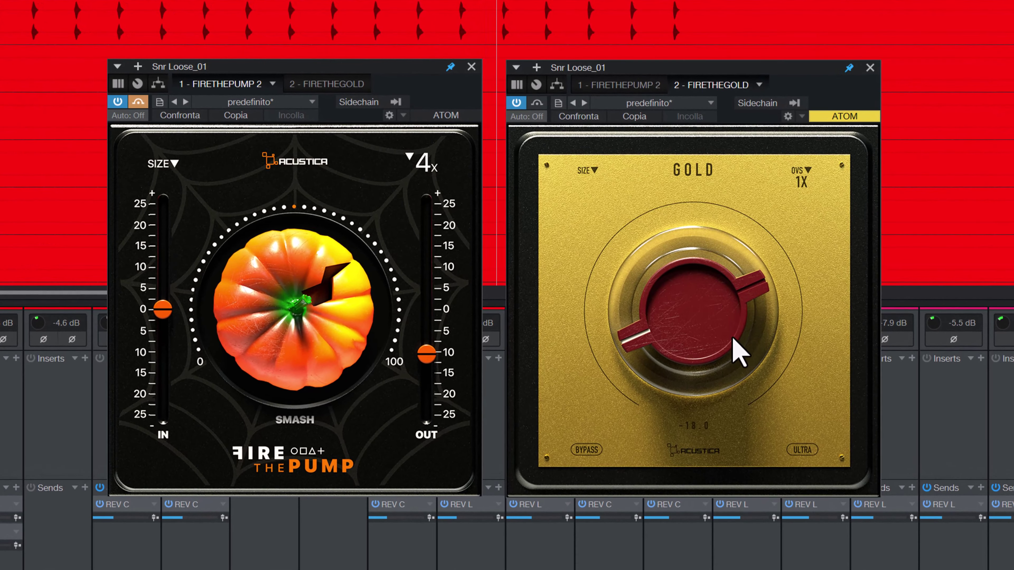
left_click(802, 450)
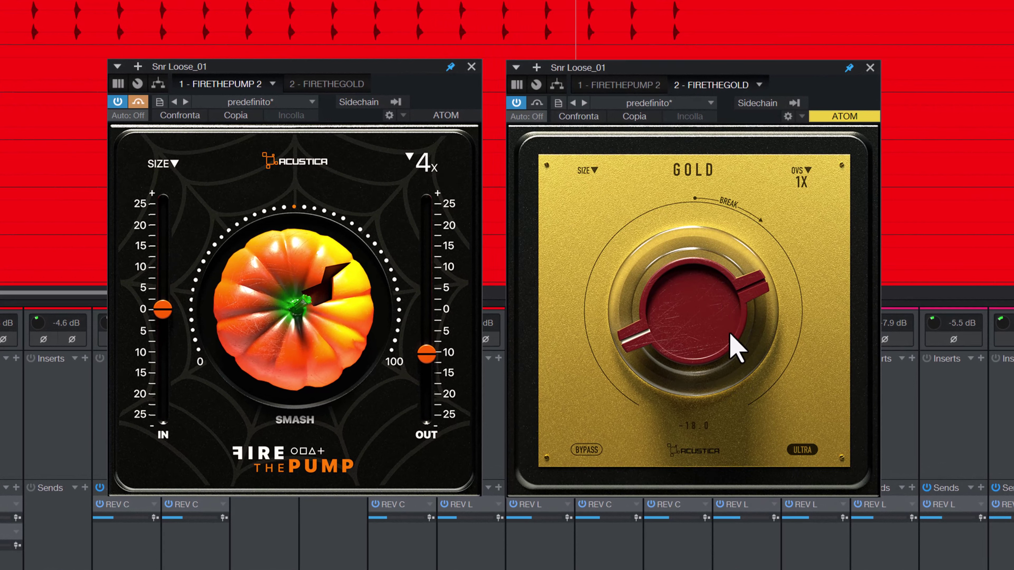
left_click(800, 185)
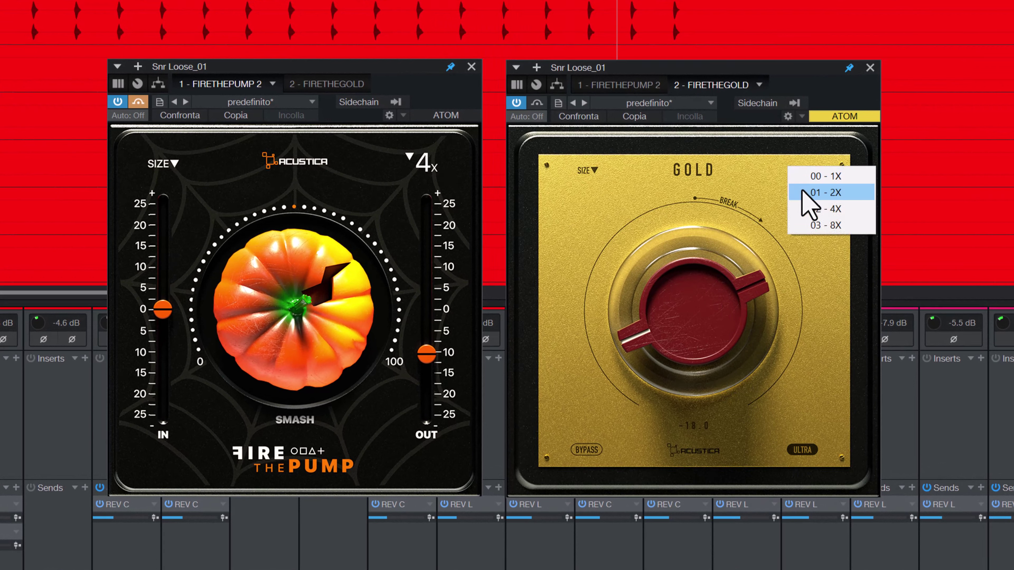
left_click(813, 209)
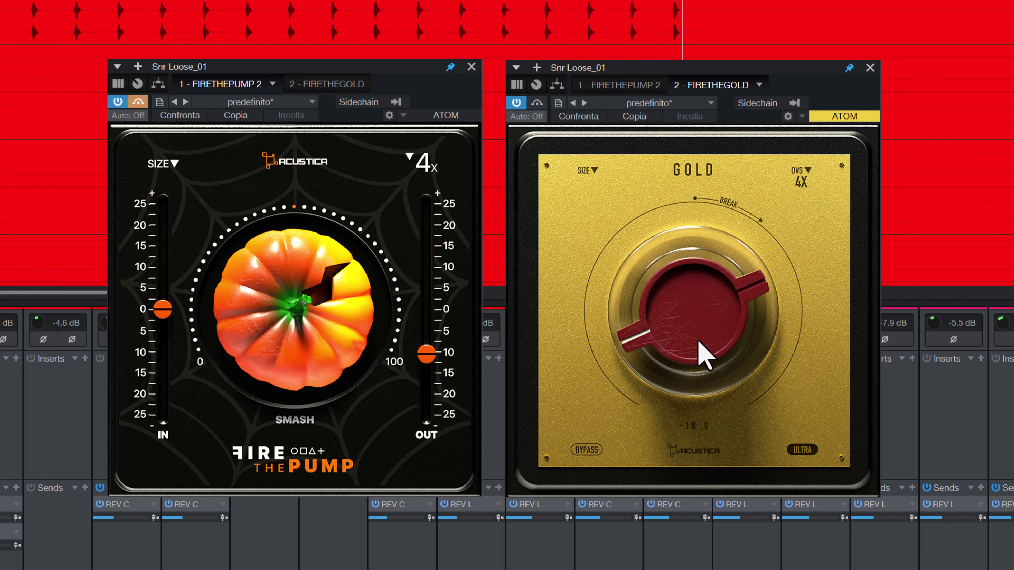
Raise FIRETHEGOLD's main knob to 17.5 and compare the soloed snare with the plug-in active and bypassed.
left_click_drag(698, 341, 701, 305)
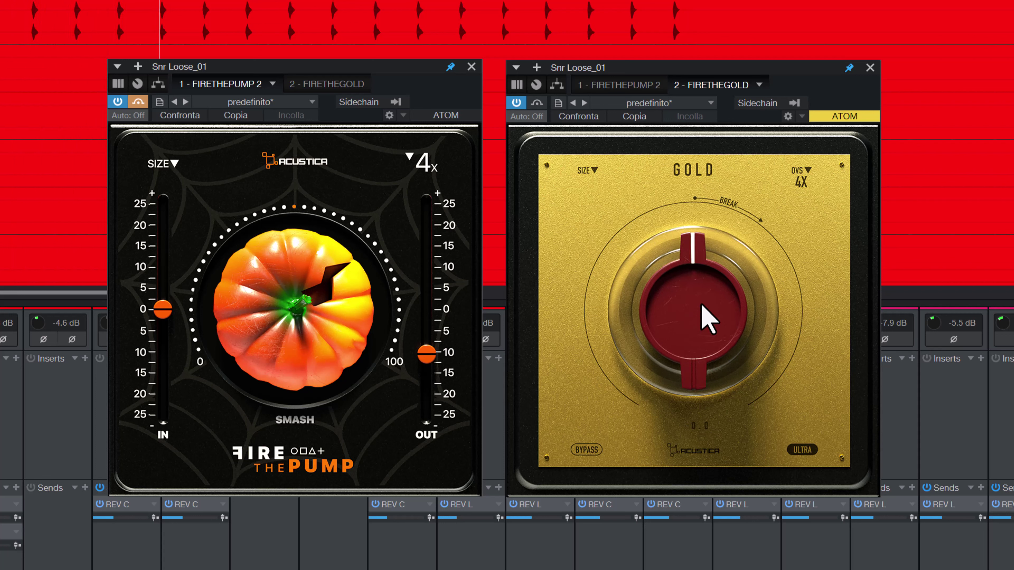
left_click_drag(690, 355, 687, 310)
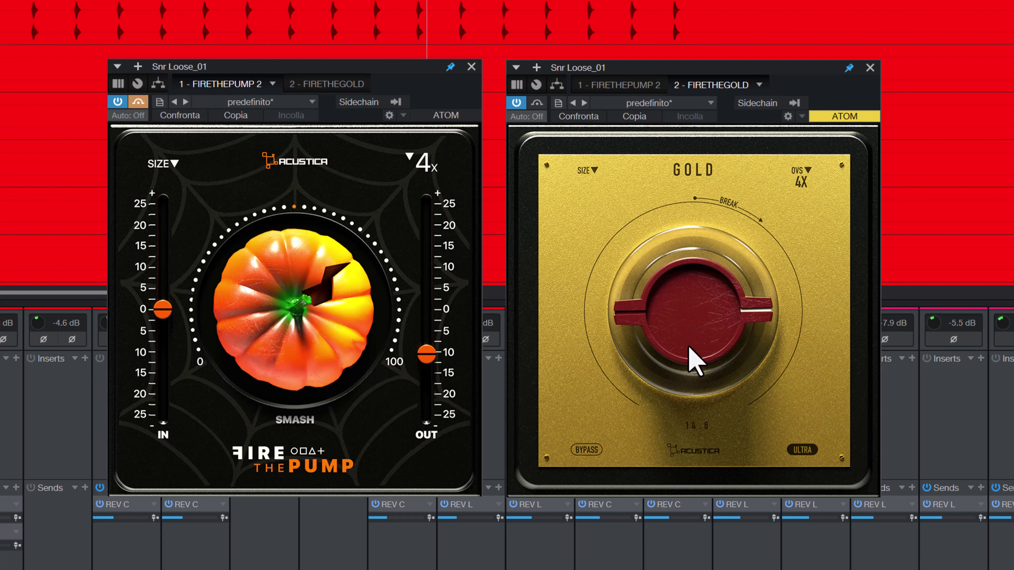
left_click_drag(690, 354, 689, 342)
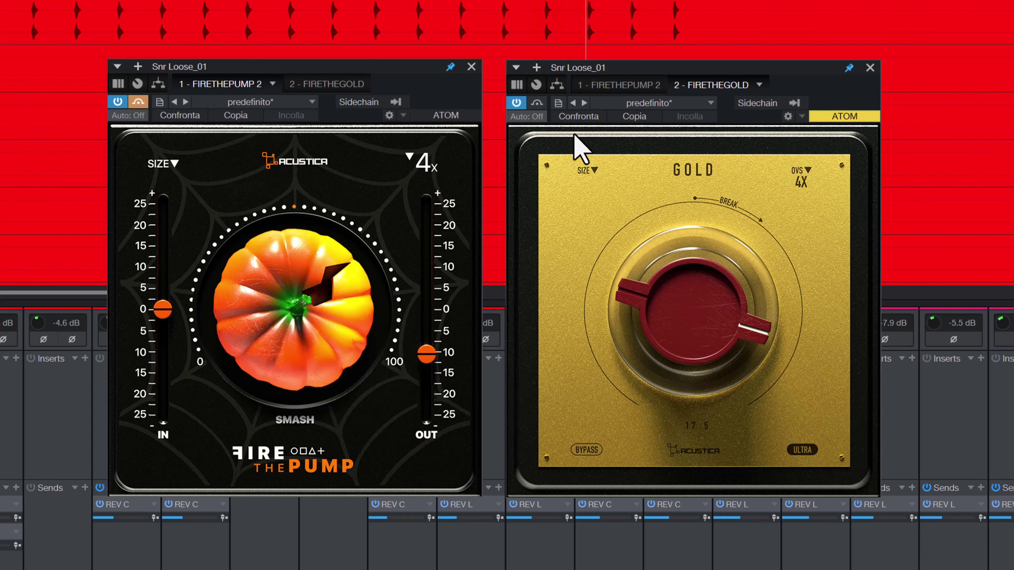
left_click(536, 103)
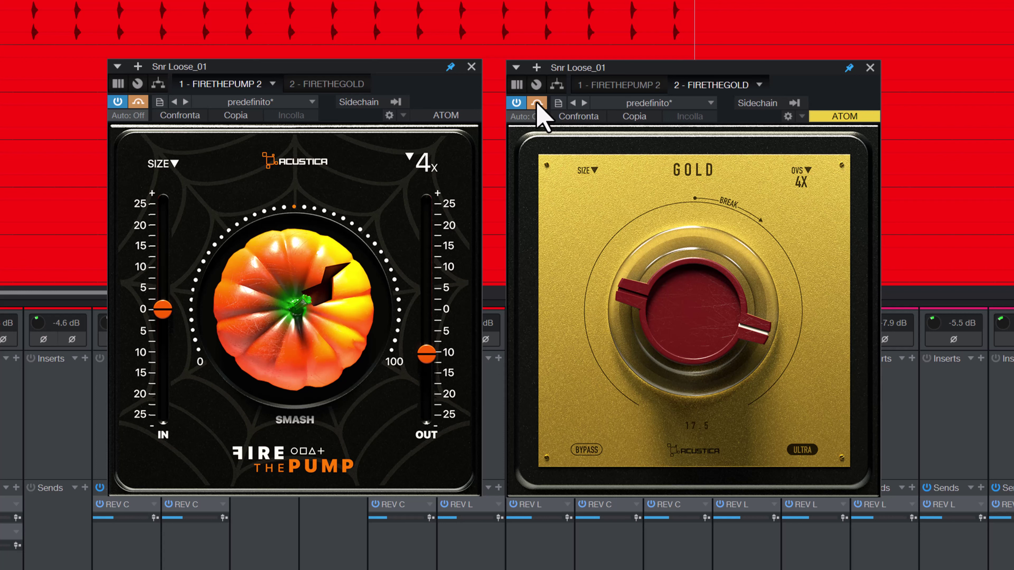
left_click(536, 103)
Lower FIRETHEPUMP's OUT to about -12 and alternate between FIRETHEPUMP and FIRETHEGOLD on the soloed snare.
left_click(138, 102)
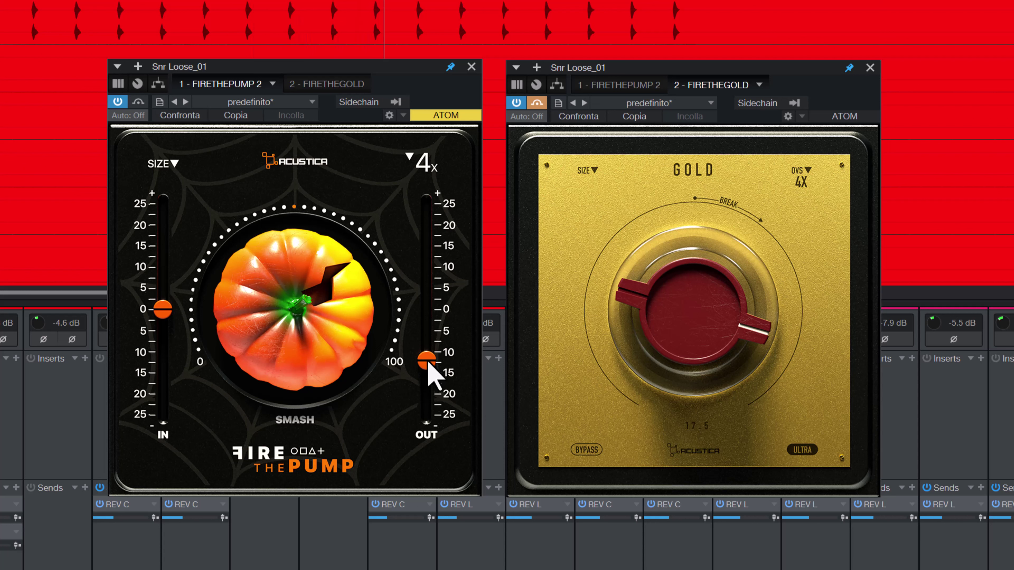
left_click(139, 102)
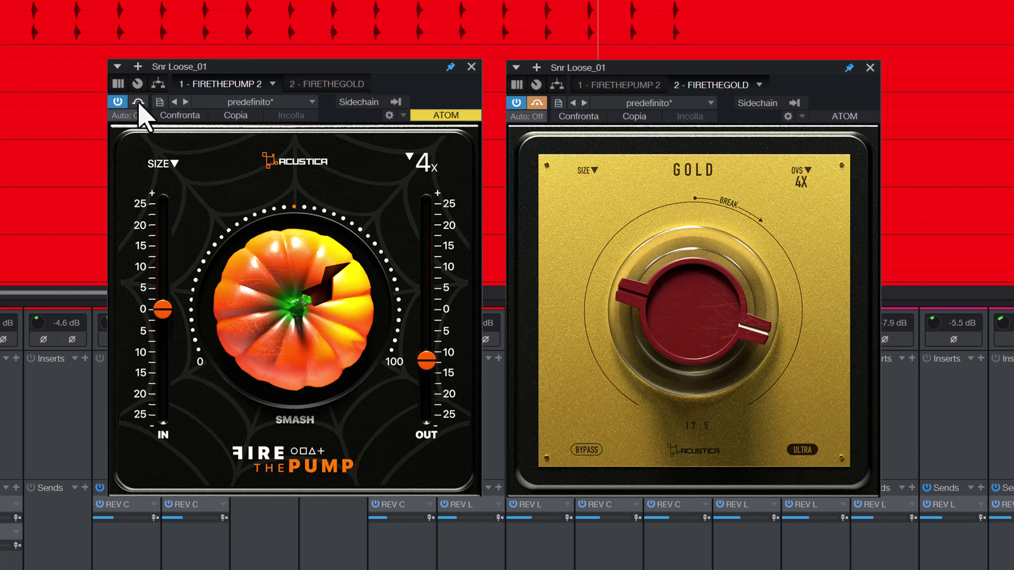
left_click(139, 102)
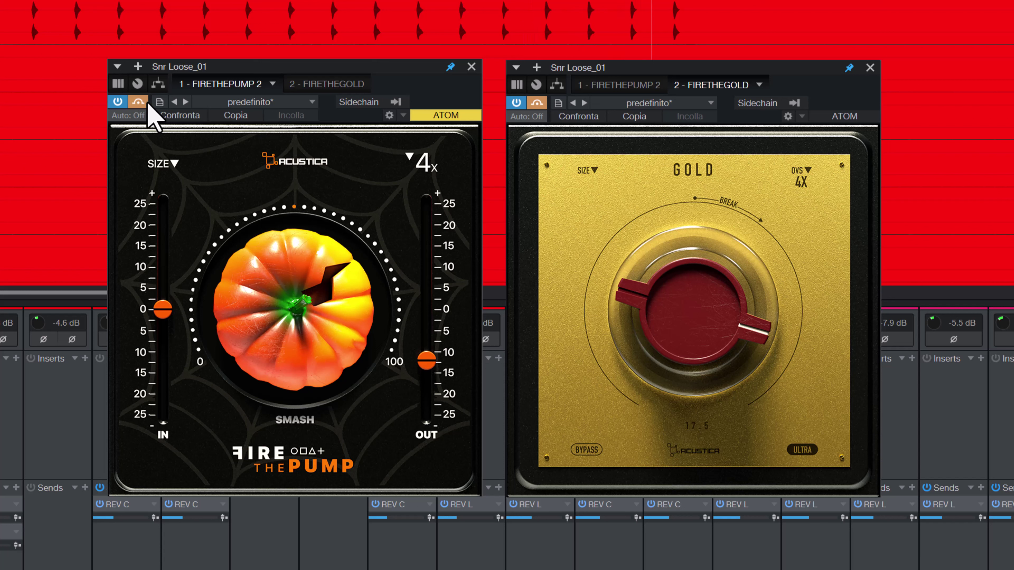
left_click(538, 104)
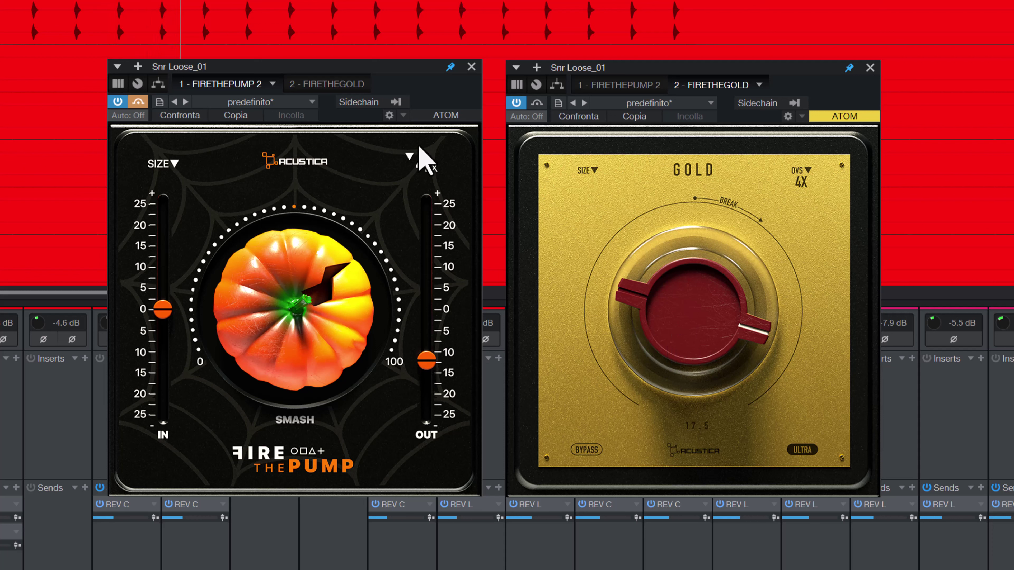
Deactivate the snare's FIRETHEPUMP, keep FIRETHEGOLD active, and close both plug-in windows.
left_click(138, 102)
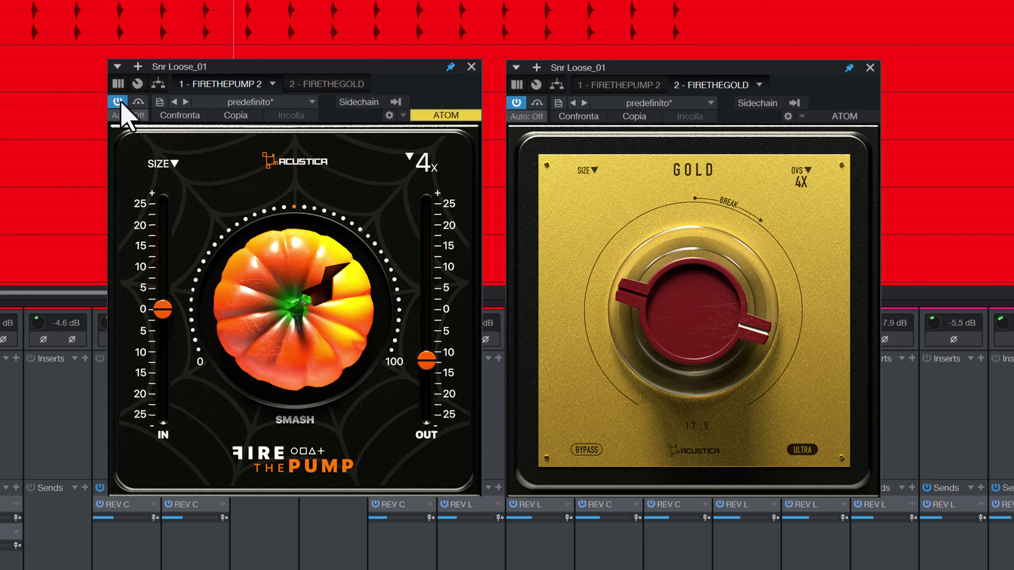
left_click(471, 67)
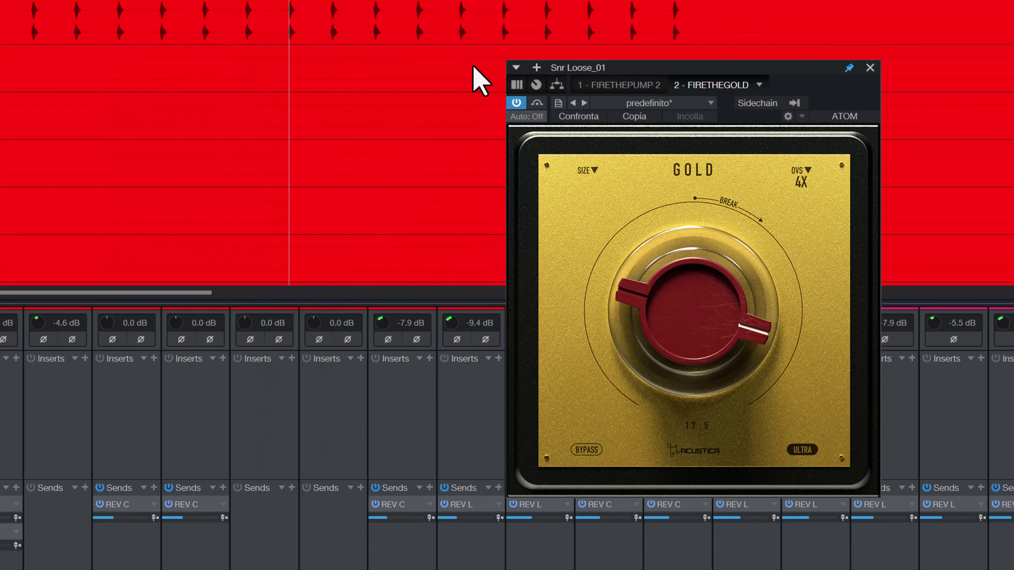
left_click_drag(600, 72, 497, 72)
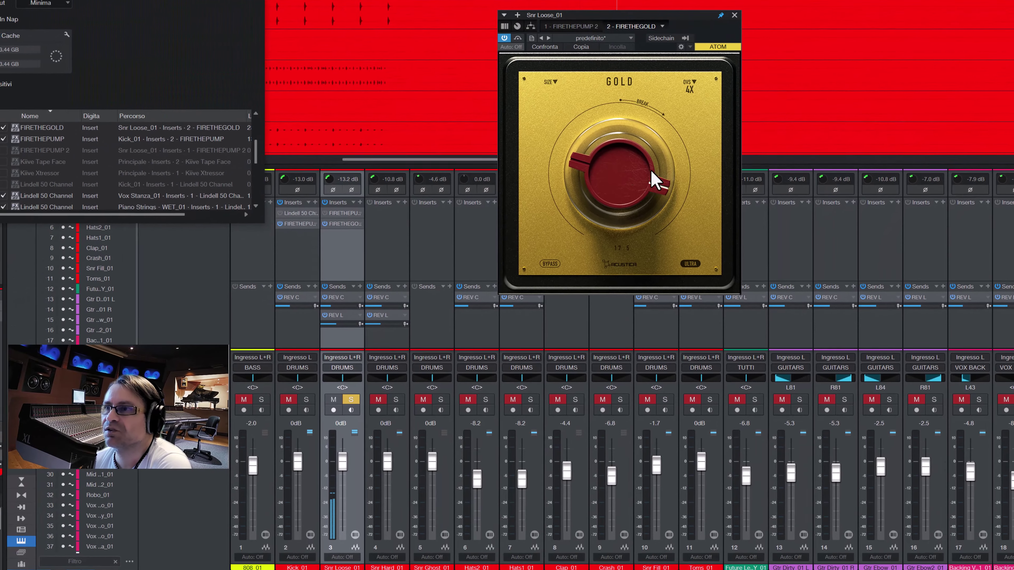
left_click(735, 15)
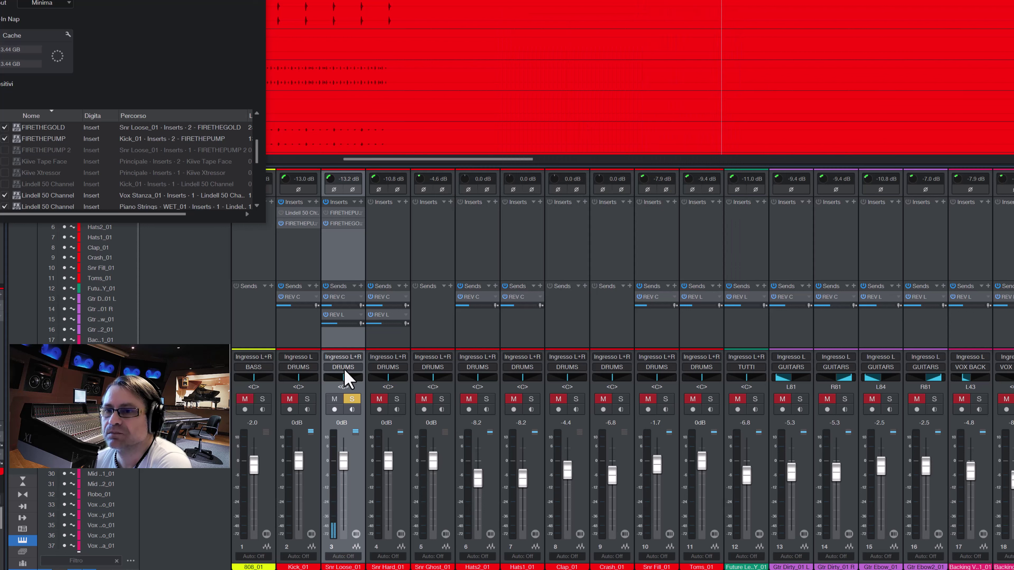
Unsolo Snr Loose_01 to hear the processed snare in the full mix.
left_click(351, 399)
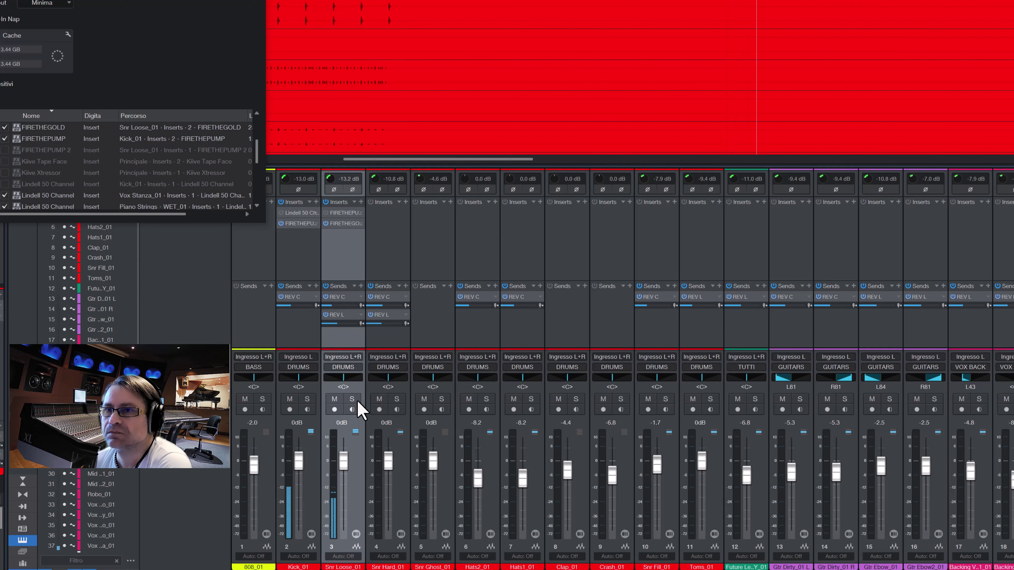
left_click(361, 213)
left_click(343, 252)
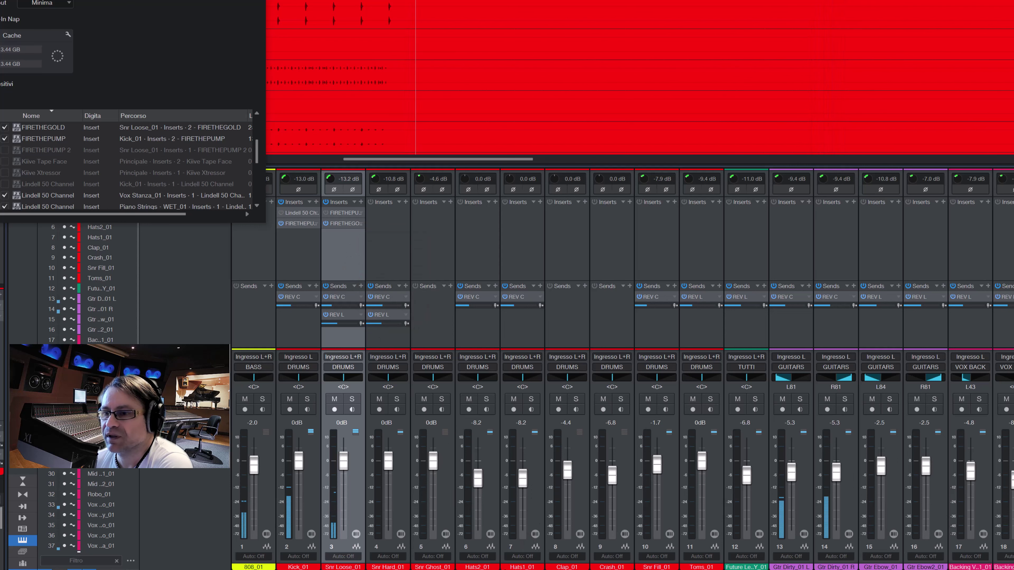
Select the Vox Stanza_01 channel and deactivate its Lindell 50 Channel insert.
scroll(623, 359, "right", 1)
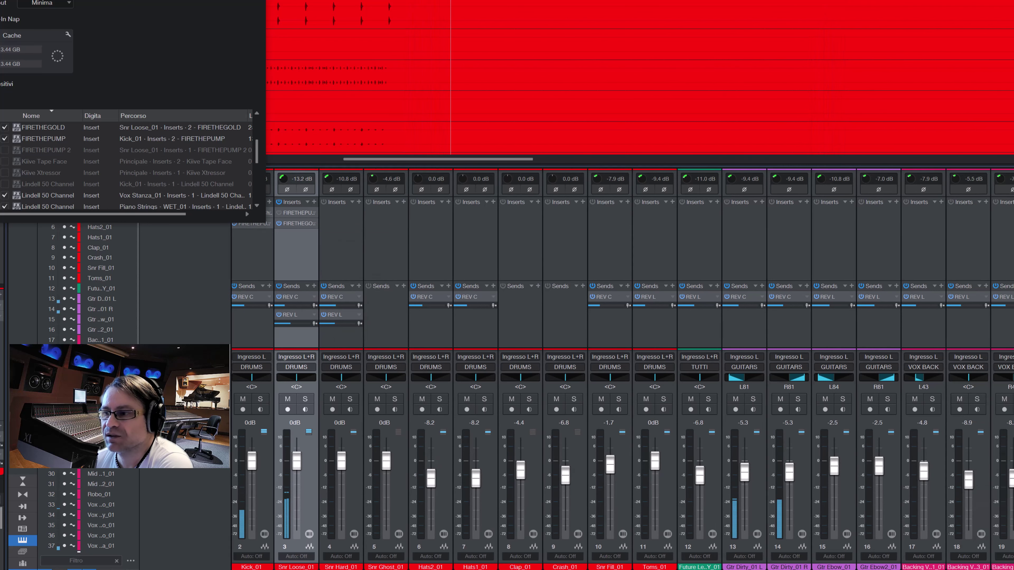
scroll(623, 359, "right", 3)
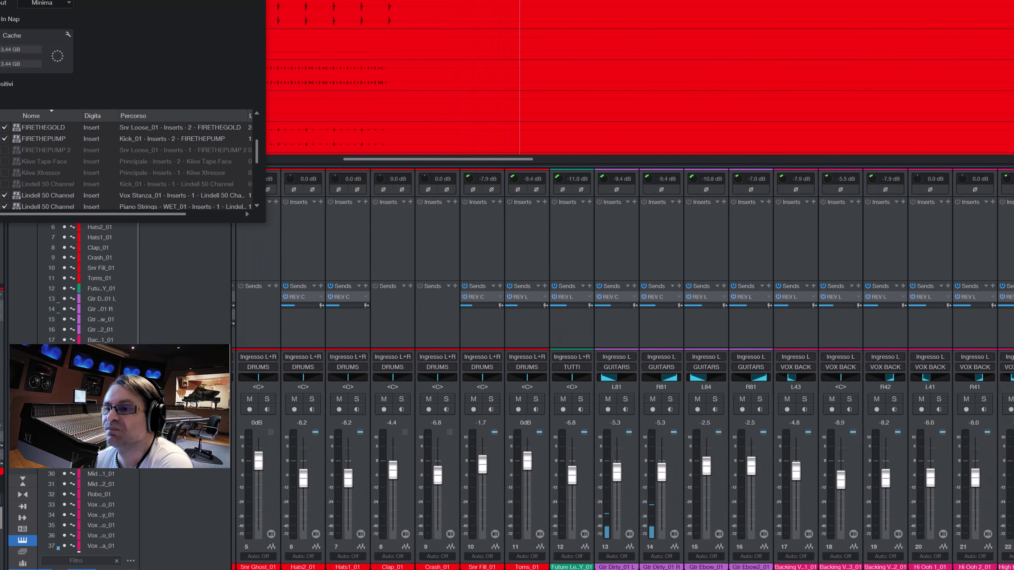
scroll(622, 360, "right", 18)
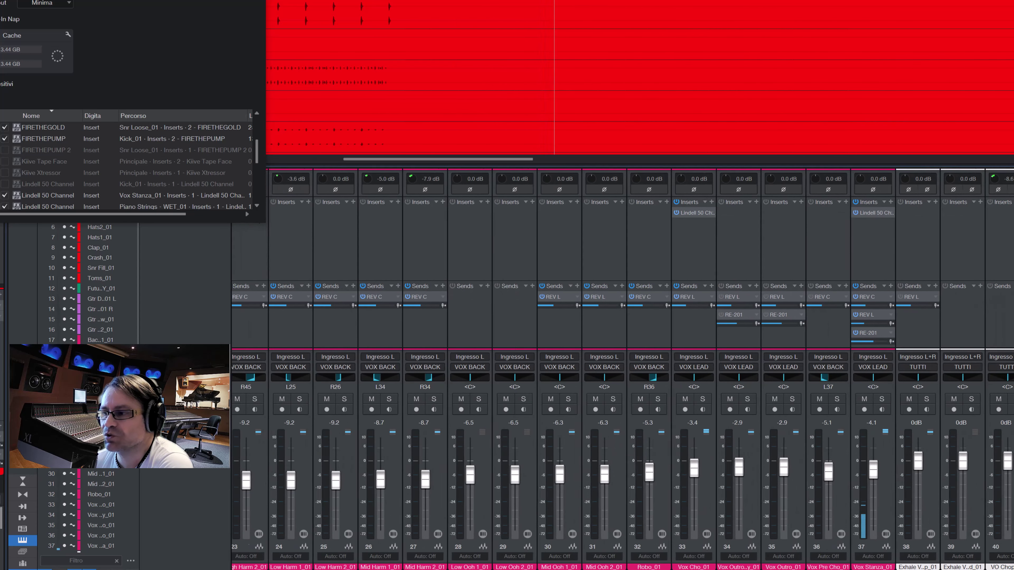
scroll(622, 359, "right", 4)
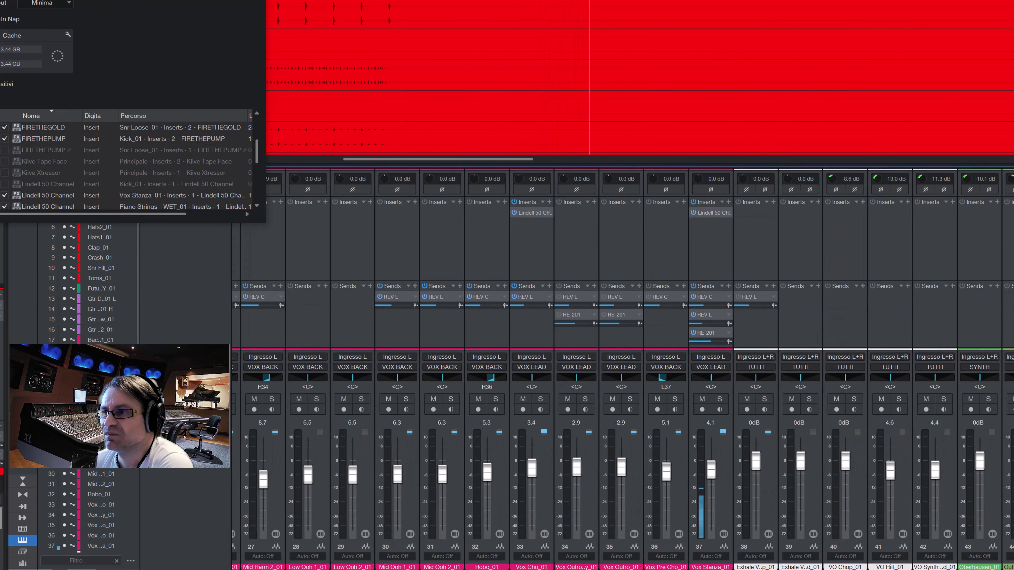
left_click(724, 504)
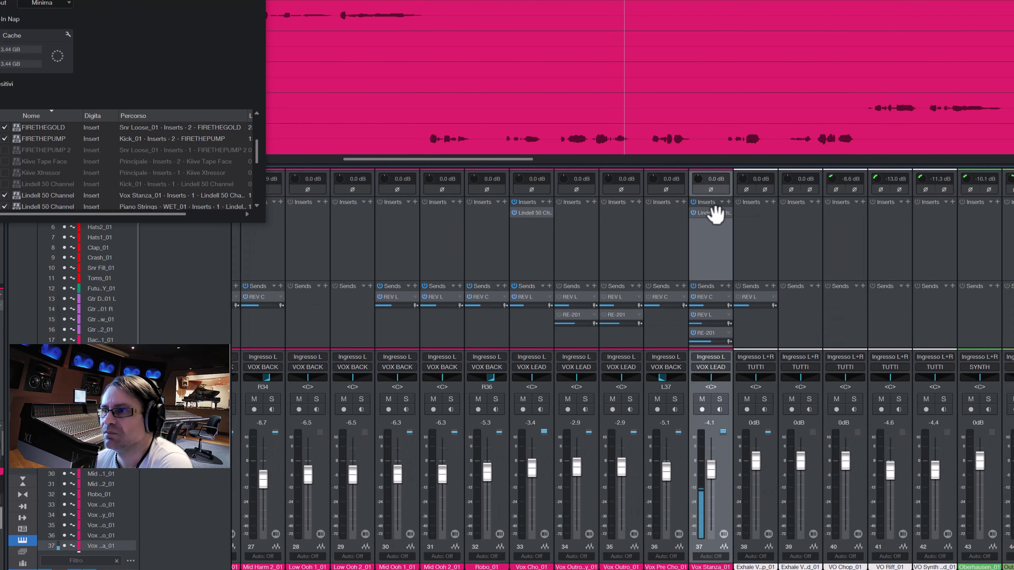
left_click(694, 212)
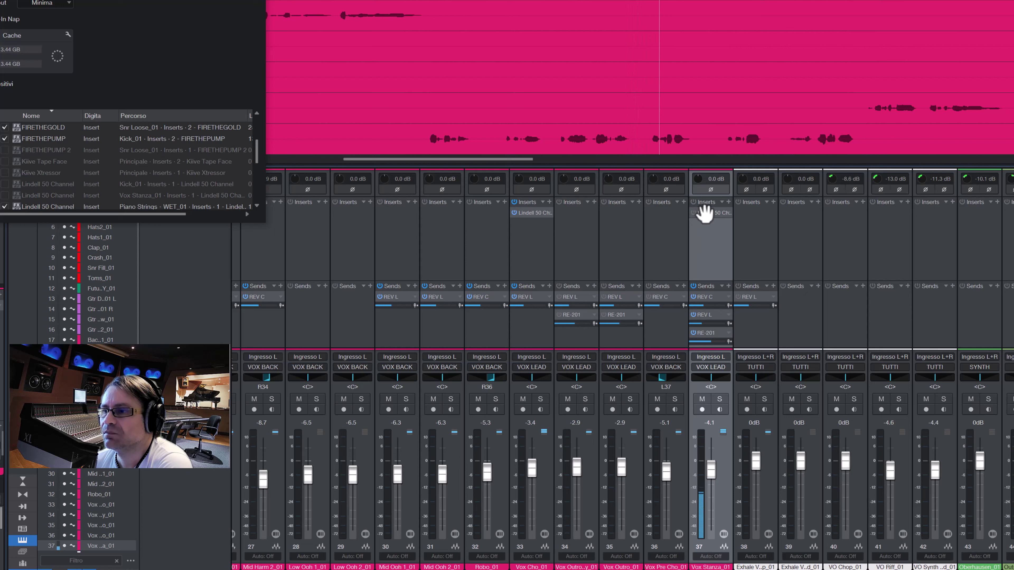
Insert FIRETHEGOLD and FIRETHEPUMP on the Vox Stanza_01 channel and place their plug-in windows side by side.
left_click(729, 211)
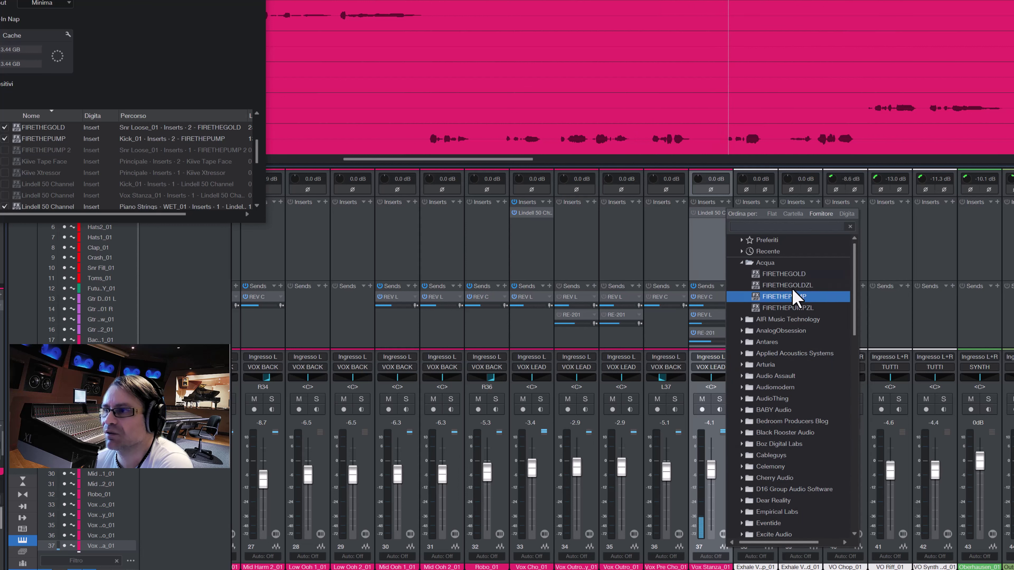
left_click(788, 276)
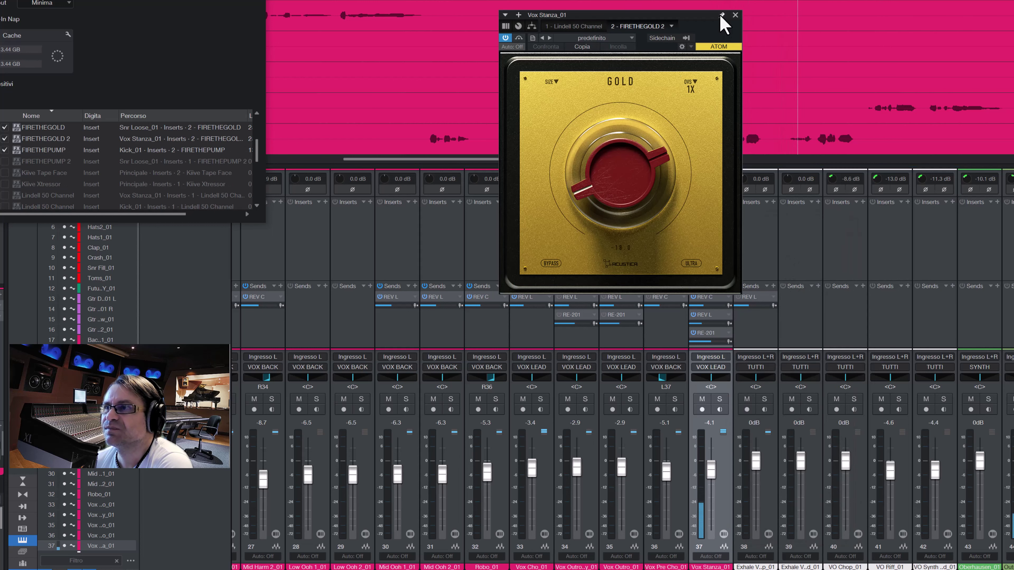
left_click_drag(685, 16, 599, 19)
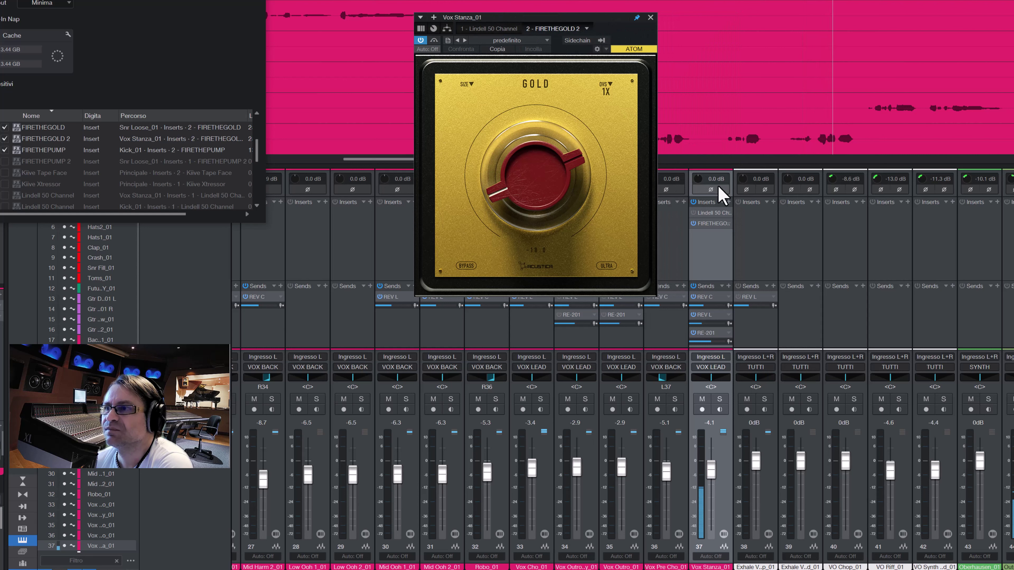
left_click(728, 203)
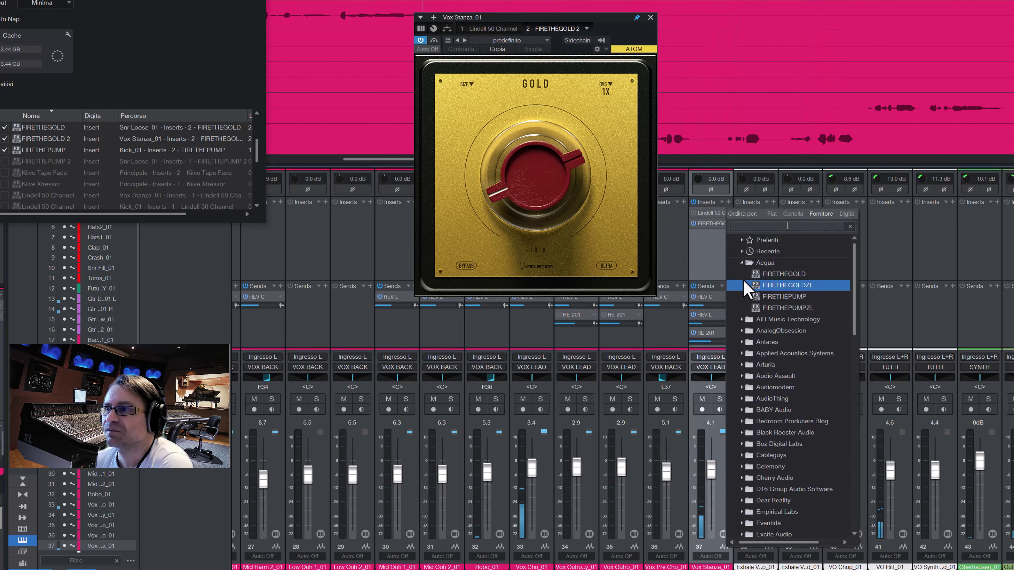
left_click(780, 300)
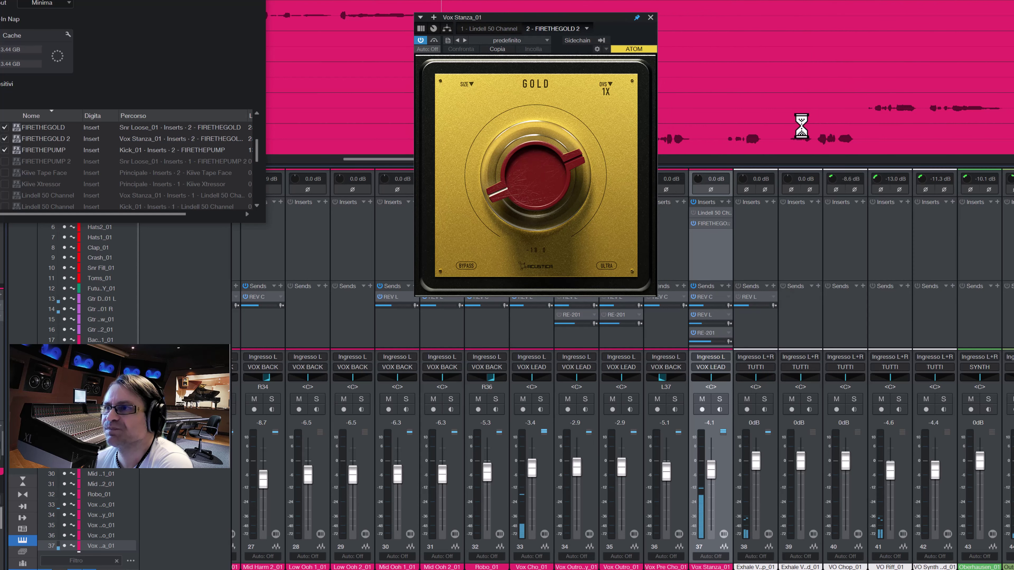
left_click_drag(697, 28, 985, 32)
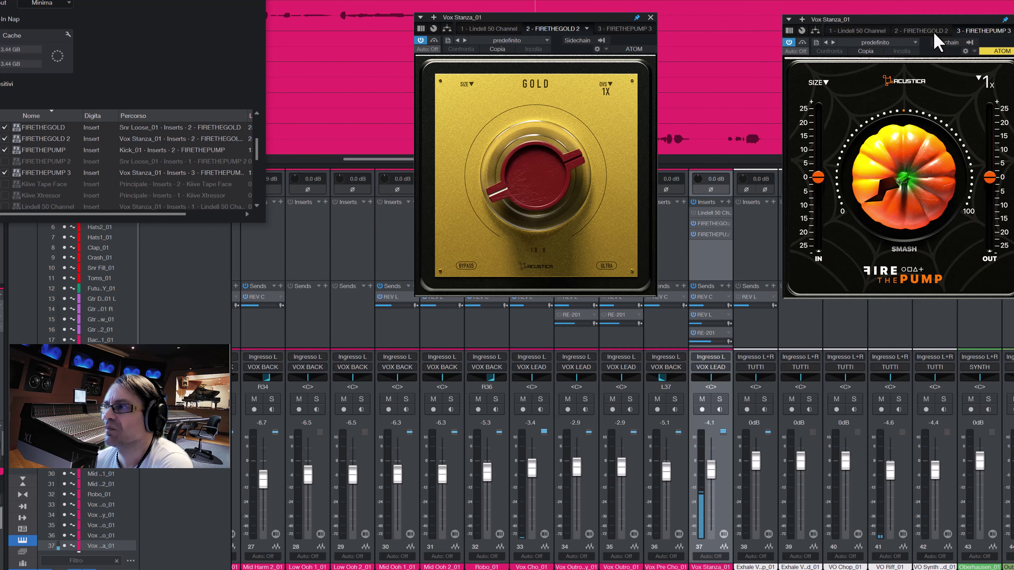
Bypass FIRETHEGOLD, solo the vocal, and on FIRETHEPUMP raise SMASH past halfway and lower OUT to about -10.
left_click(434, 40)
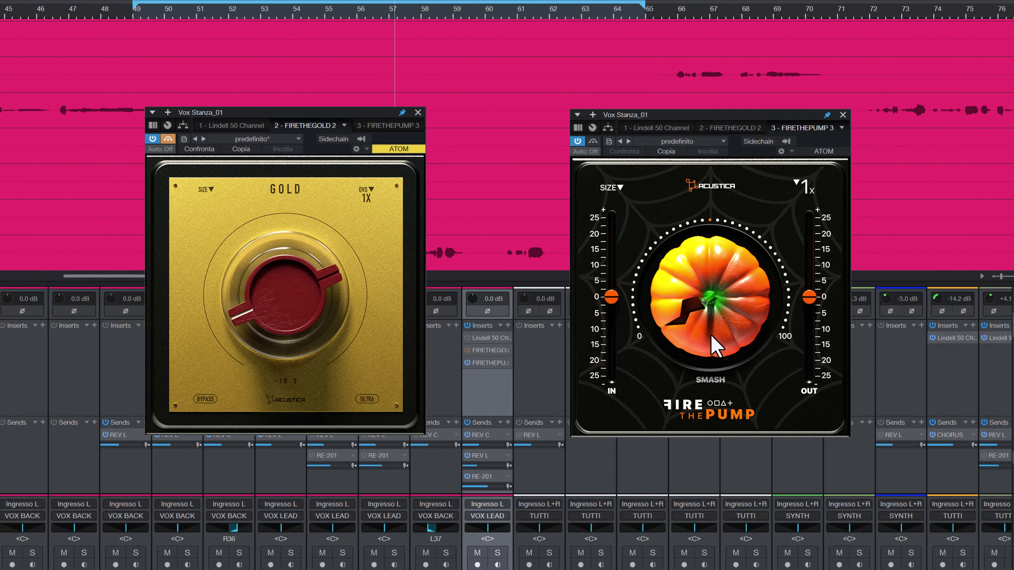
left_click_drag(712, 336, 711, 306)
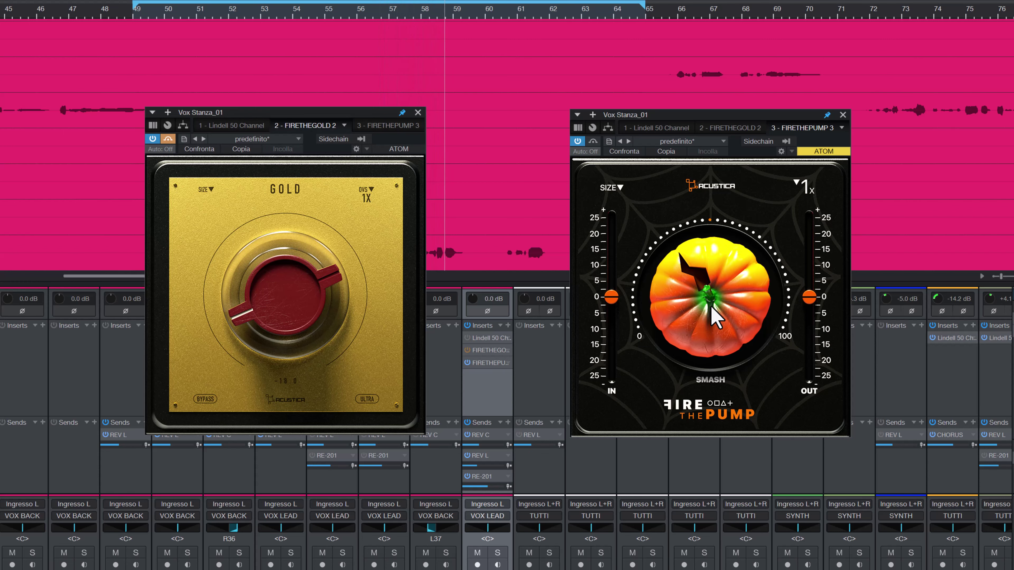
left_click(499, 553)
left_click_drag(703, 358, 704, 338)
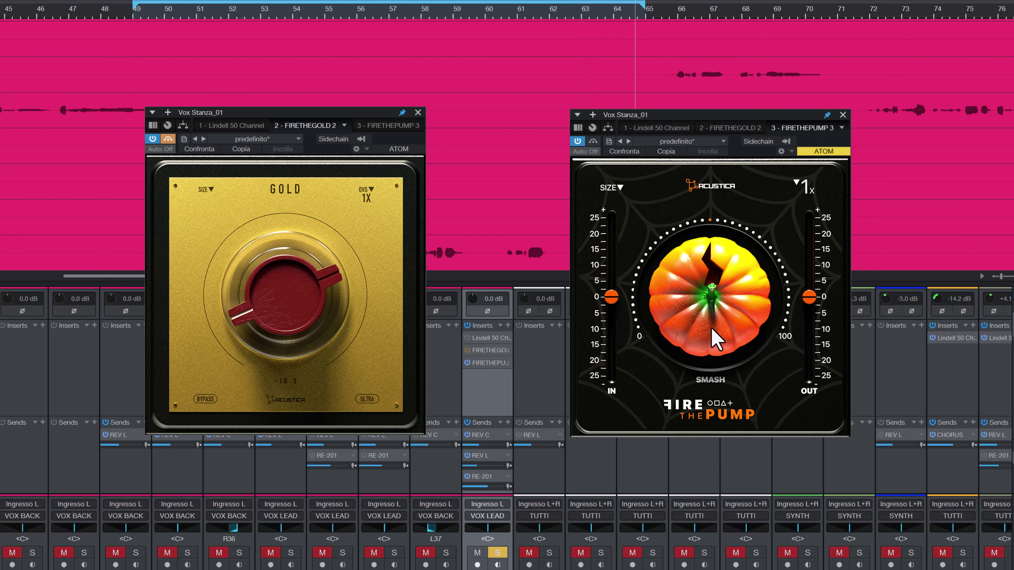
left_click_drag(808, 298, 808, 335)
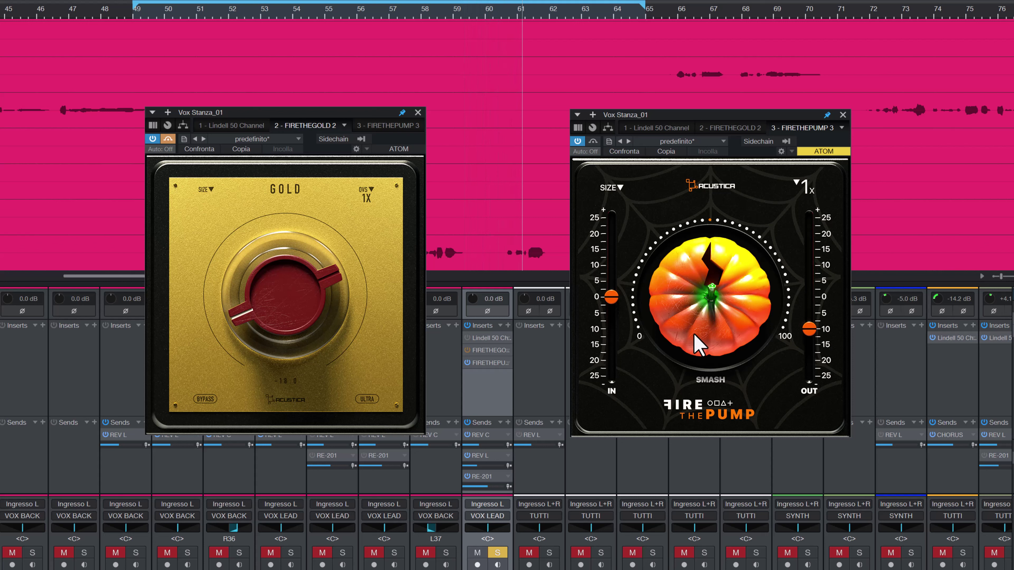
left_click_drag(694, 335, 699, 307)
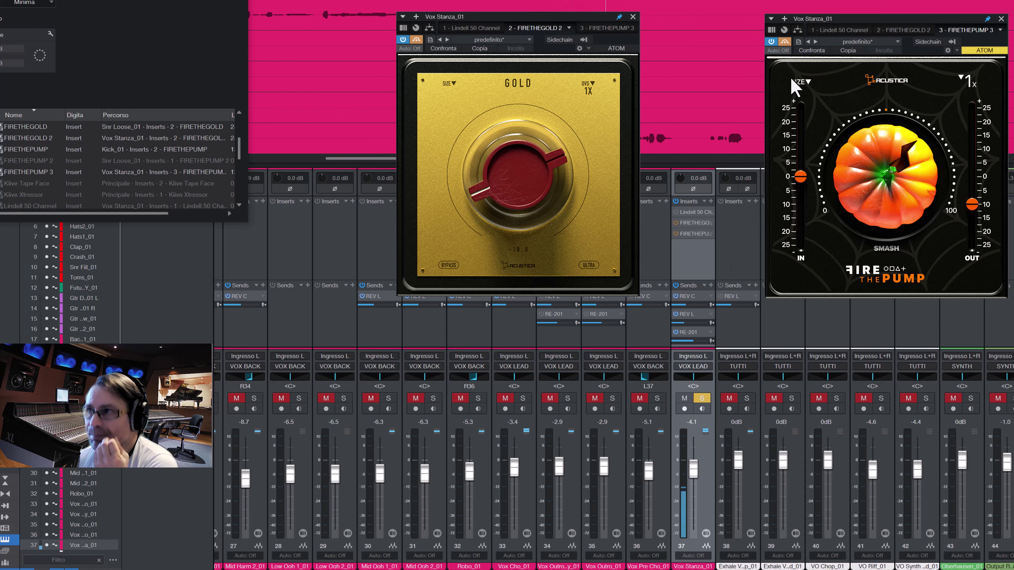
Compare the vocal with FIRETHEPUMP active and bypassed, unsoloing it for the full mix and soloing it again.
left_click(785, 42)
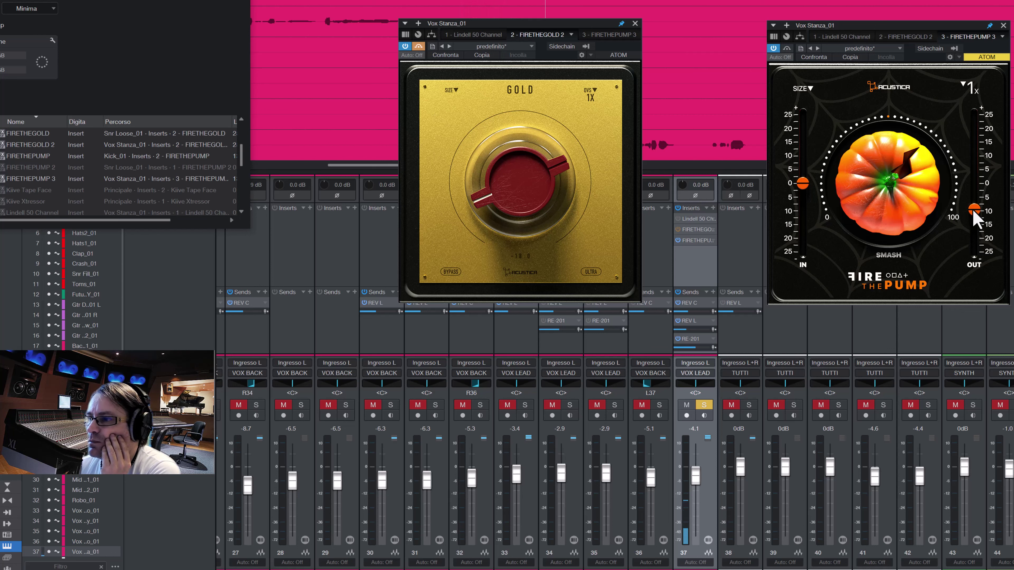
left_click(703, 405)
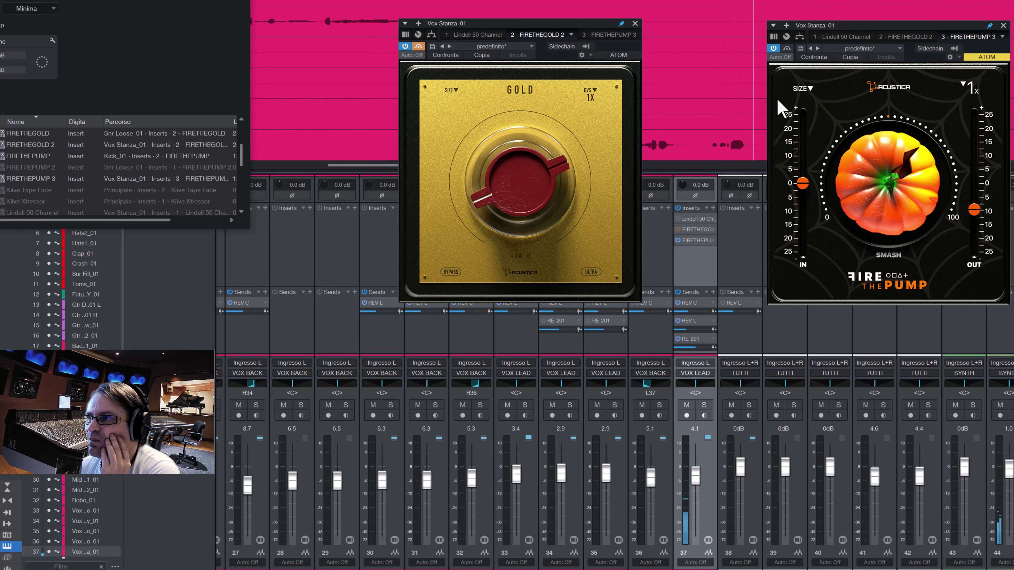
left_click(786, 48)
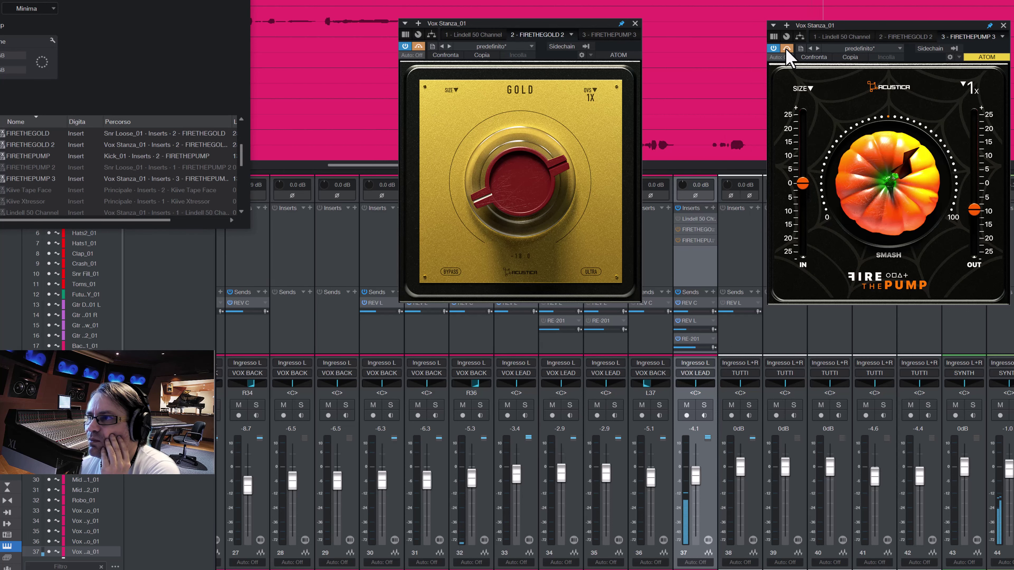
left_click(786, 49)
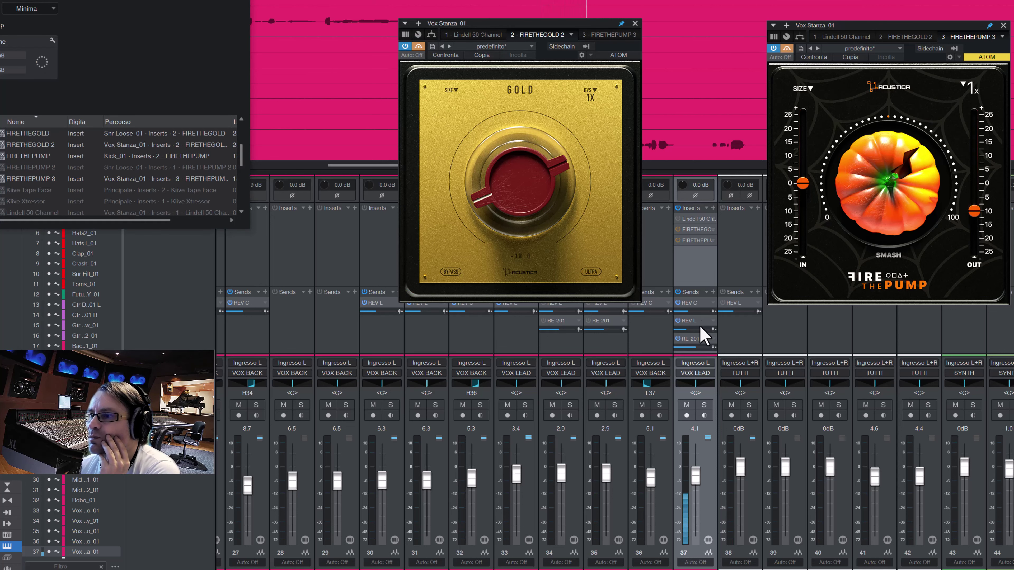
left_click(702, 407)
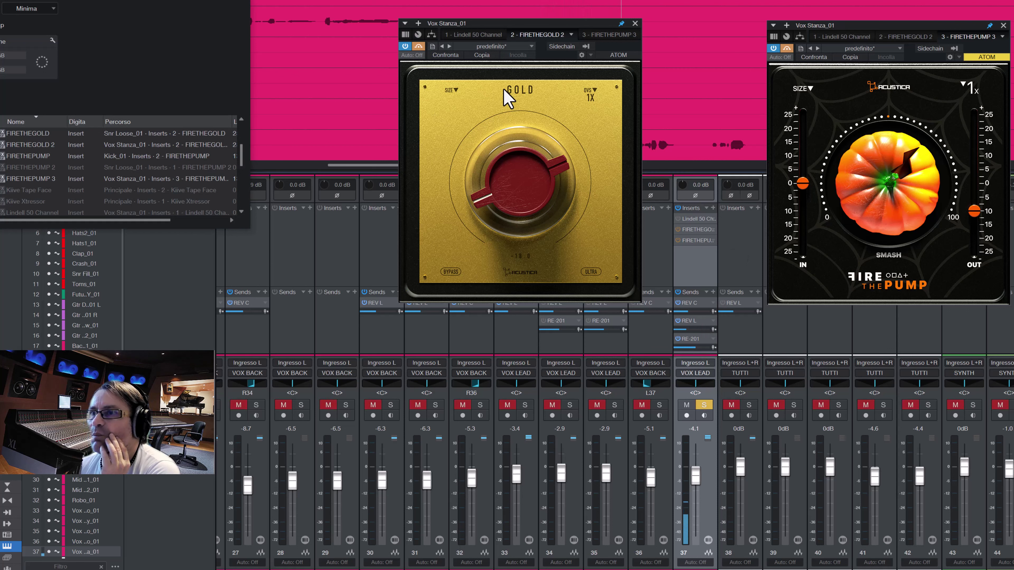
Activate FIRETHEGOLD with ULTRA mode on, and switch over to FIRETHEPUMP to compare them on the soloed vocal.
left_click(419, 46)
left_click(585, 276)
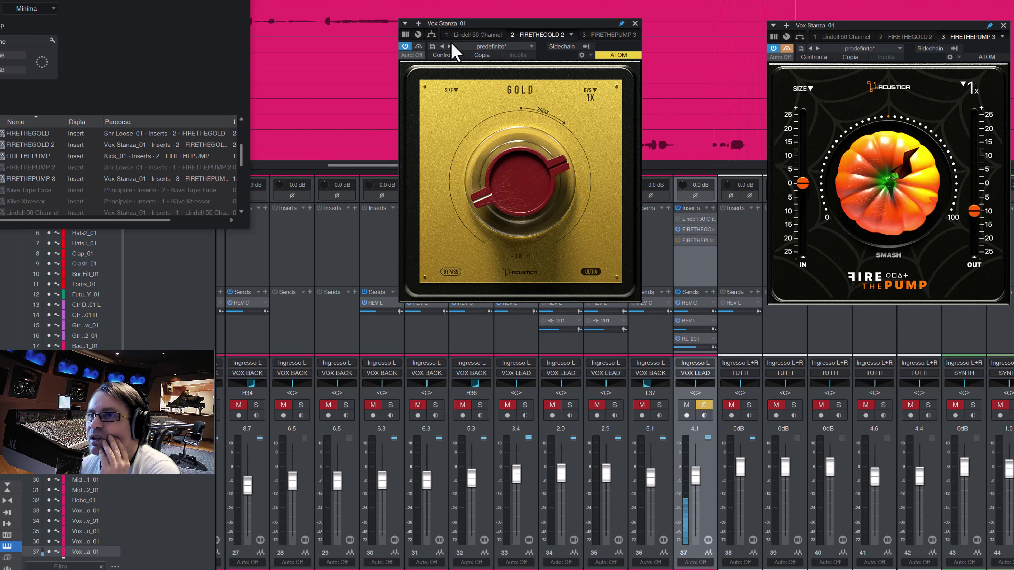
left_click(791, 60)
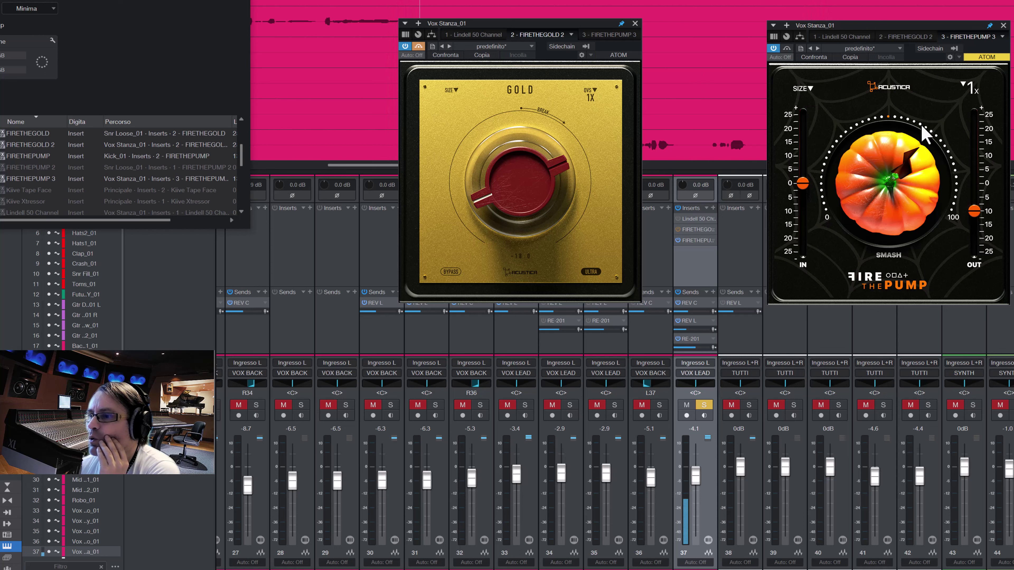
Set FIRETHEPUMP's oversampling to 8X and toggle its bypass to compare, leaving it bypassed.
left_click(970, 91)
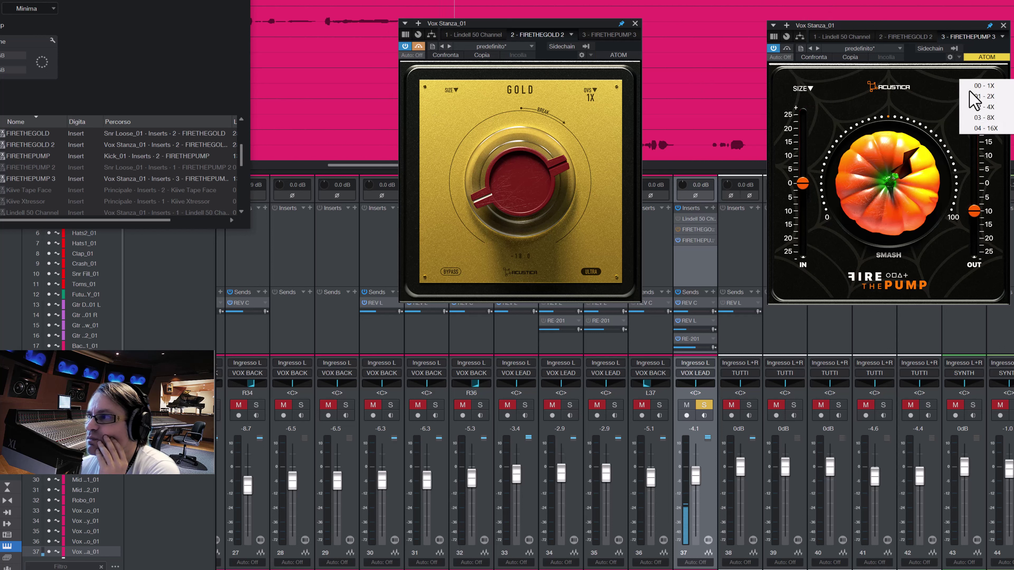
left_click(975, 117)
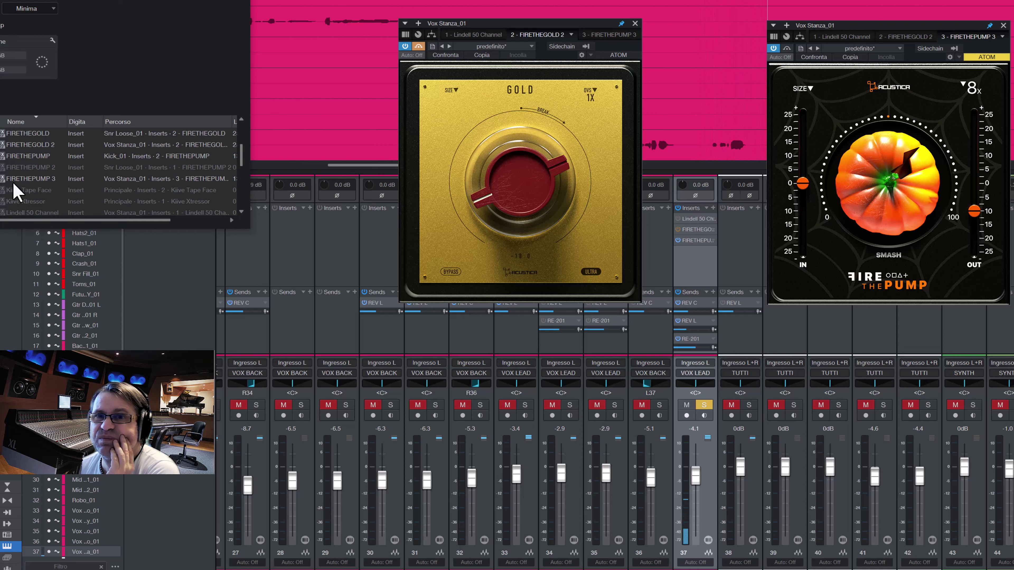
left_click(786, 48)
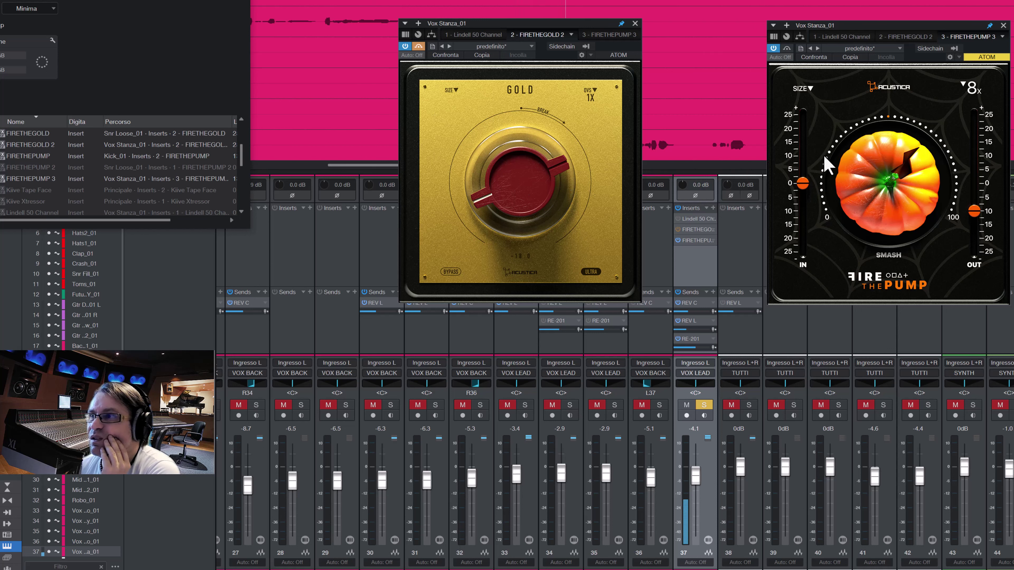
left_click(786, 48)
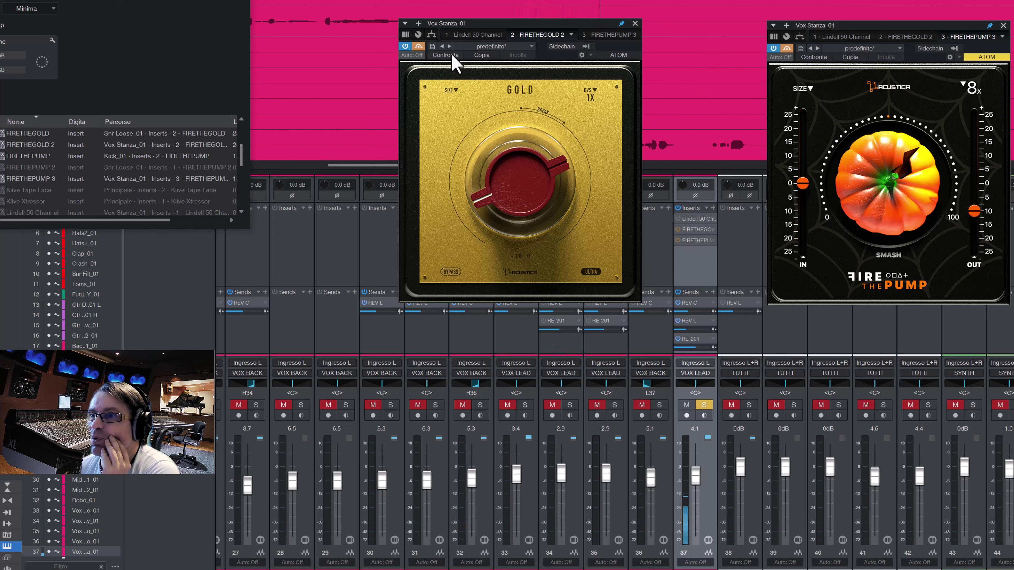
Set FIRETHEGOLD's oversampling to 8X and take the plug-in out of bypass.
left_click(597, 98)
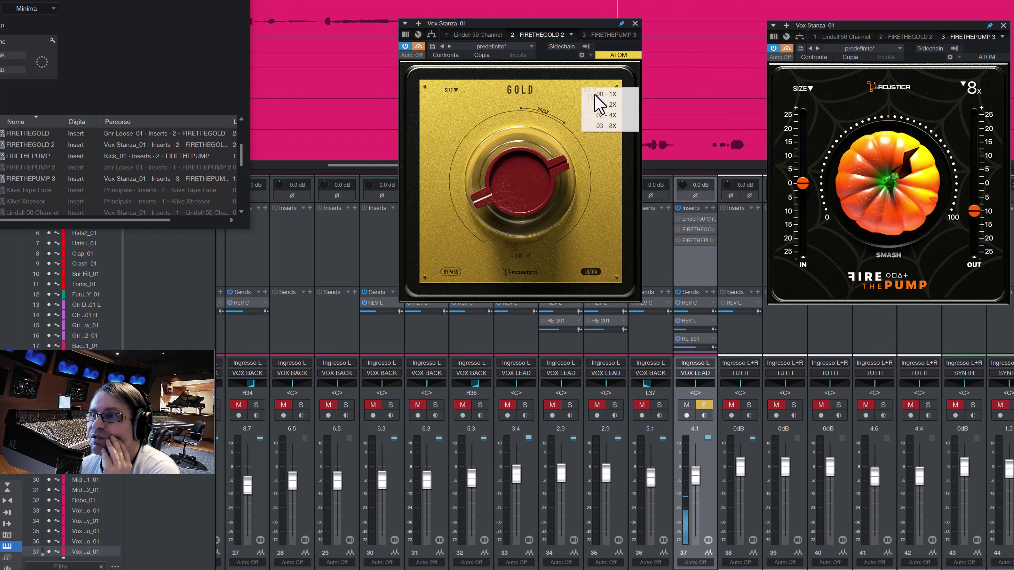
left_click(604, 127)
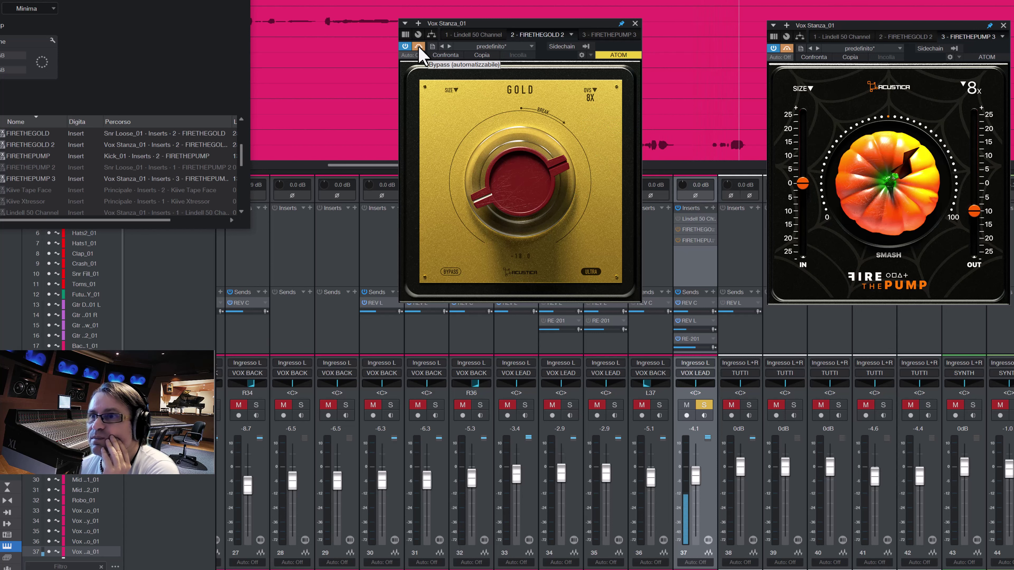
left_click(418, 46)
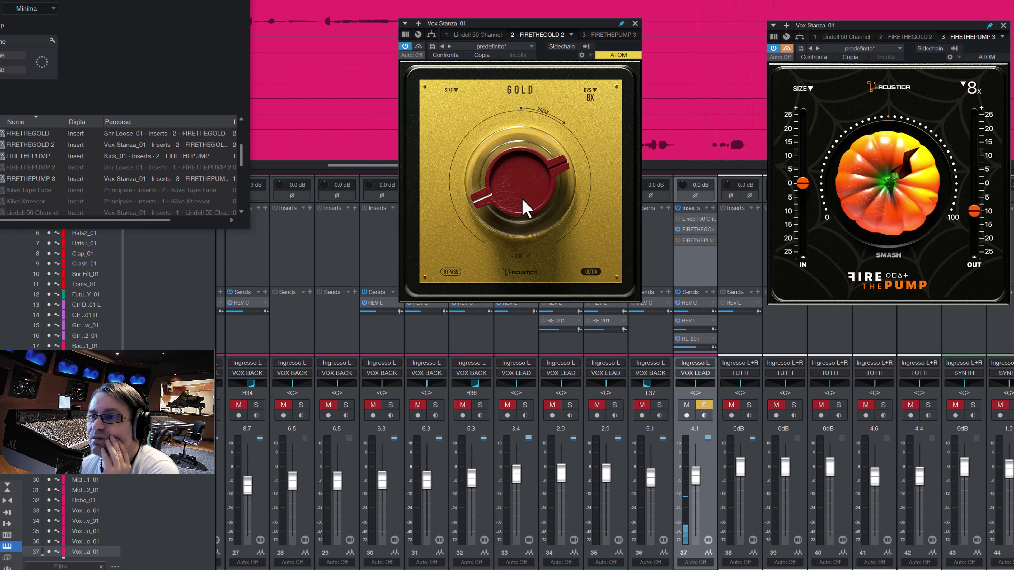
Raise FIRETHEGOLD's main knob in stages to well past the BREAK arc and fine-tune it on the soloed vocal.
left_click_drag(527, 206, 526, 183)
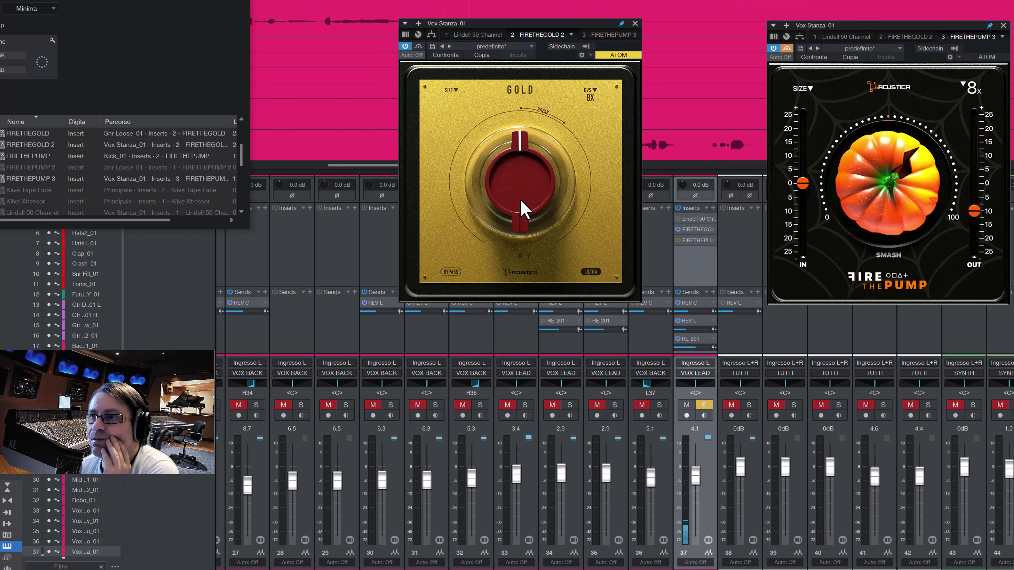
left_click_drag(520, 199, 519, 173)
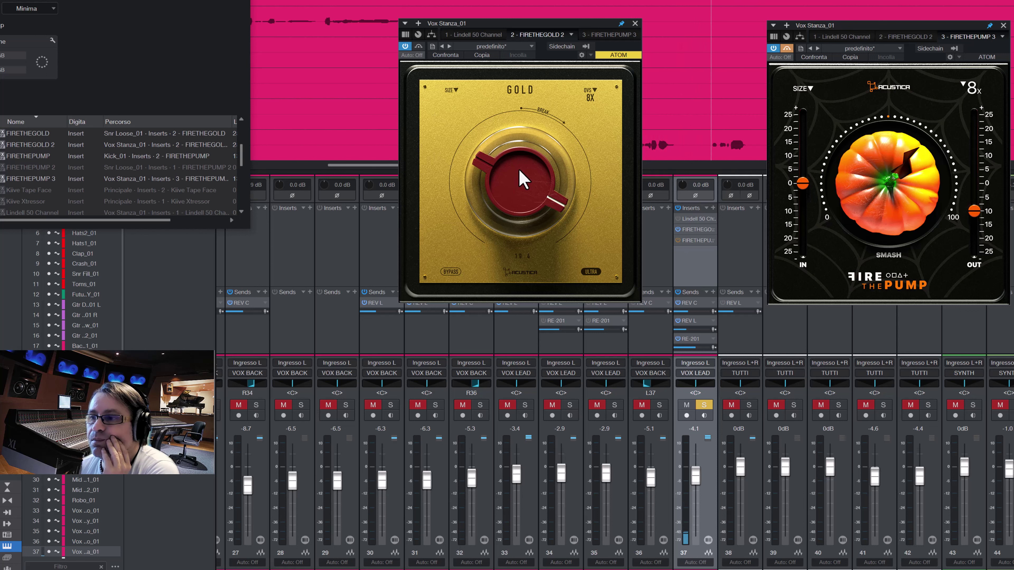
left_click_drag(523, 180, 523, 183)
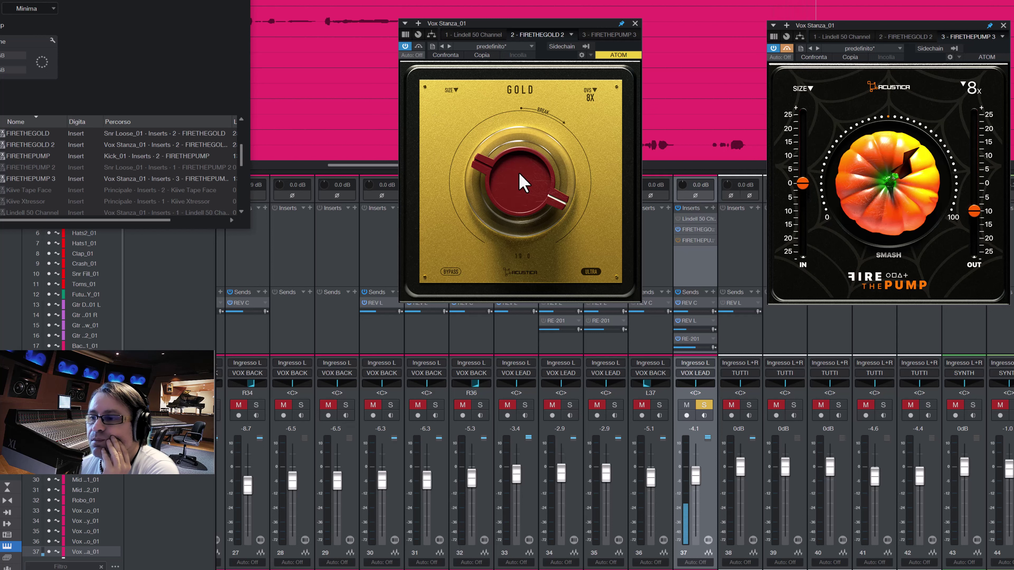
left_click_drag(523, 183, 523, 183)
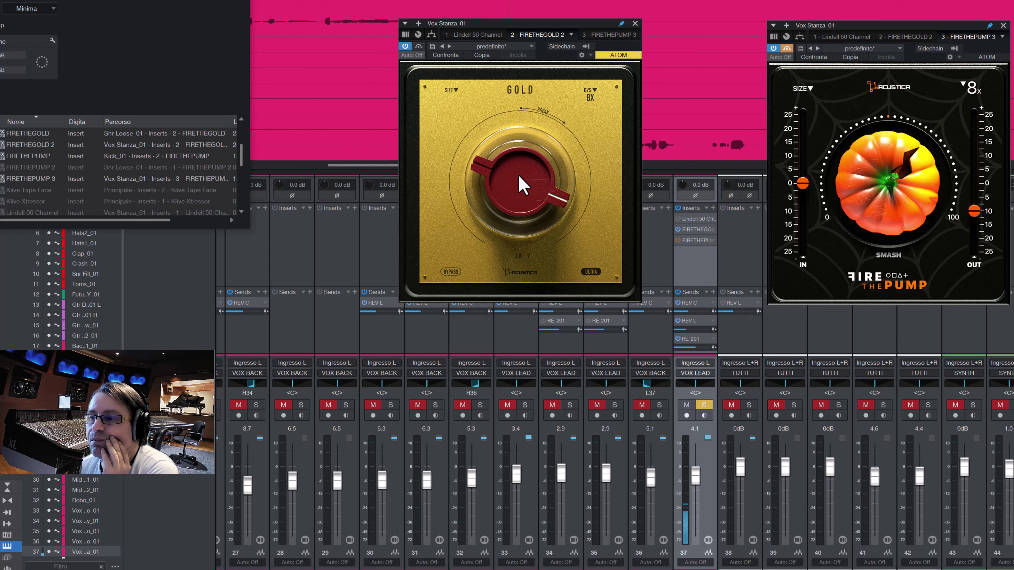
left_click_drag(519, 176, 518, 178)
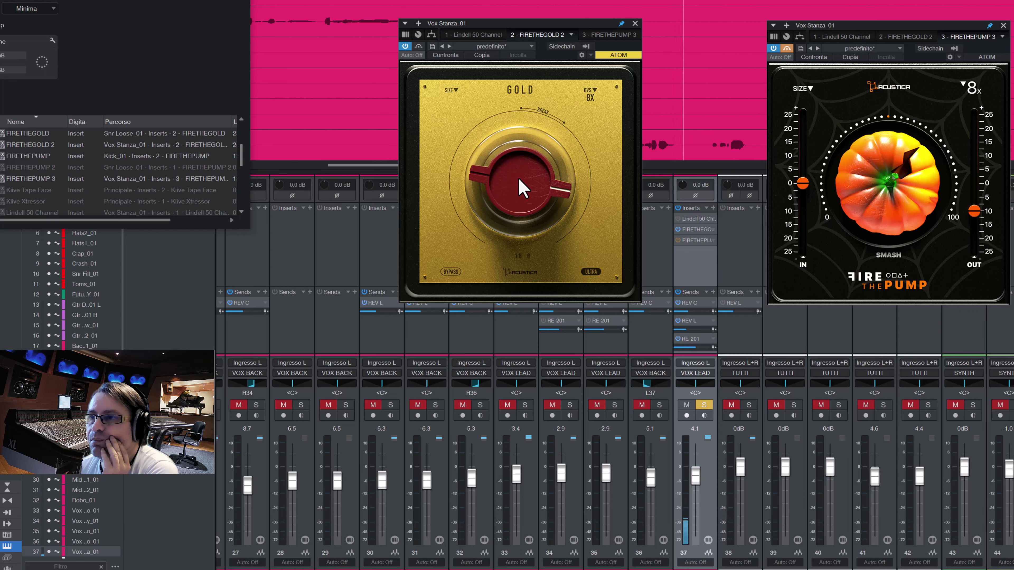
left_click_drag(518, 187, 527, 192)
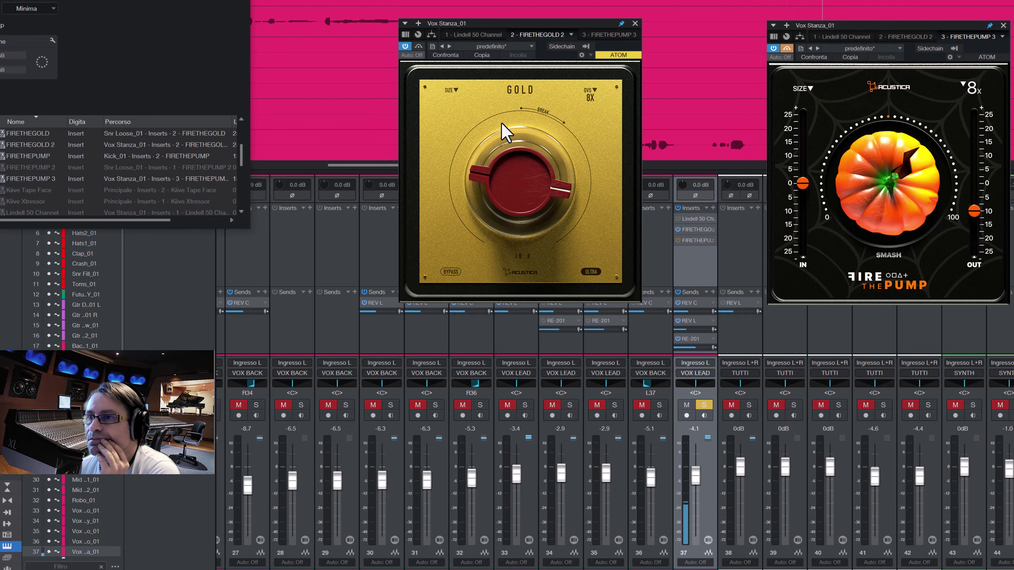
Unsolo Vox Stanza_01 and compare FIRETHEGOLD on and bypassed in the full mix, then switch to FIRETHEPUMP.
left_click(692, 329)
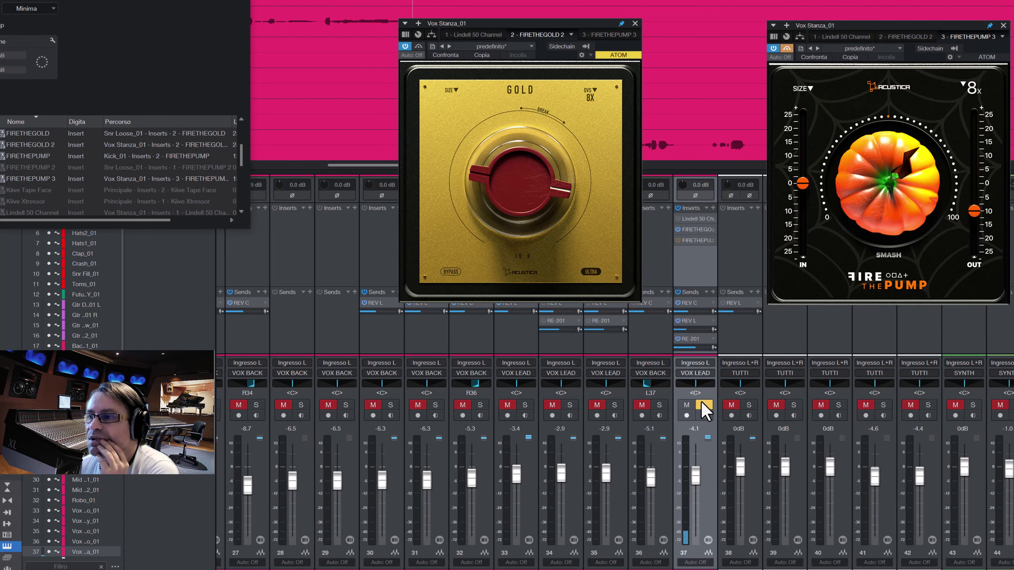
left_click(703, 405)
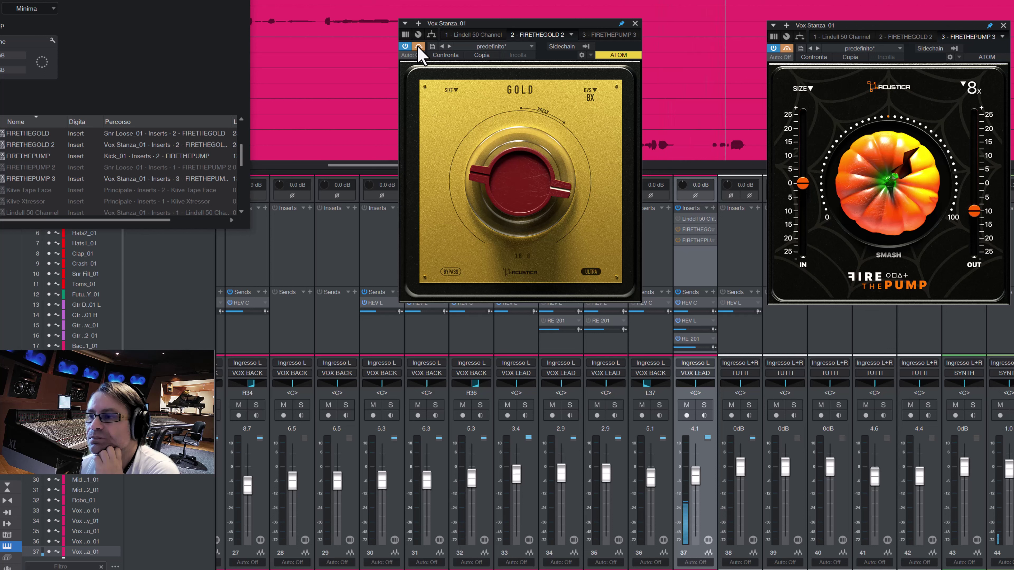
left_click(418, 47)
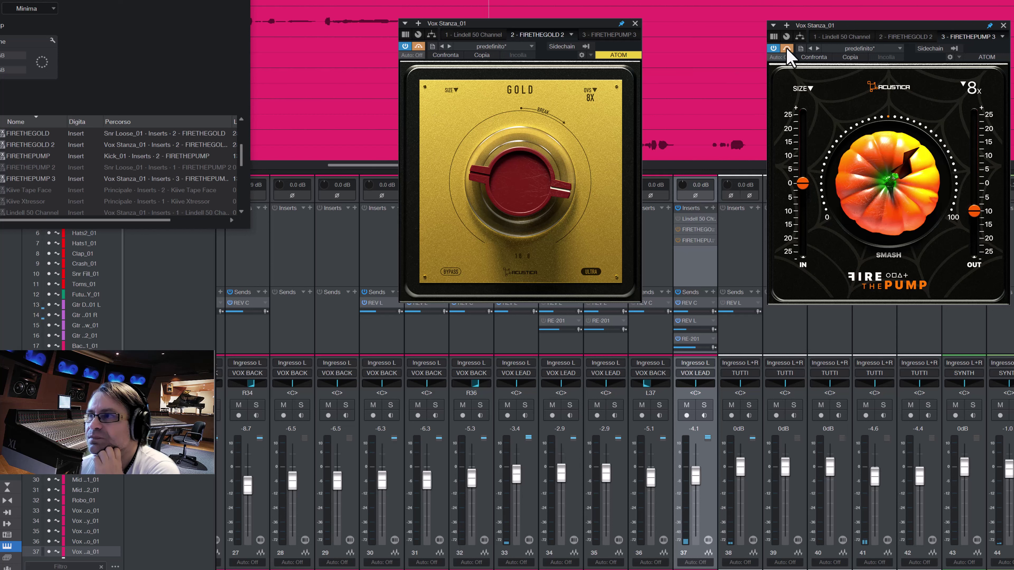
left_click(787, 49)
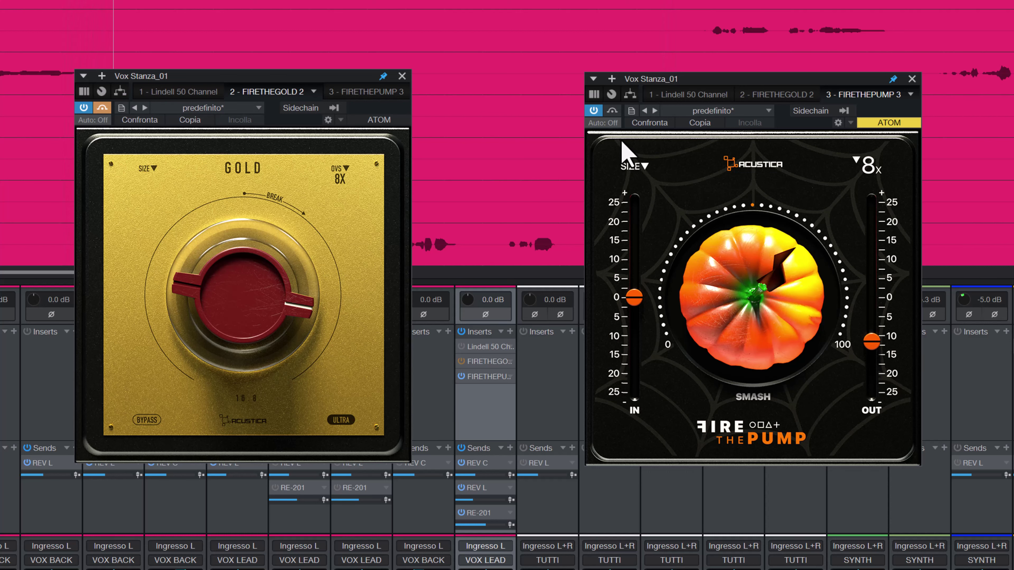
Bypass FIRETHEPUMP on Vox Stanza_01, take FIRETHEGOLD out of bypass and lower its main knob to about 14.5.
left_click(613, 111)
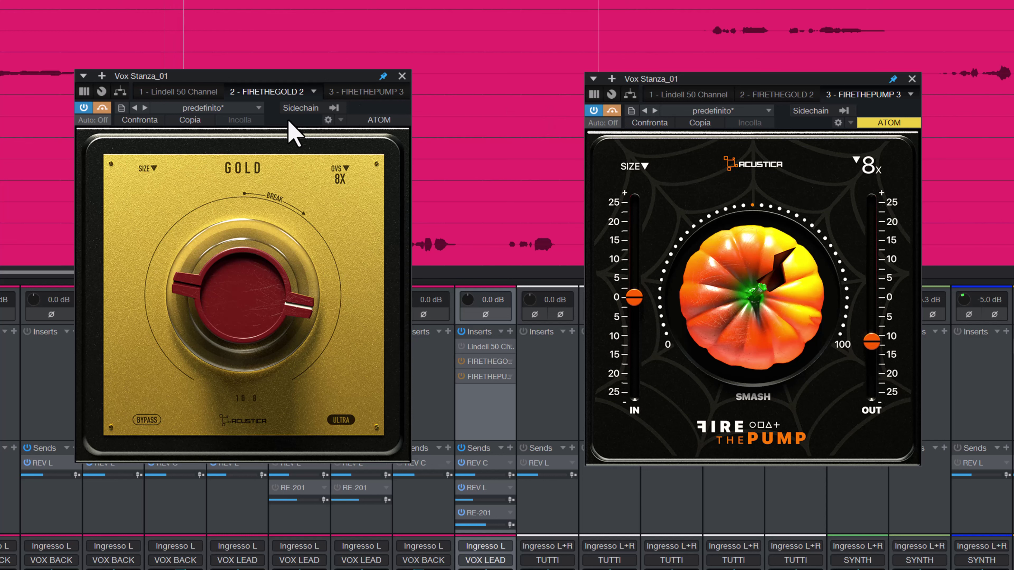
left_click(101, 108)
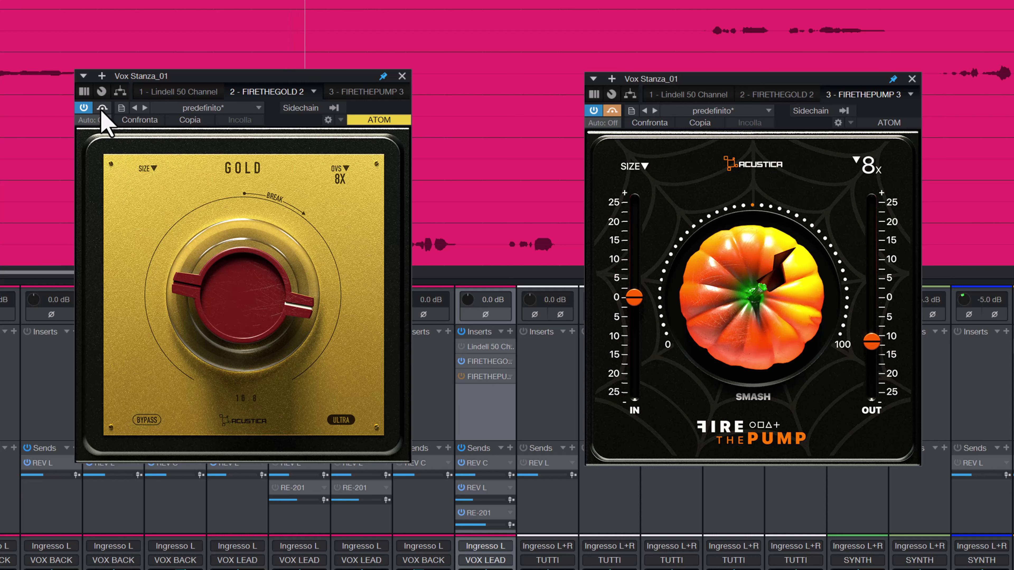
scroll(259, 298, "down", 1)
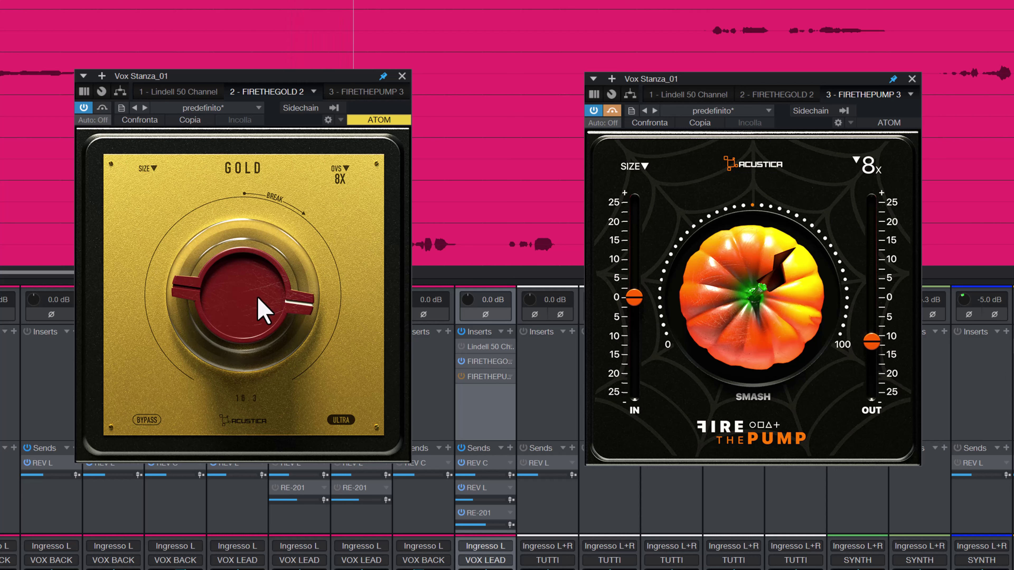
scroll(258, 298, "down", 3)
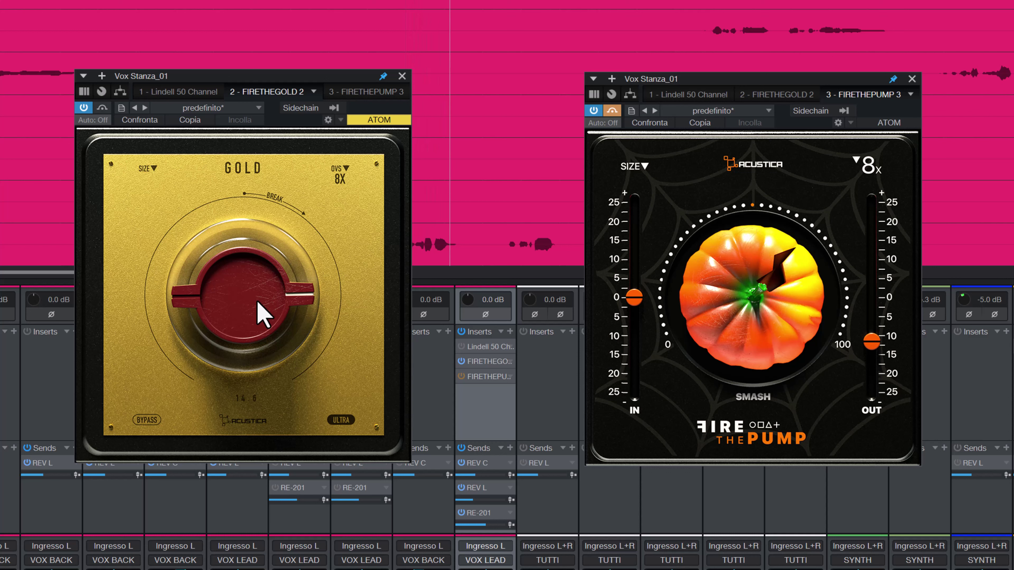
Set the oversampling of both FIRETHEGOLD and FIRETHEPUMP to 4X, and compare FIRETHEGOLD bypassed and on in the mix.
left_click(341, 177)
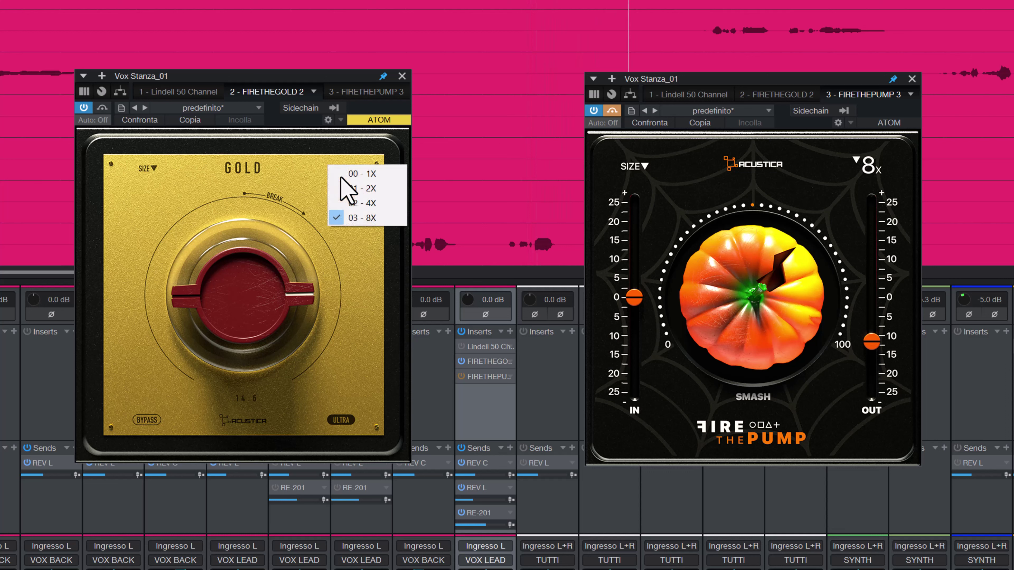
left_click(344, 204)
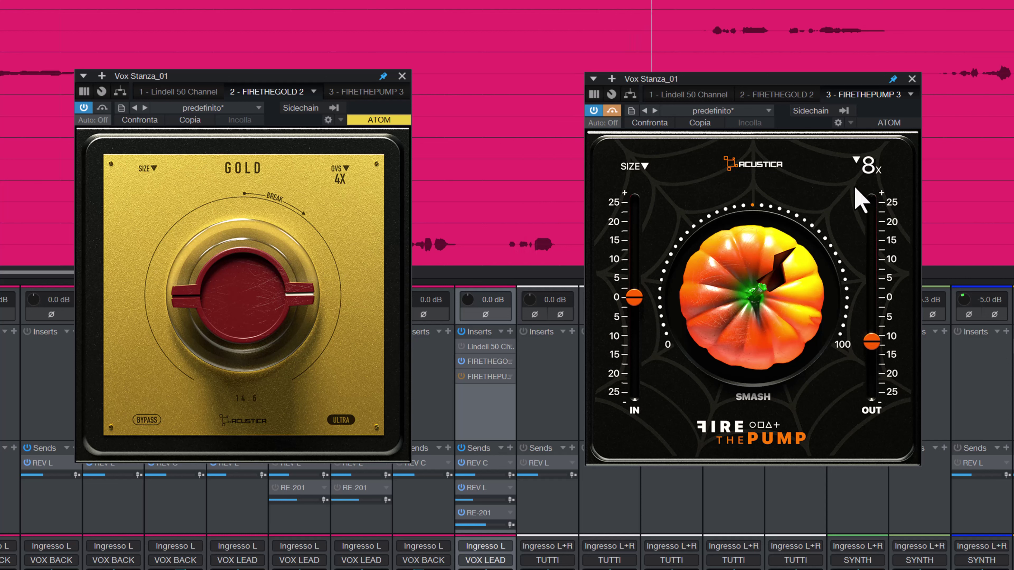
left_click(870, 166)
left_click(884, 191)
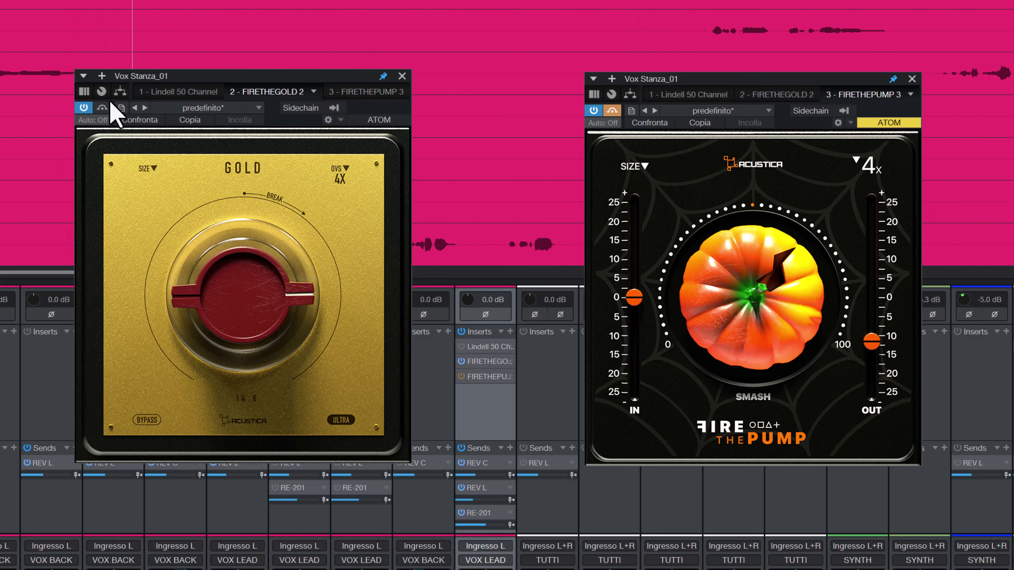
left_click(102, 113)
left_click(102, 108)
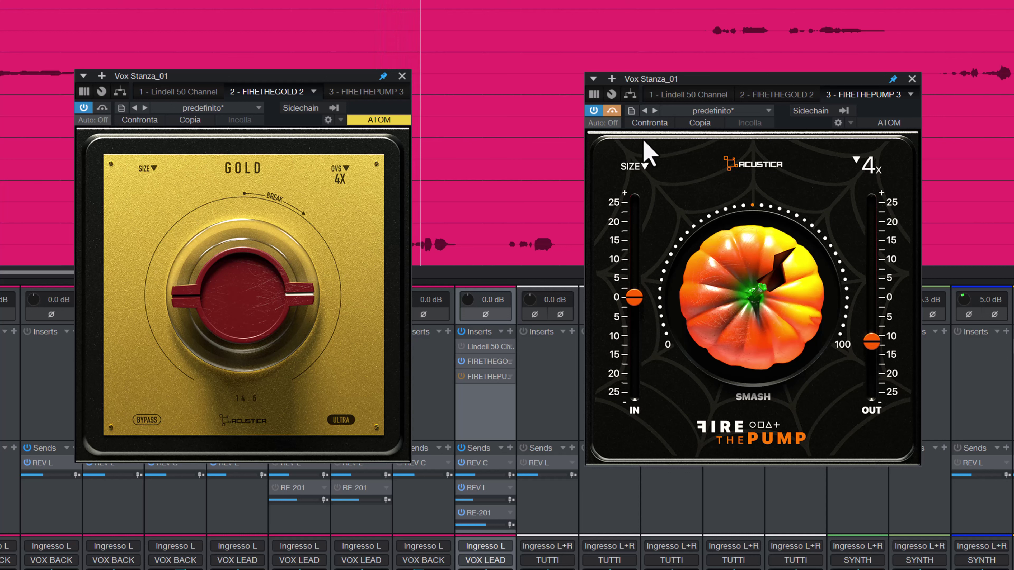
Deactivate FIRETHEPUMP on Vox Stanza_01 and close both plug-in windows.
left_click(911, 79)
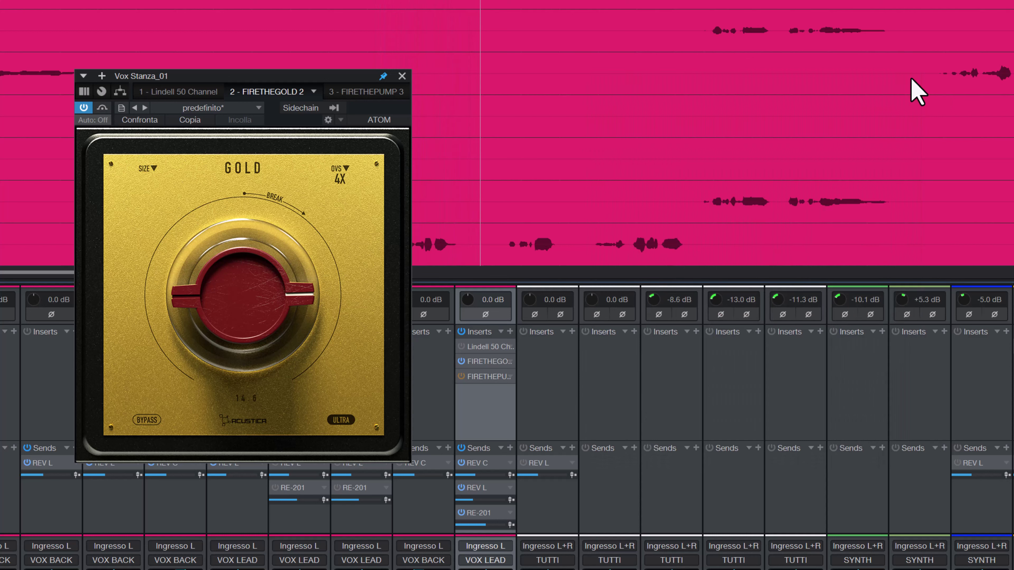
left_click(486, 377)
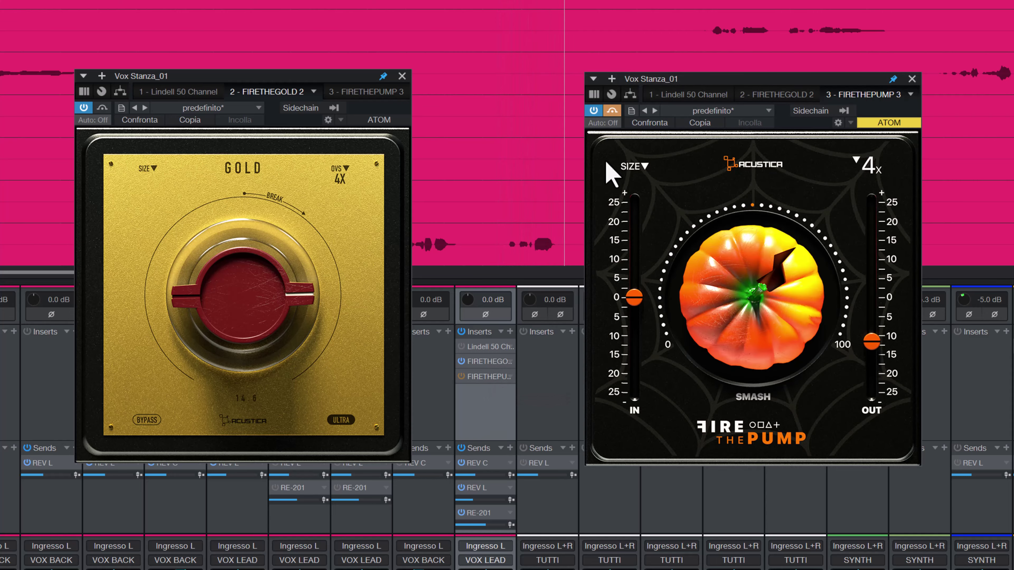
left_click(608, 114)
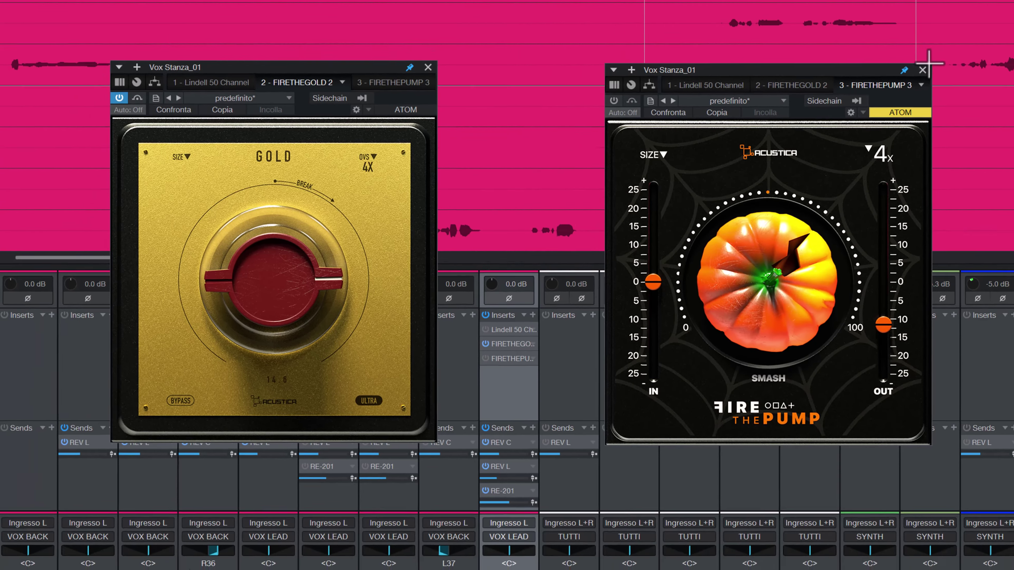
left_click(922, 70)
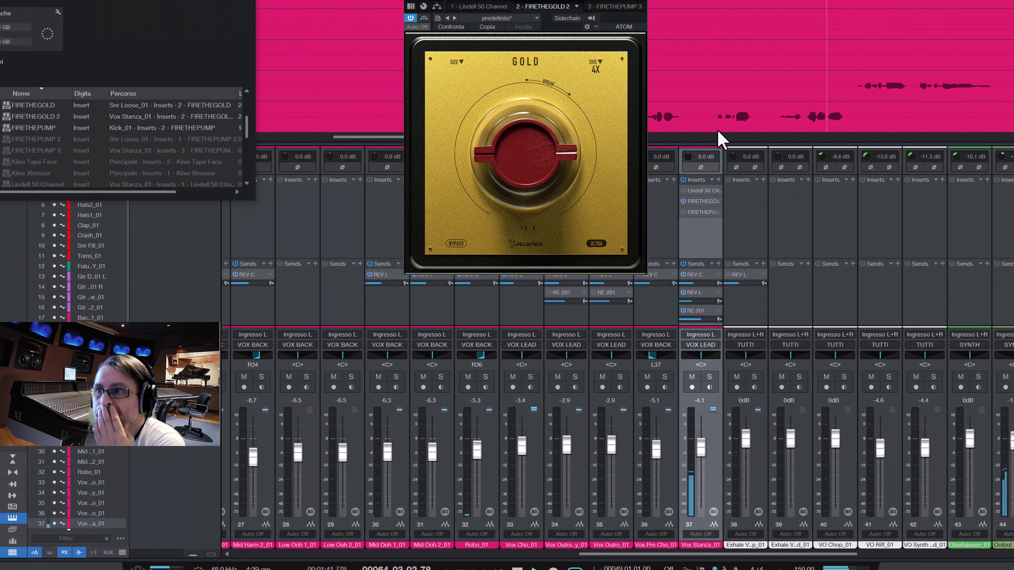
left_click(642, 5)
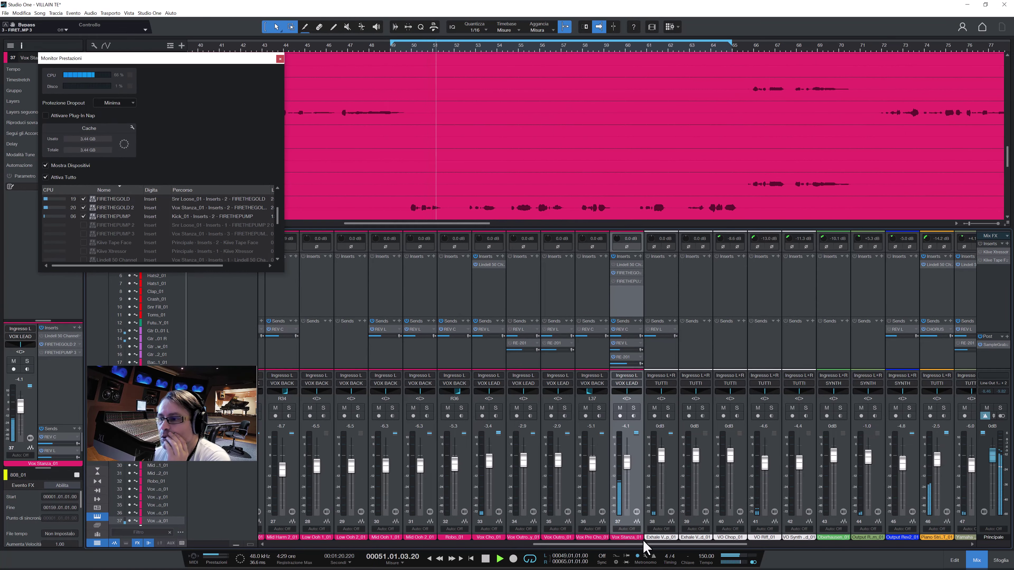
Solo the Yamaha Piano - DRY_01 channel in the mixer.
left_click_drag(648, 543, 738, 547)
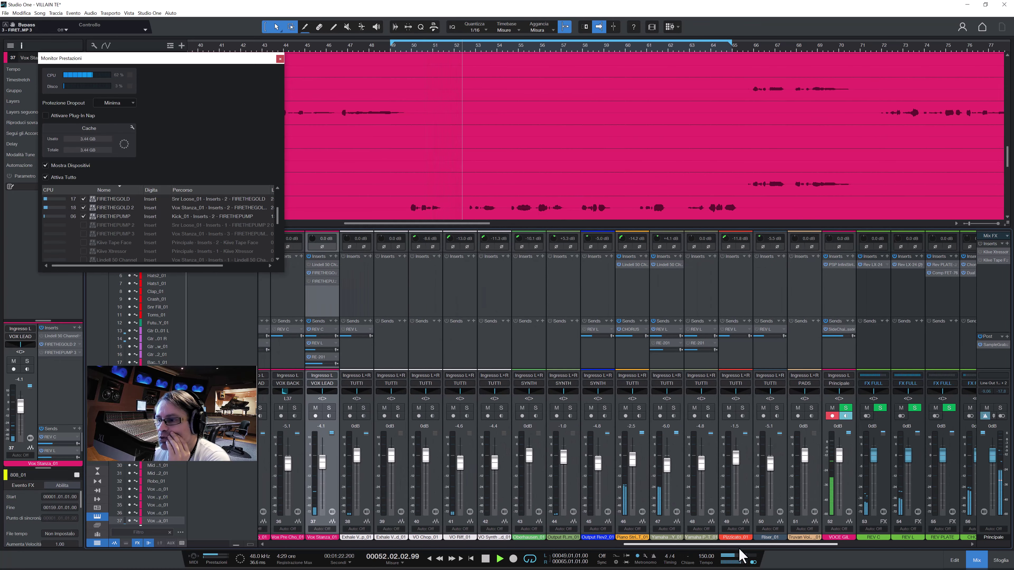
left_click(674, 493)
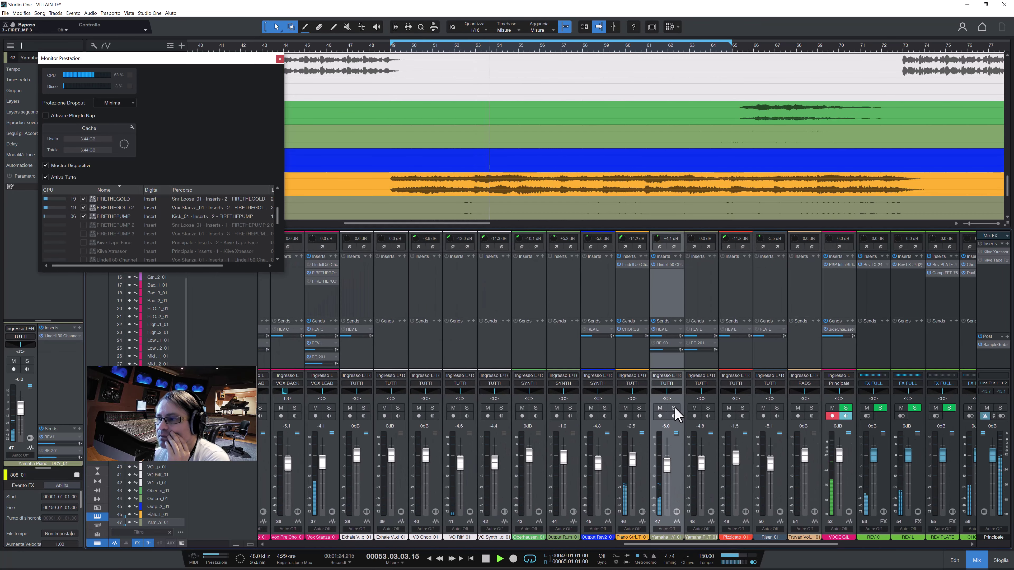
left_click(674, 408)
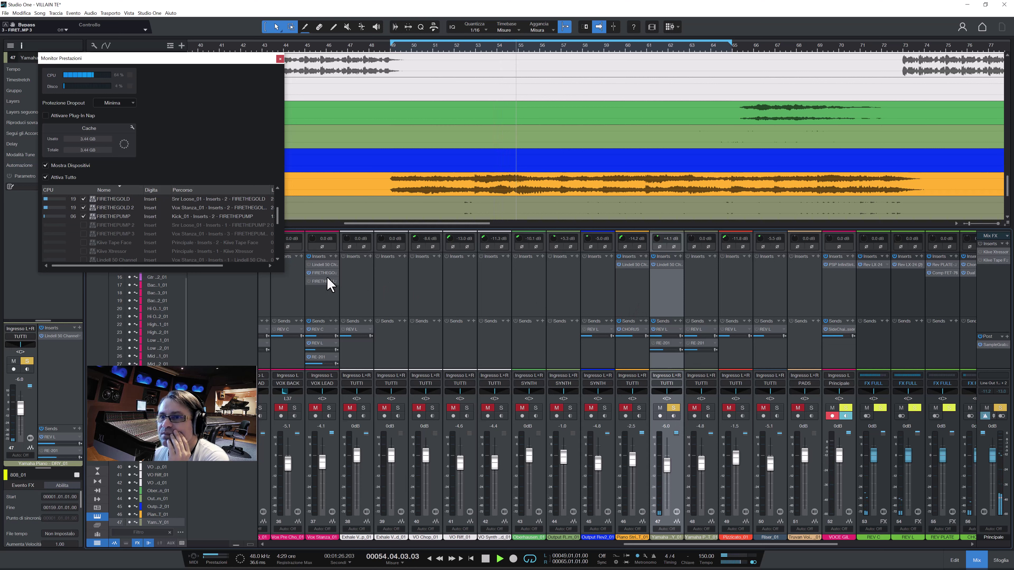
Copy FIRETHEPUMP and FIRETHEGOLD from Vox Stanza_01 to the Yamaha Piano - DRY_01 inserts and place their windows side by side.
left_click_drag(319, 281, 661, 283)
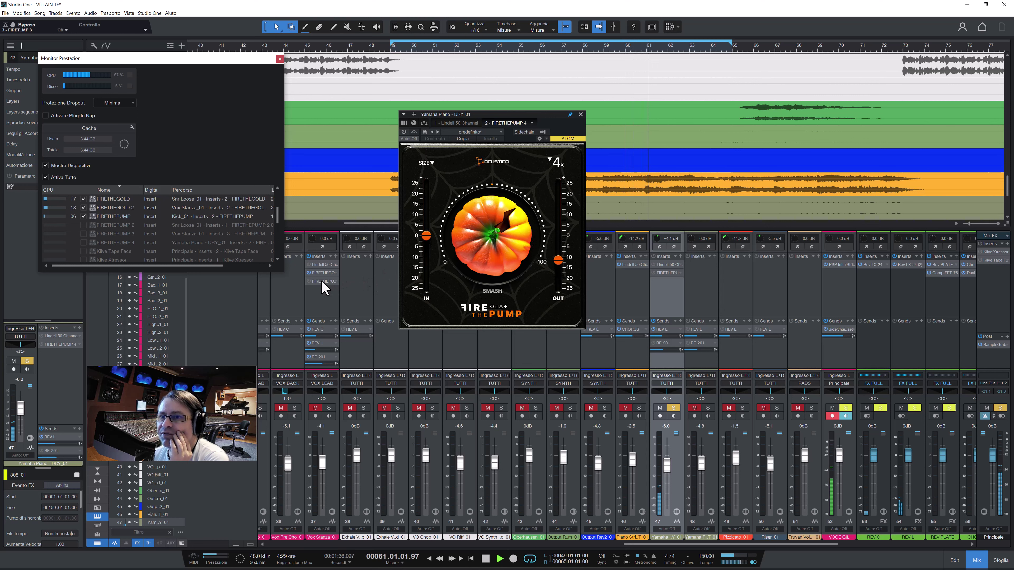
left_click_drag(322, 274, 662, 295)
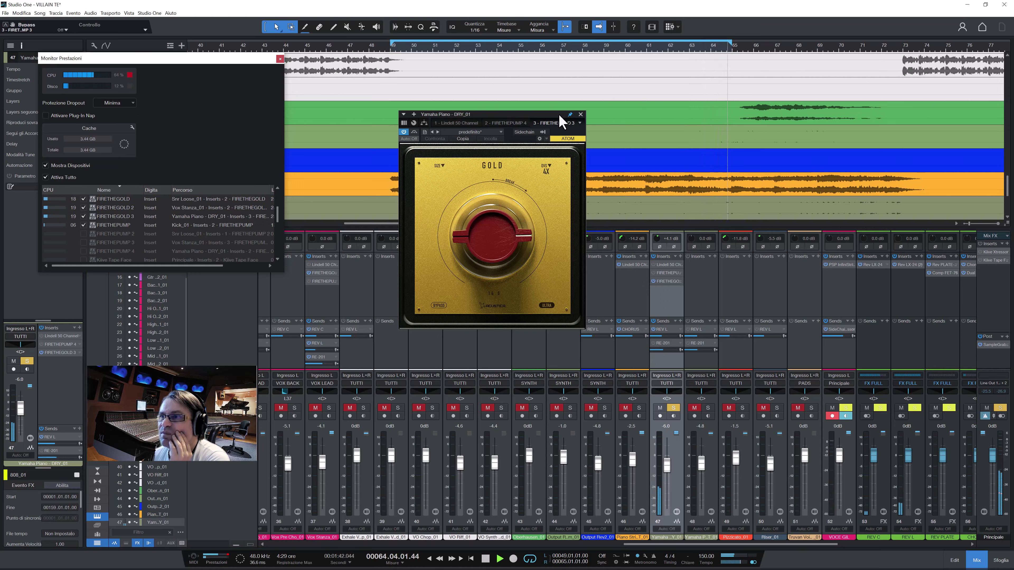
left_click_drag(559, 122, 869, 116)
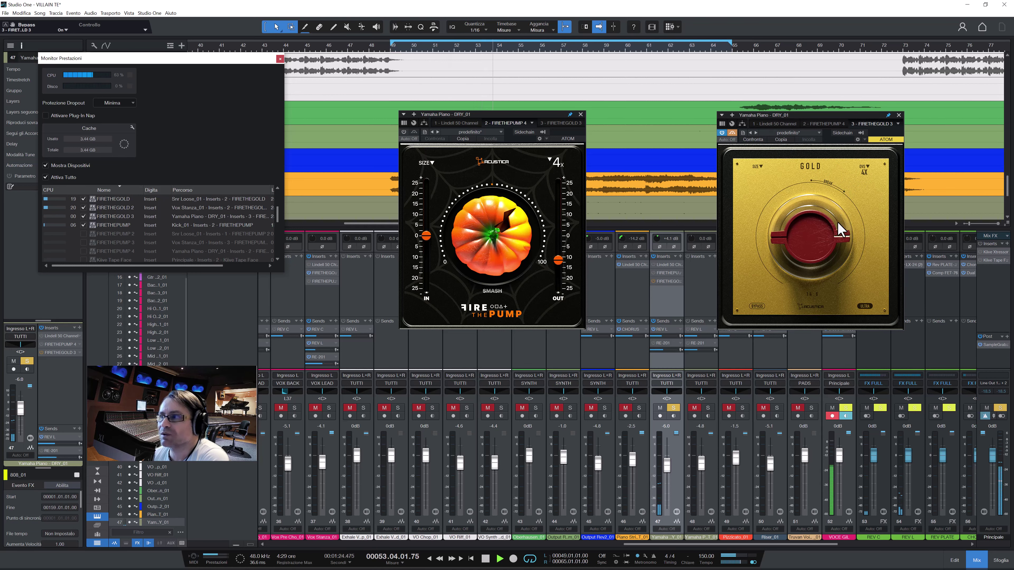
Set FIRETHEGOLD's threshold to -24 dB, and activate FIRETHEPUMP with its output at 0 and SMASH at about 25.
left_click_drag(841, 230, 808, 348)
left_click_drag(534, 255, 527, 294)
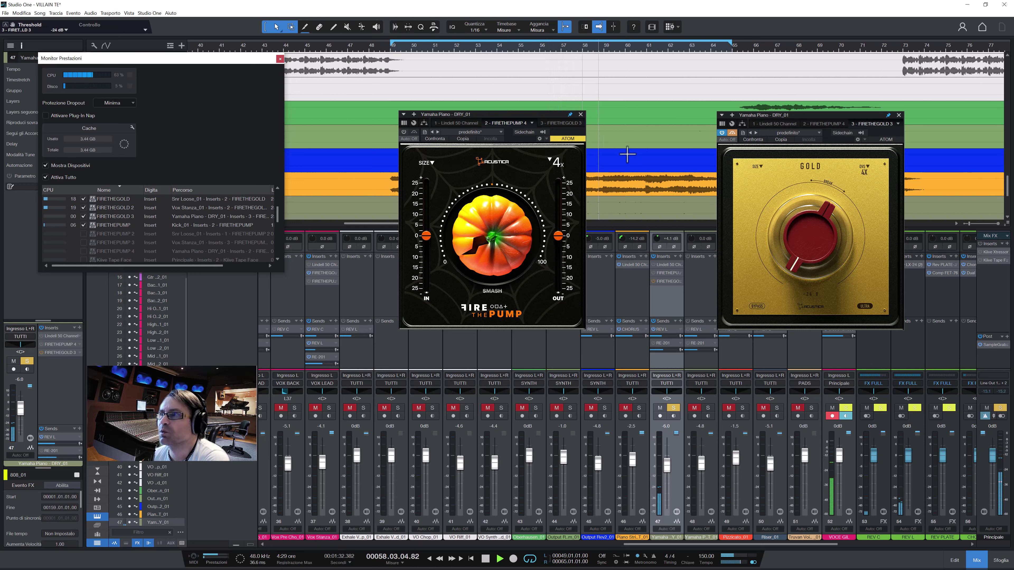
left_click(404, 132)
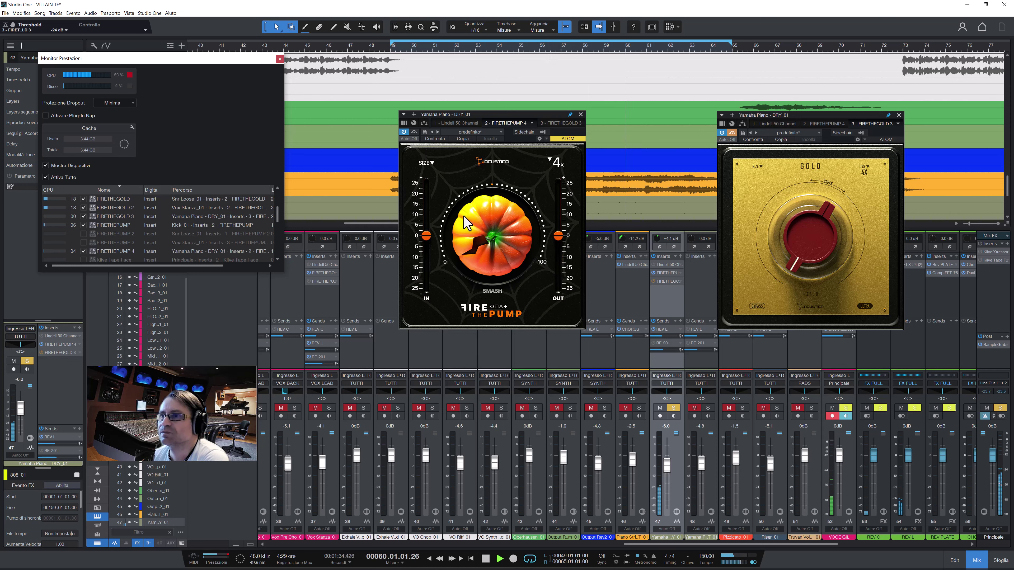
left_click_drag(501, 261, 500, 247)
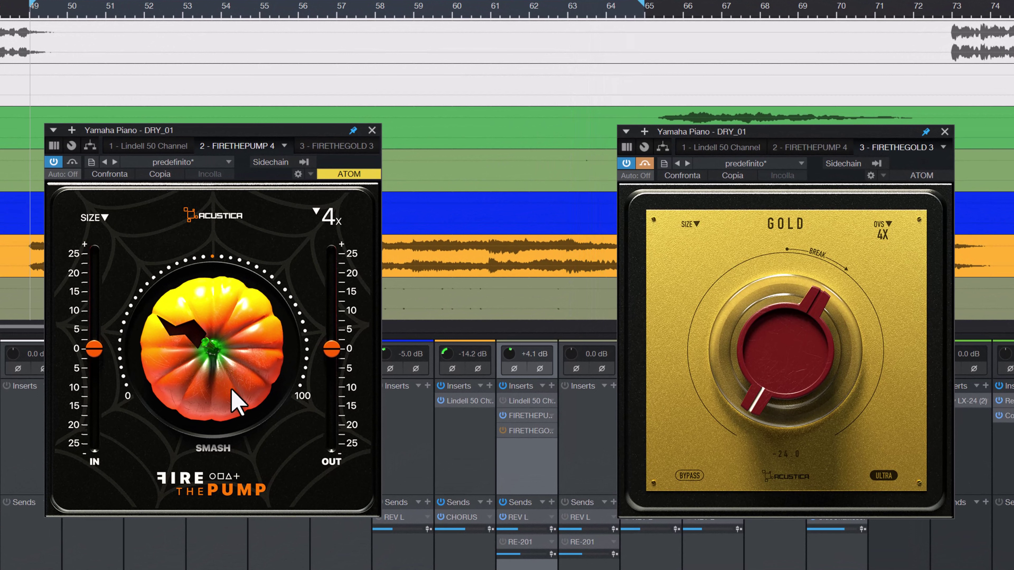
Move the loop start to bar 57 and compare FIRETHEPUMP bypassed and on with the soloed piano.
left_click(71, 162)
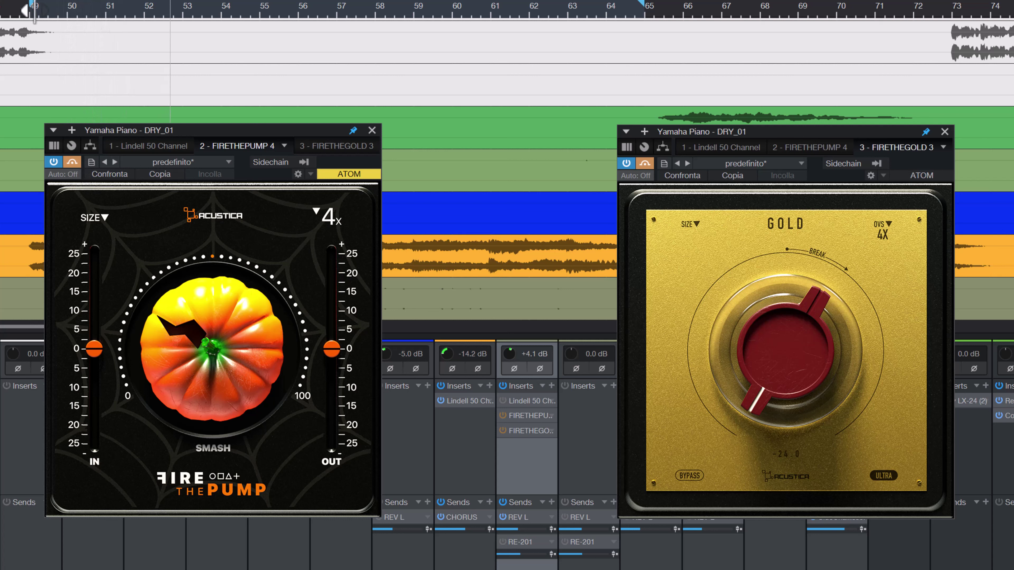
mouse_move(32, 11)
left_mouse_down()
mouse_move(116, 25)
mouse_move(337, 27)
left_mouse_up()
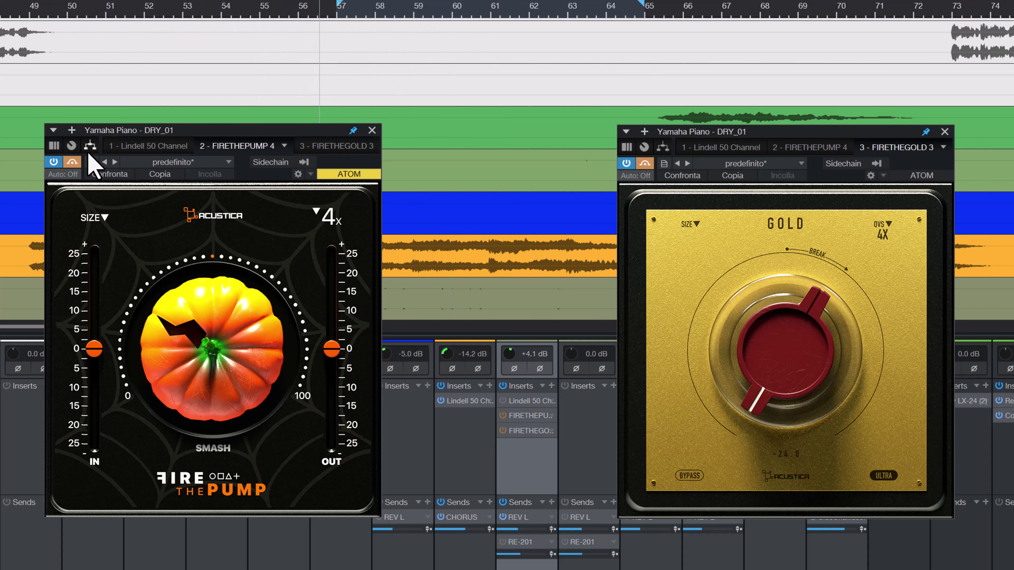
left_click(72, 162)
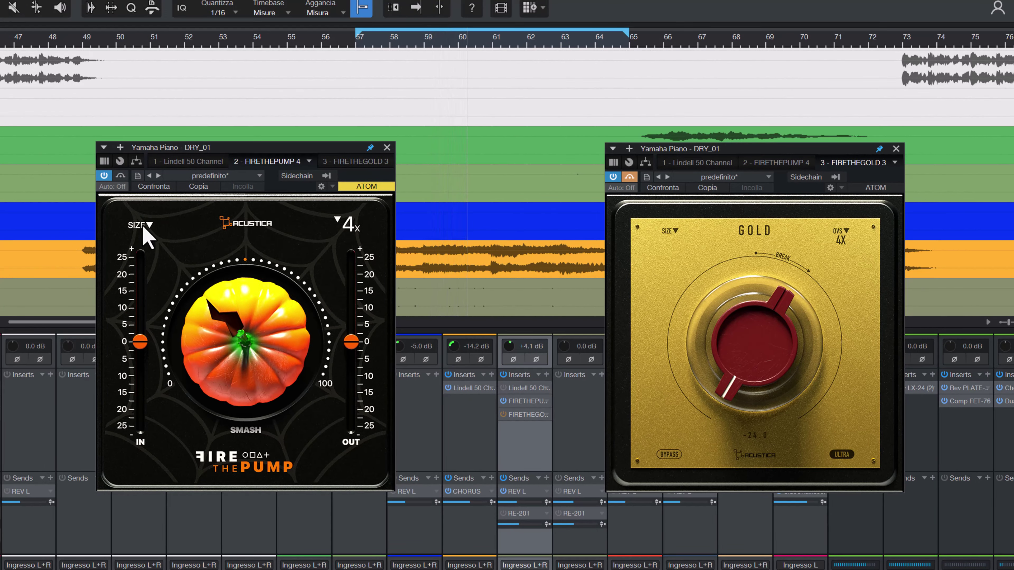
left_click(121, 176)
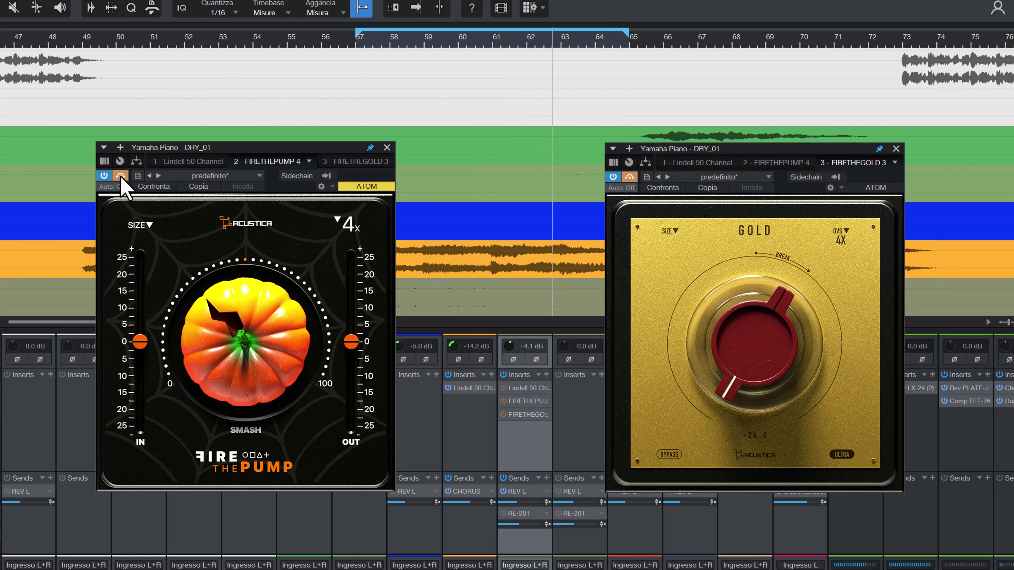
left_click(121, 176)
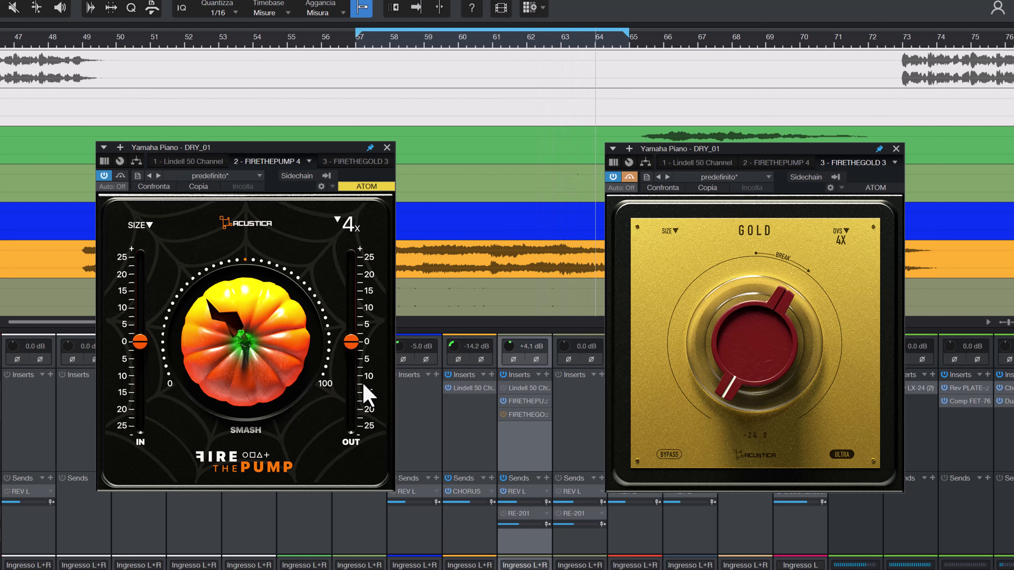
Lower FIRETHEPUMP's output to about -5 and compare it bypassed and on with the piano.
left_click_drag(357, 355, 357, 362)
left_click_drag(352, 360, 351, 362)
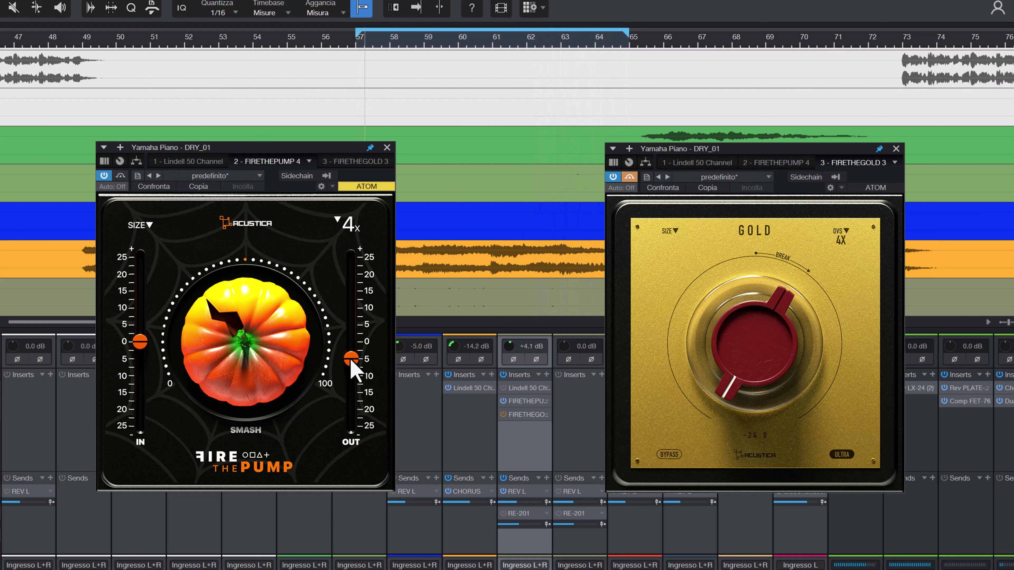
left_click(120, 176)
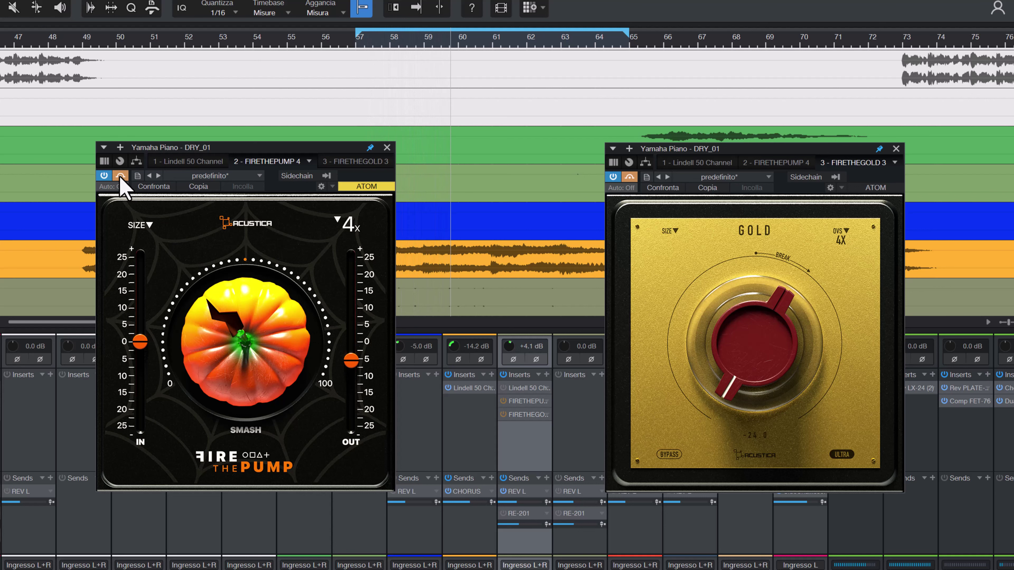
left_click(120, 177)
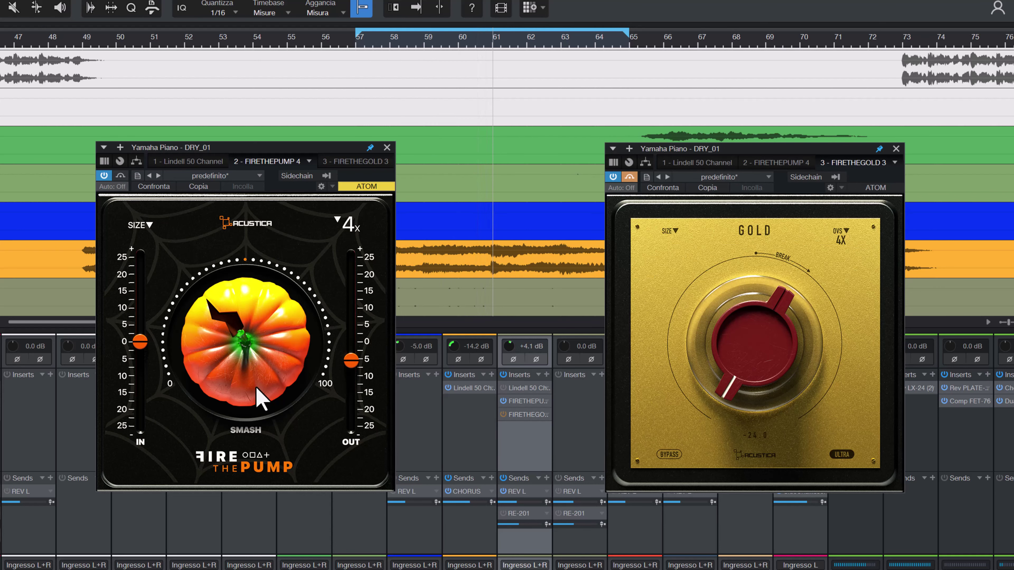
Raise SMASH to about 50 with the output at about -7.5, and toggle FIRETHEPUMP's bypass to compare, leaving it bypassed.
left_click_drag(258, 386, 257, 370)
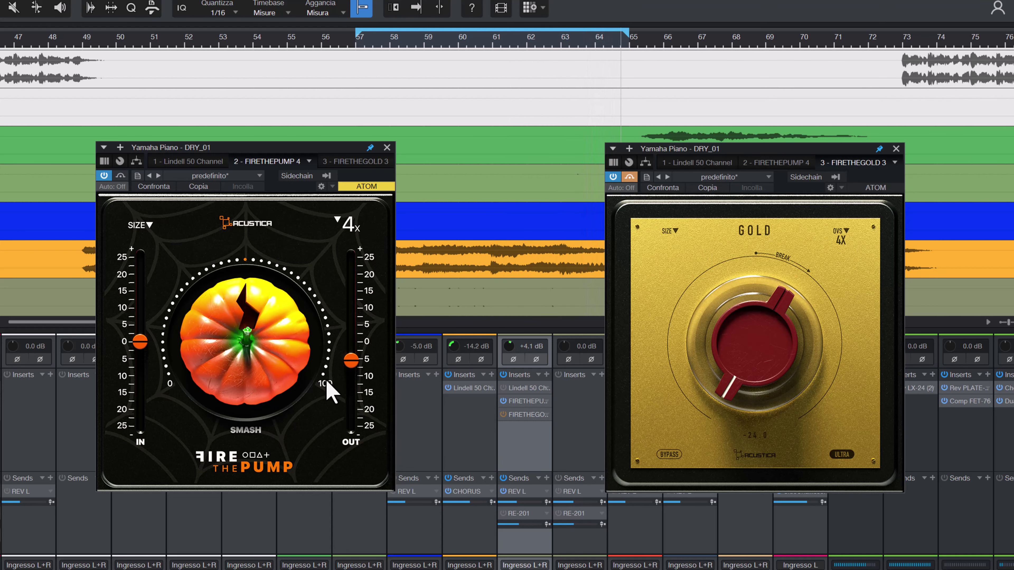
left_click_drag(353, 362, 354, 371)
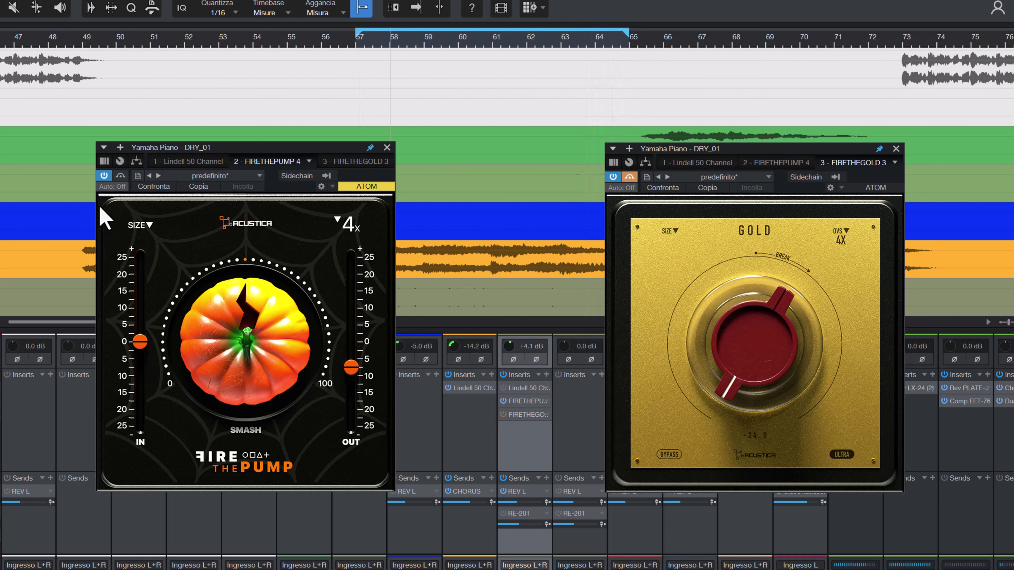
left_click(120, 176)
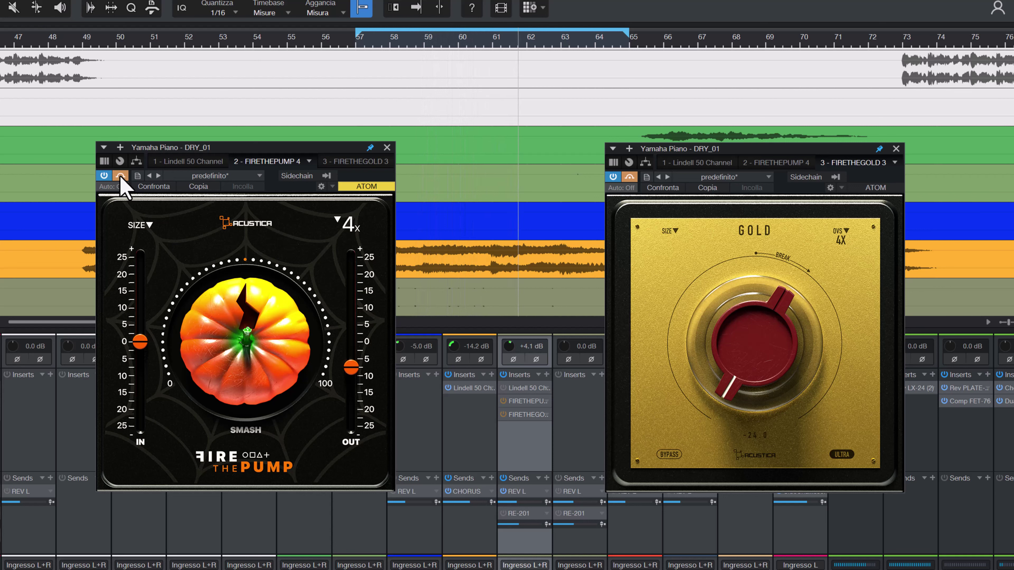
left_click(120, 177)
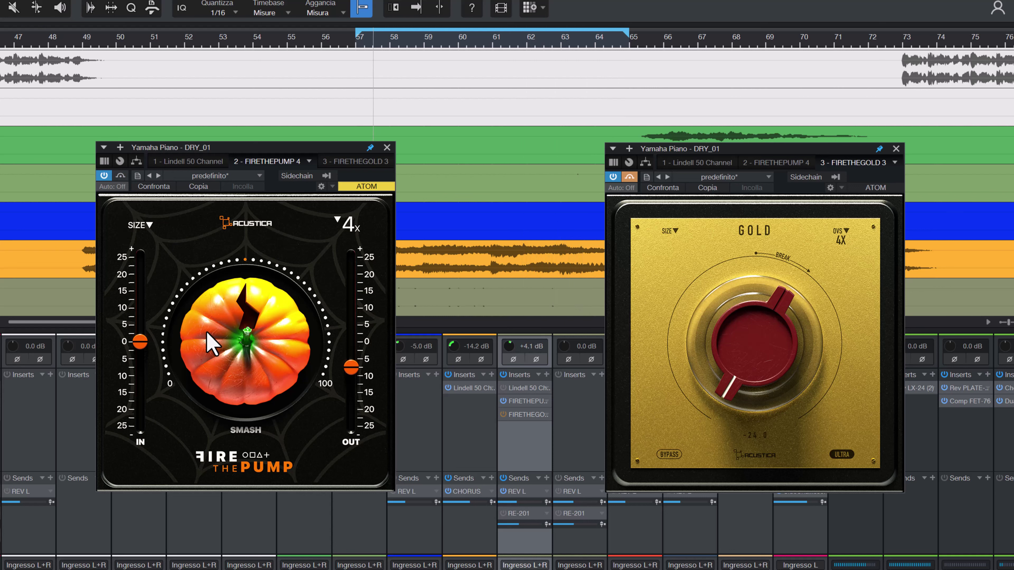
left_click(120, 177)
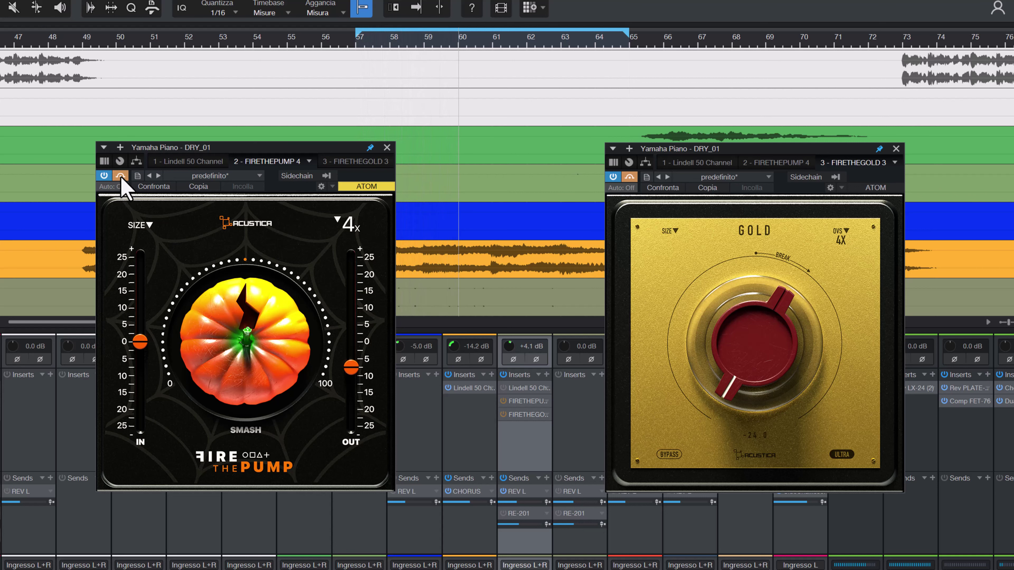
Compare FIRETHEPUMP bypassed and on with the piano, and raise SMASH to about 60.
left_click(120, 176)
left_click(120, 177)
left_click(120, 176)
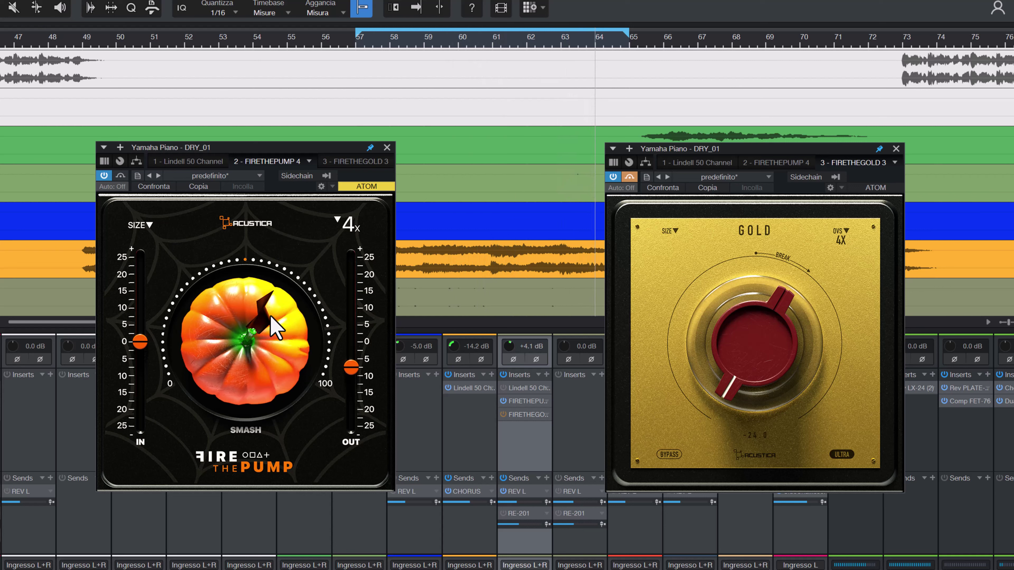
Lower FIRETHEPUMP's output to about -10 and compare the plug-in bypassed and on.
left_click_drag(339, 362, 338, 365)
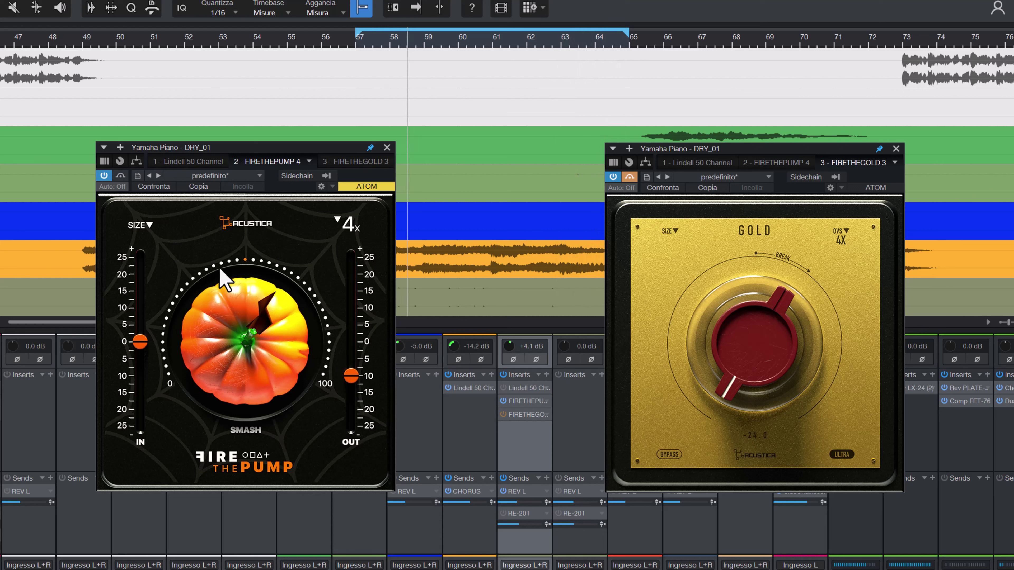
left_click(121, 176)
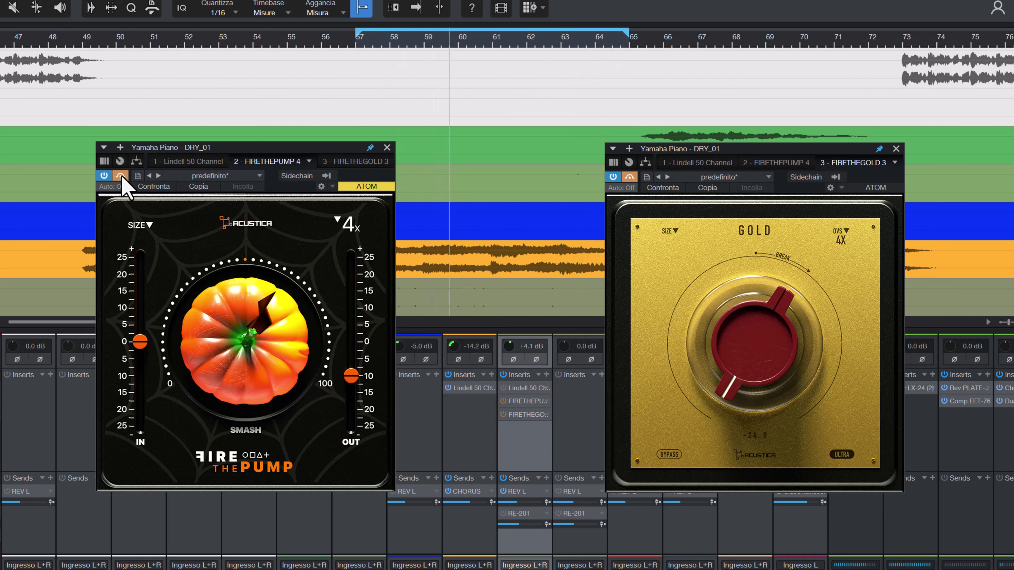
left_click(121, 176)
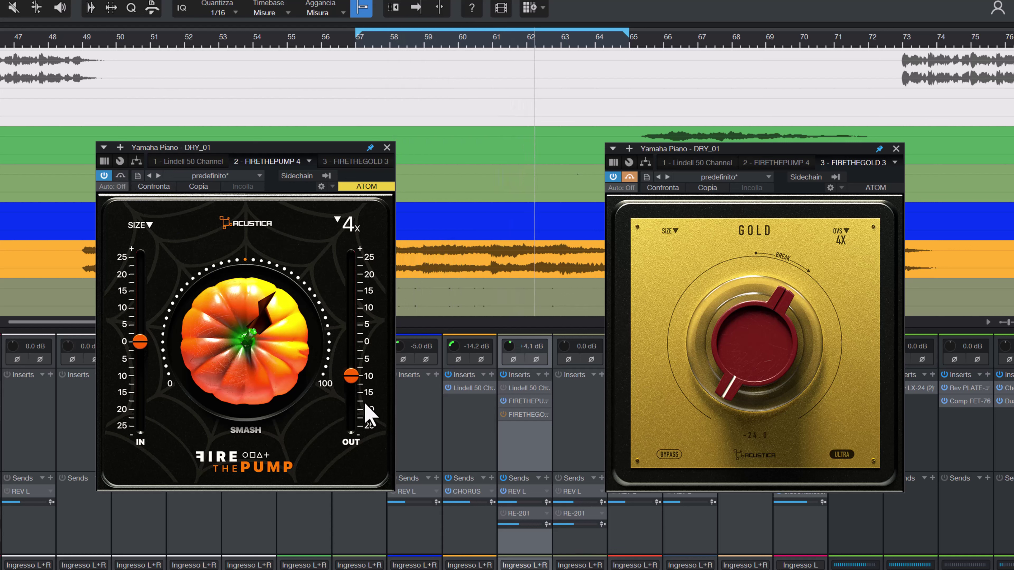
Adjust FIRETHEPUMP's output to about -7.5 with the piano in the full mix, and solo the Yamaha Piano channel.
left_click_drag(352, 379, 350, 378)
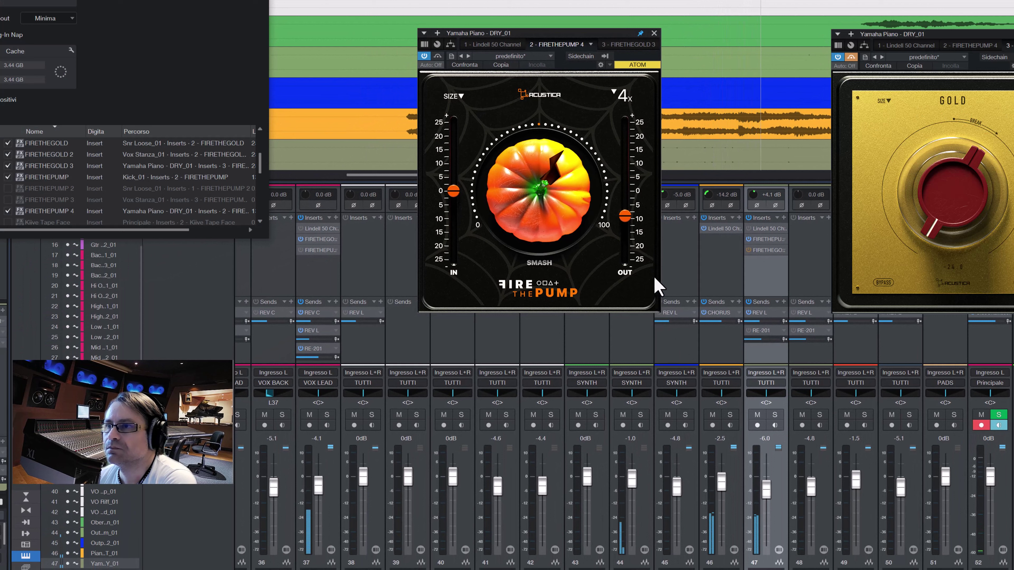
left_click_drag(625, 220, 625, 221)
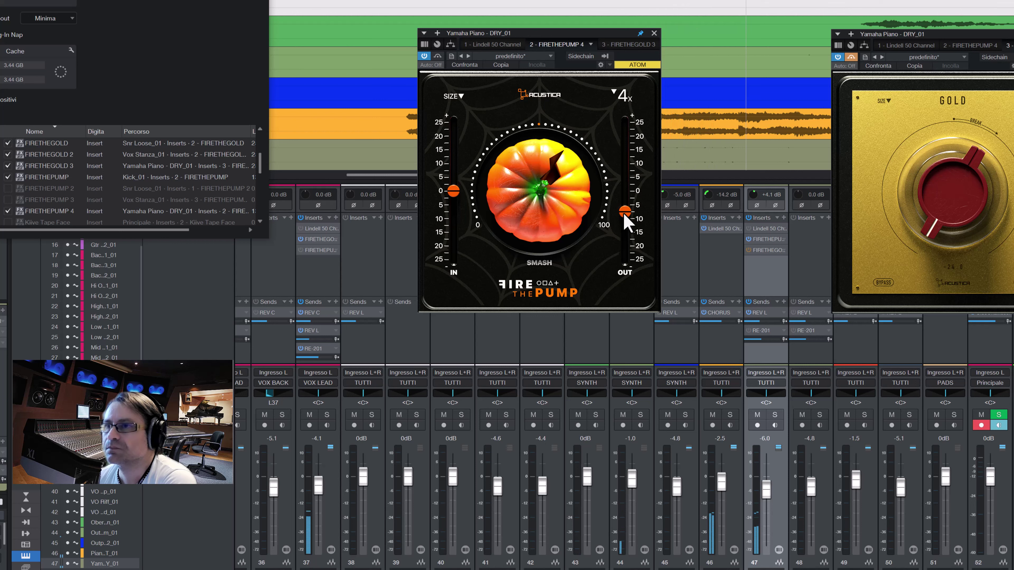
left_click(776, 415)
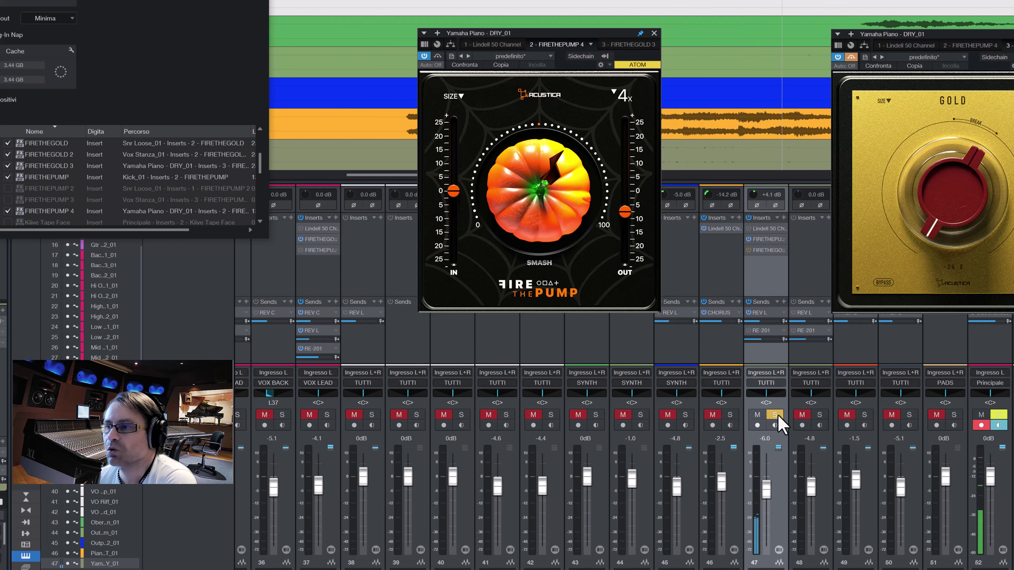
Bypass FIRETHEPUMP, activate FIRETHEGOLD with ULTRA on, and set its threshold to about 14.4 dB.
left_click(438, 56)
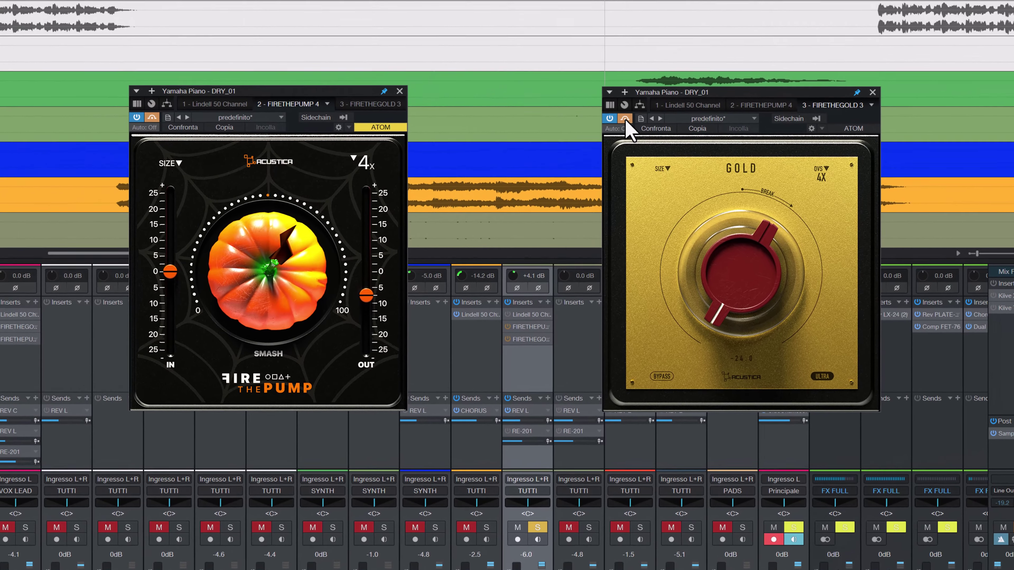
left_click(850, 56)
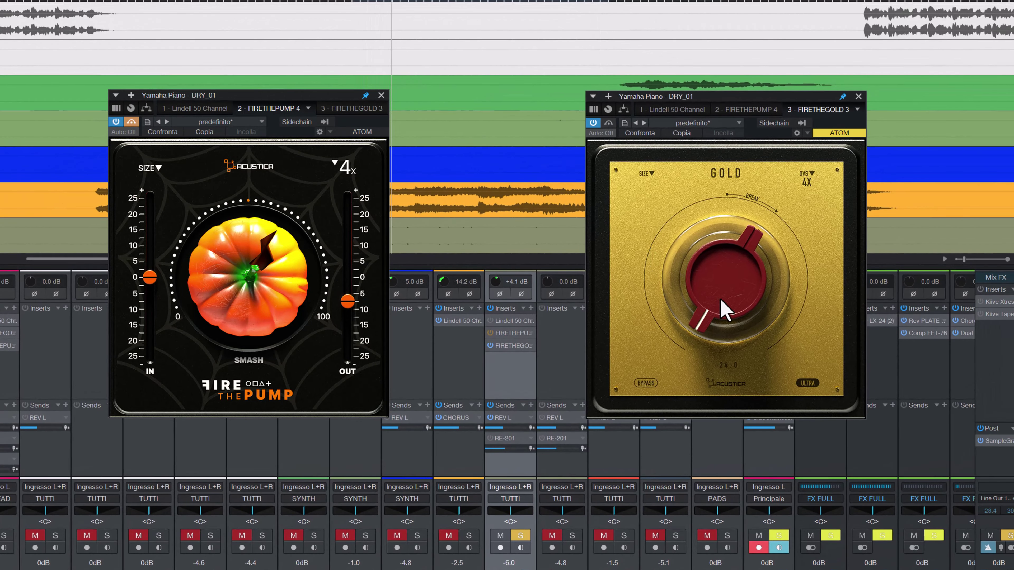
left_click(807, 383)
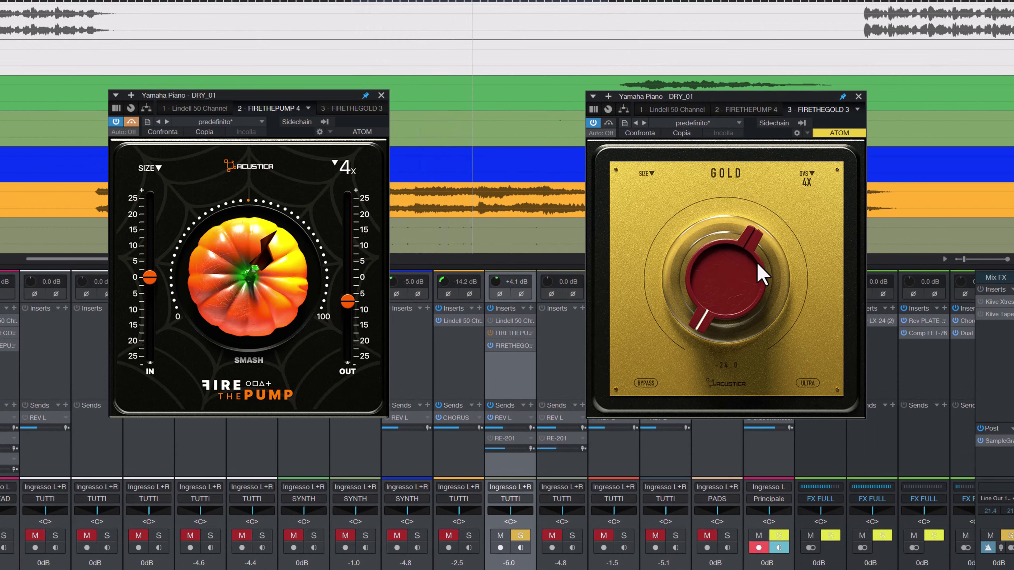
left_click_drag(736, 310, 748, 216)
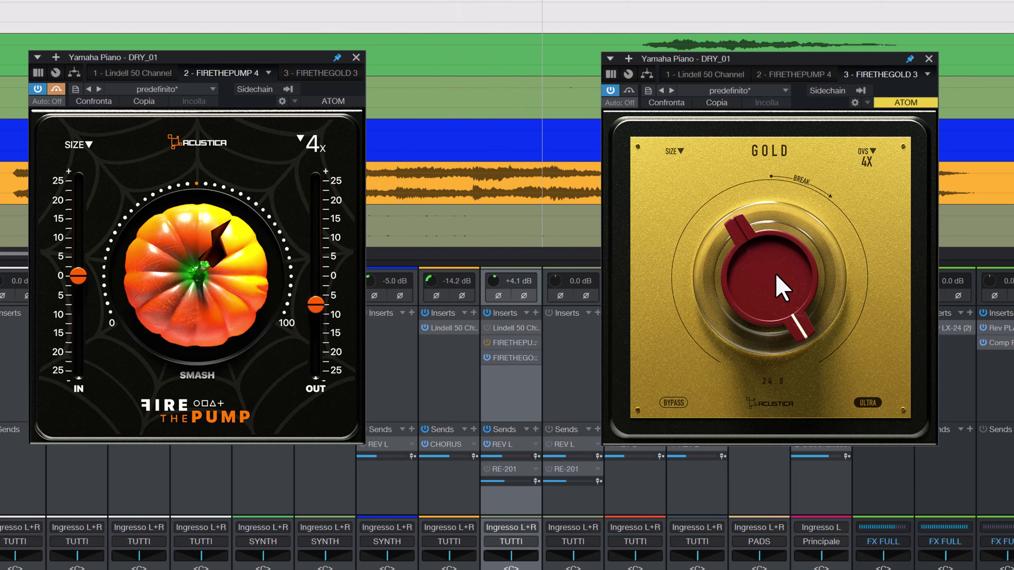
mouse_move(781, 288)
left_mouse_down()
mouse_move(783, 298)
mouse_move(777, 283)
left_mouse_up()
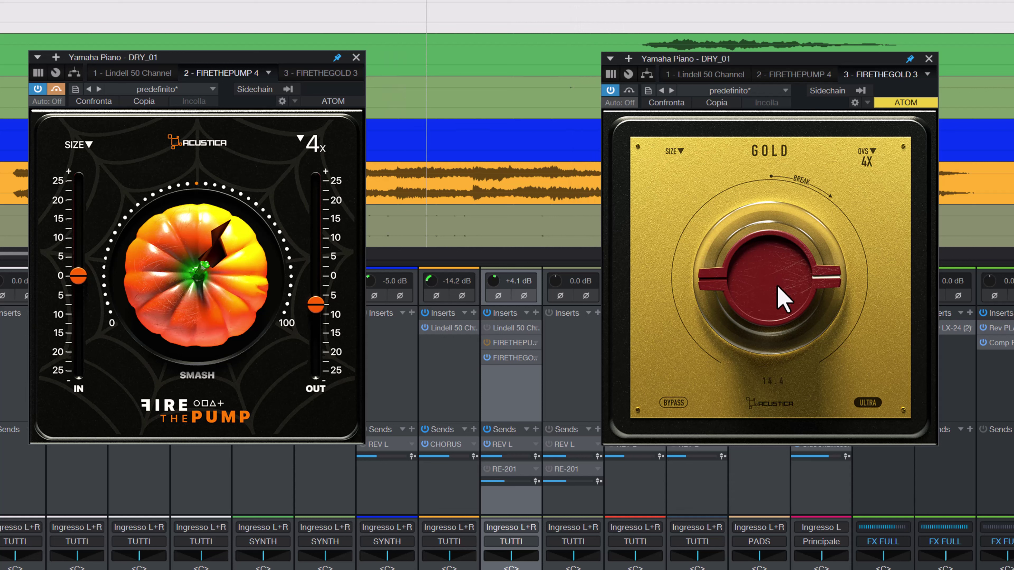
Compare FIRETHEGOLD bypassed and on, and listen to the piano soloed and in the full mix.
left_click(629, 91)
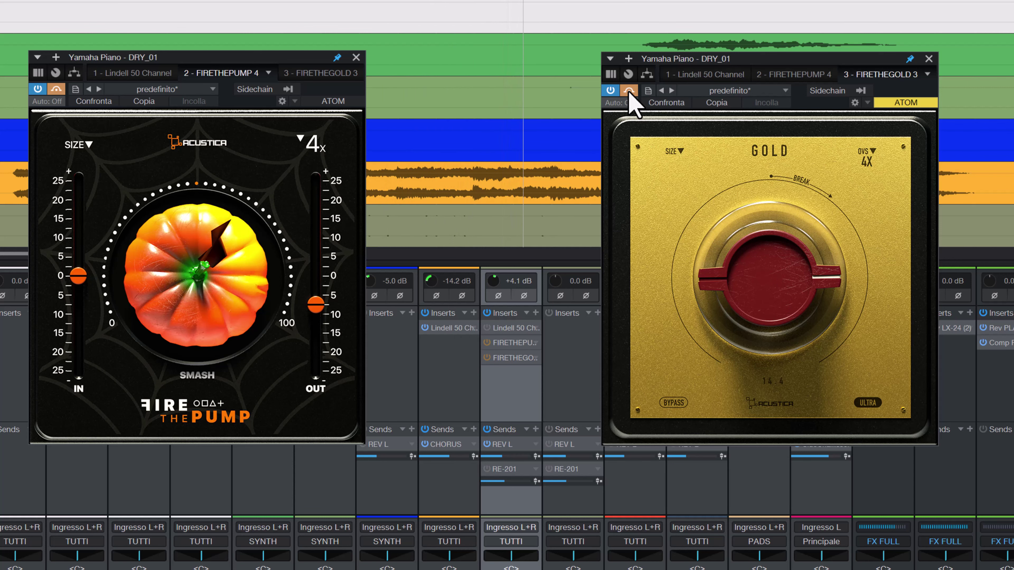
left_click(629, 92)
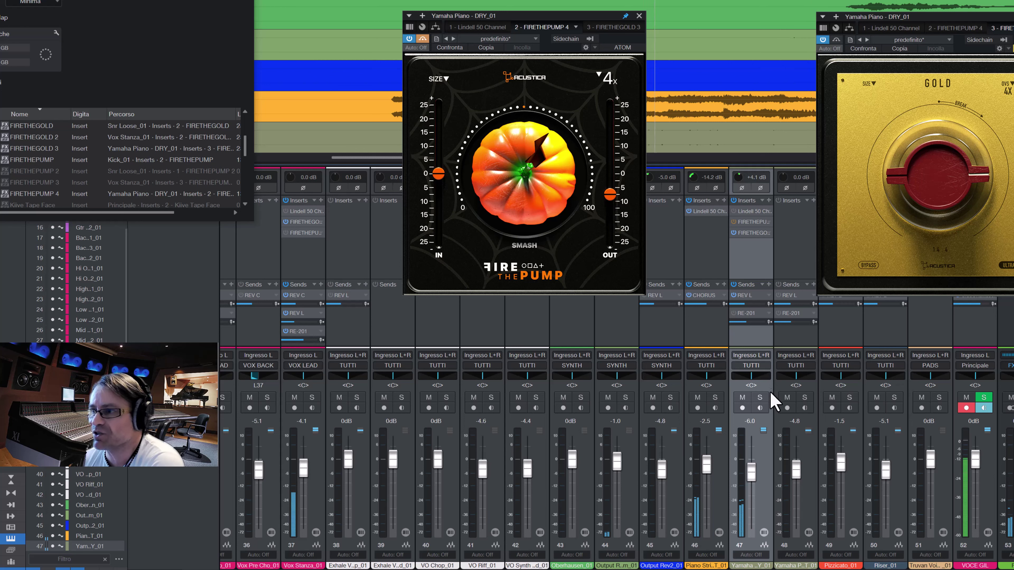
left_click(760, 398)
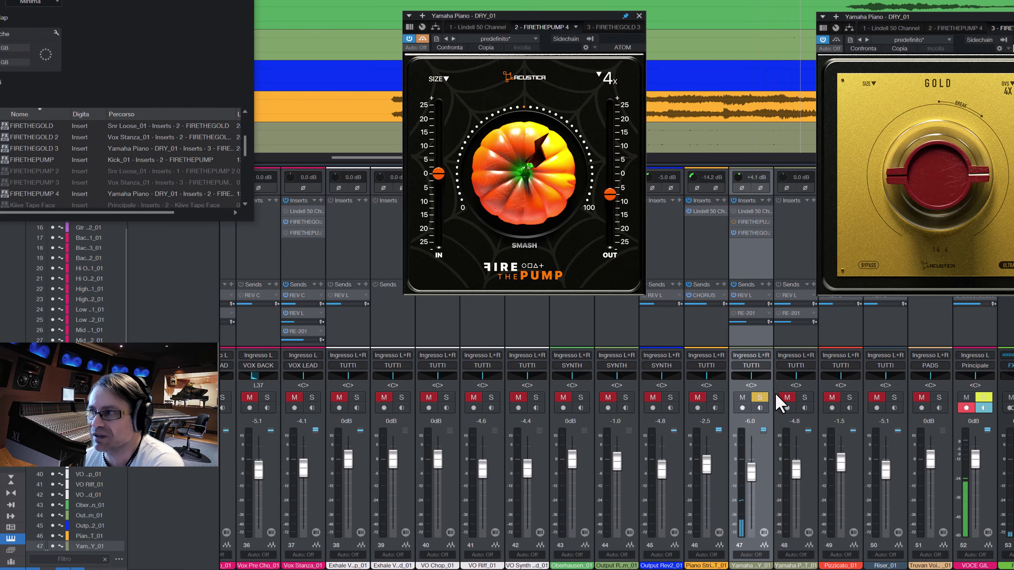
left_click(759, 398)
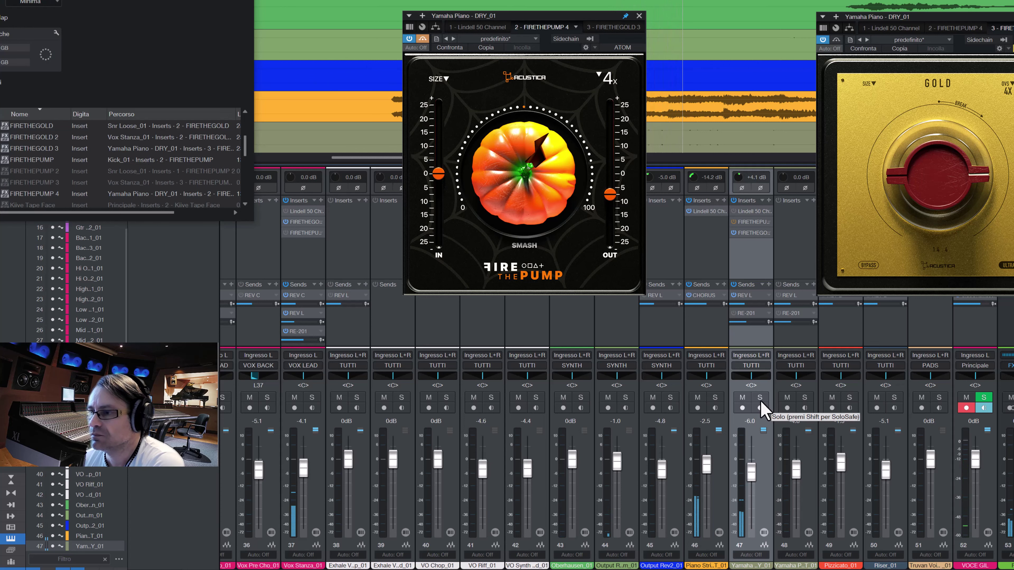
Activate FIRETHEPUMP on the piano in place of FIRETHEGOLD, switch FIRETHEGOLD off, and close both plug-in windows.
left_click(836, 40)
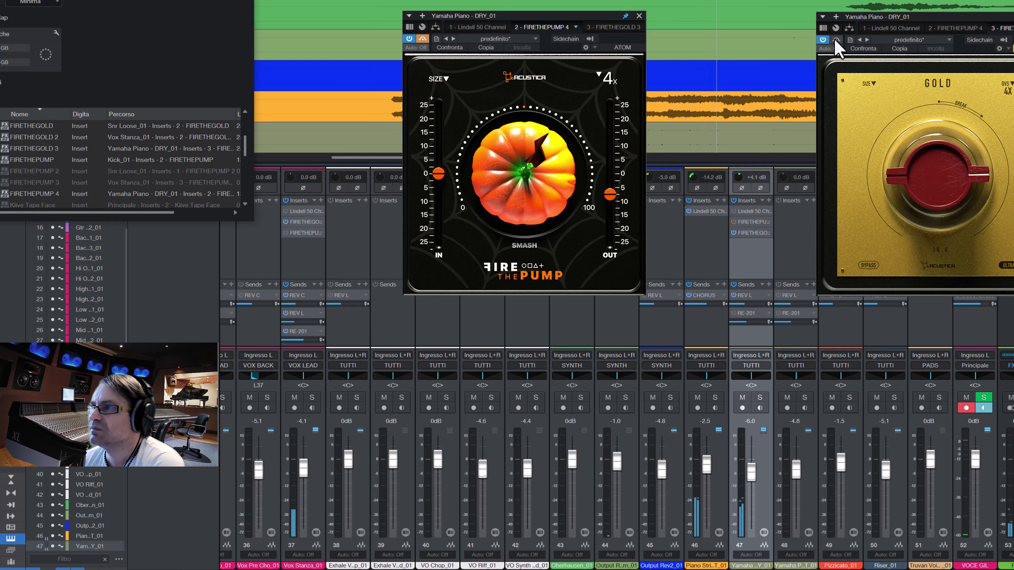
left_click(422, 39)
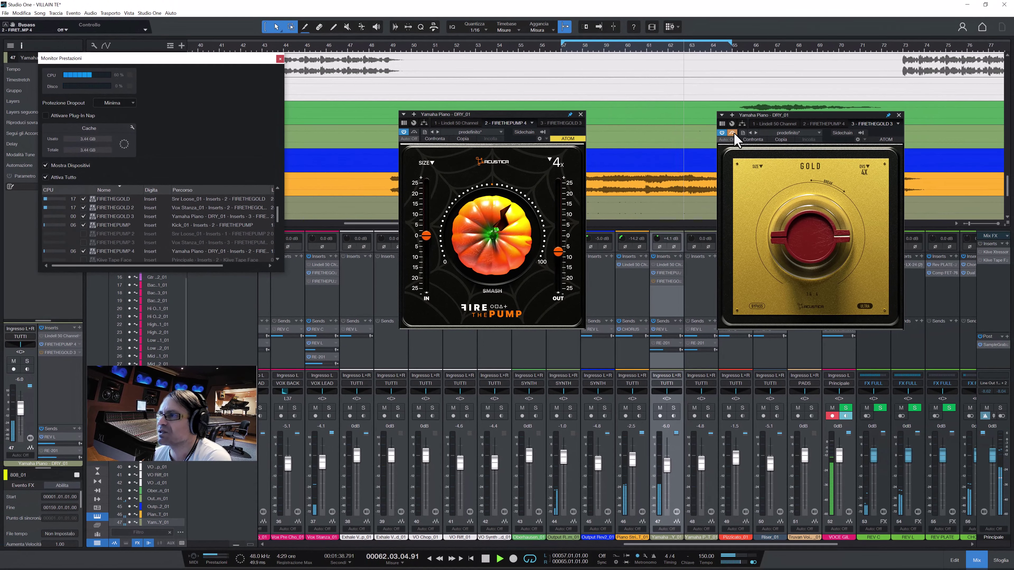
left_click(811, 53)
left_click(722, 133)
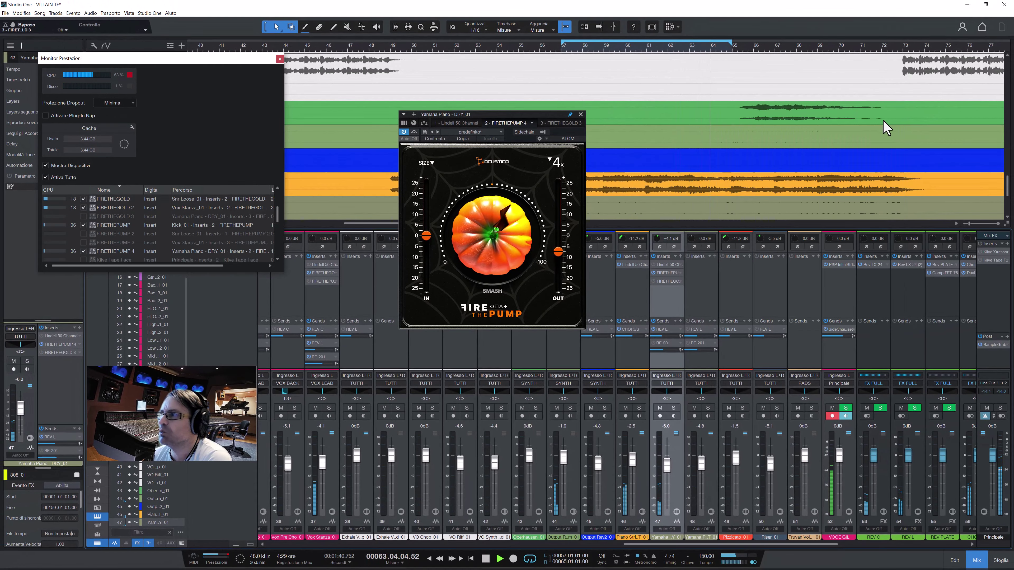
left_click(898, 115)
left_click(580, 115)
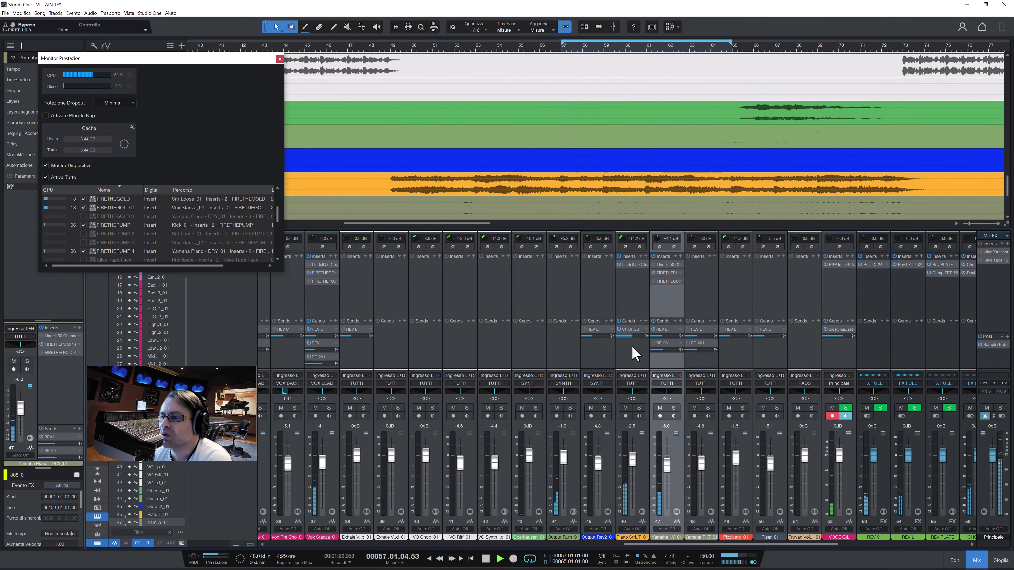
Solo the Piano Strings channel and copy FIRETHEPUMP to its inserts from the Yamaha Piano channel.
left_click(641, 475)
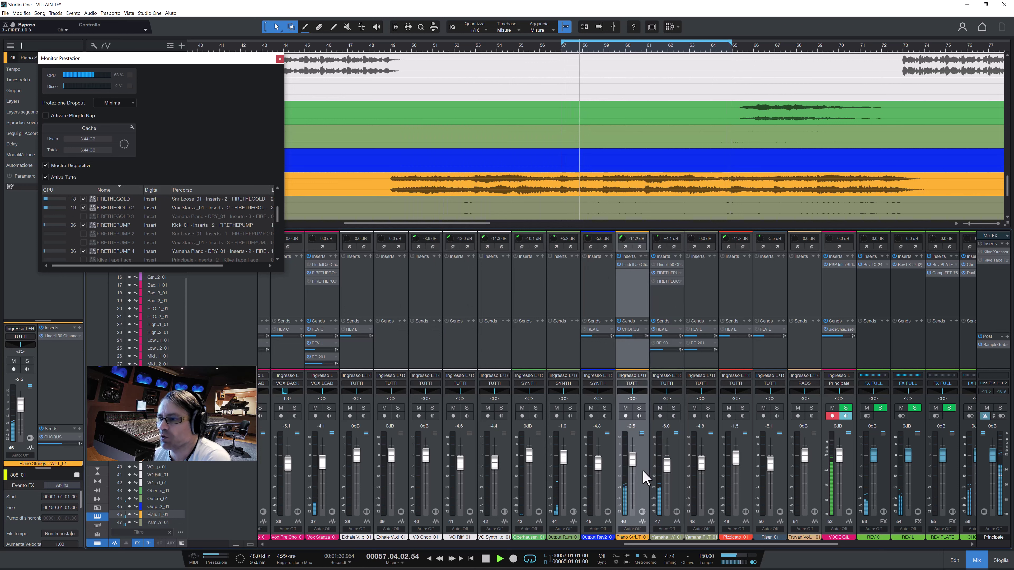
left_click(638, 408)
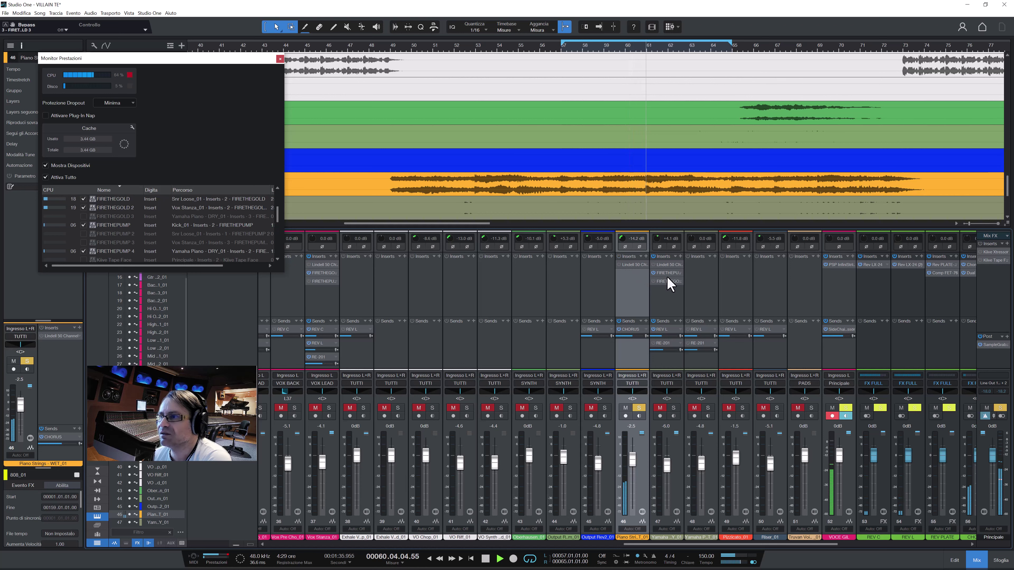
left_click_drag(670, 280, 633, 275)
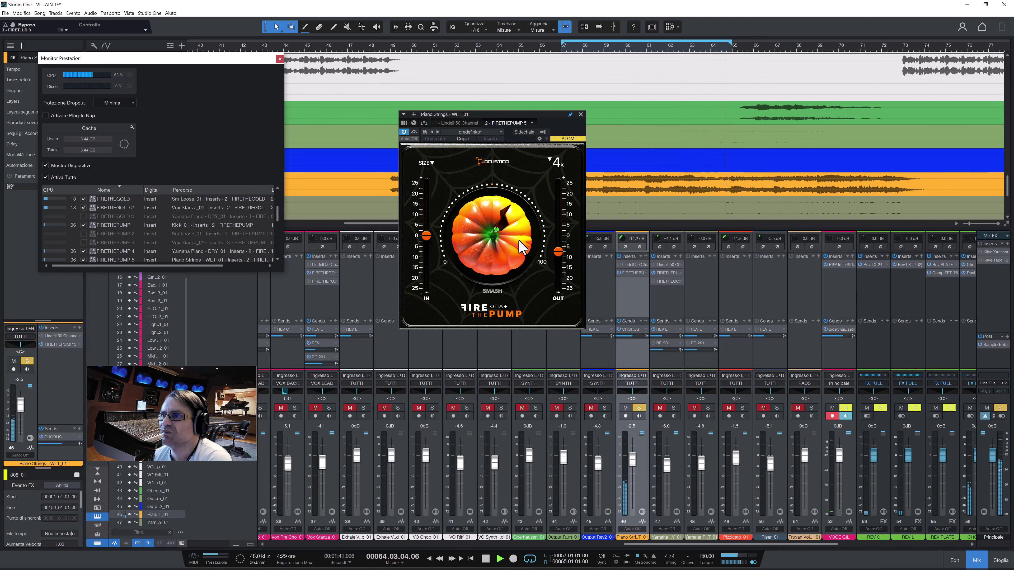
Set the output and SMASH of the Piano Strings FIRETHEPUMP to 0, and bypass the plug-in.
double_click(559, 253)
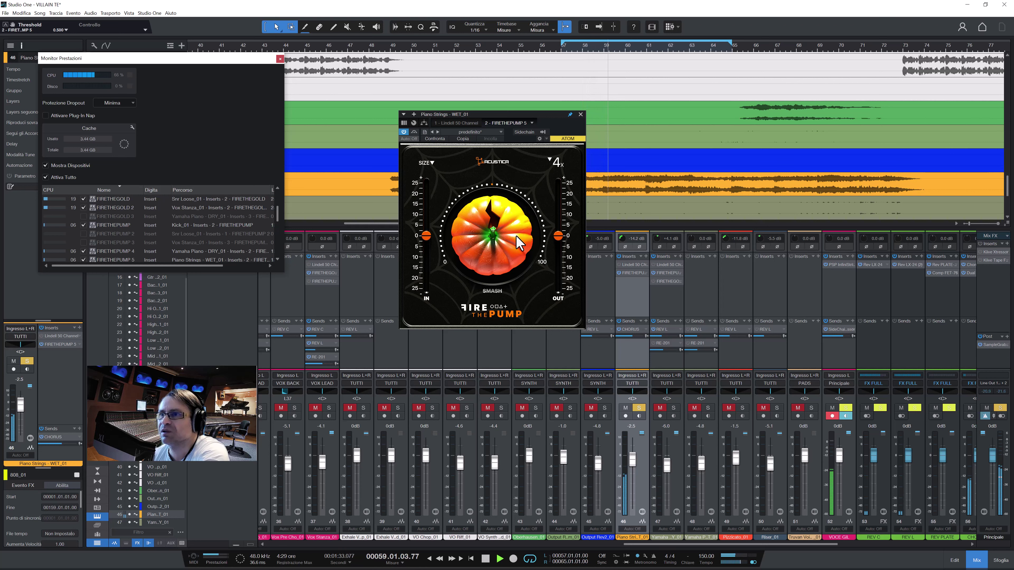
left_click_drag(518, 243, 506, 295)
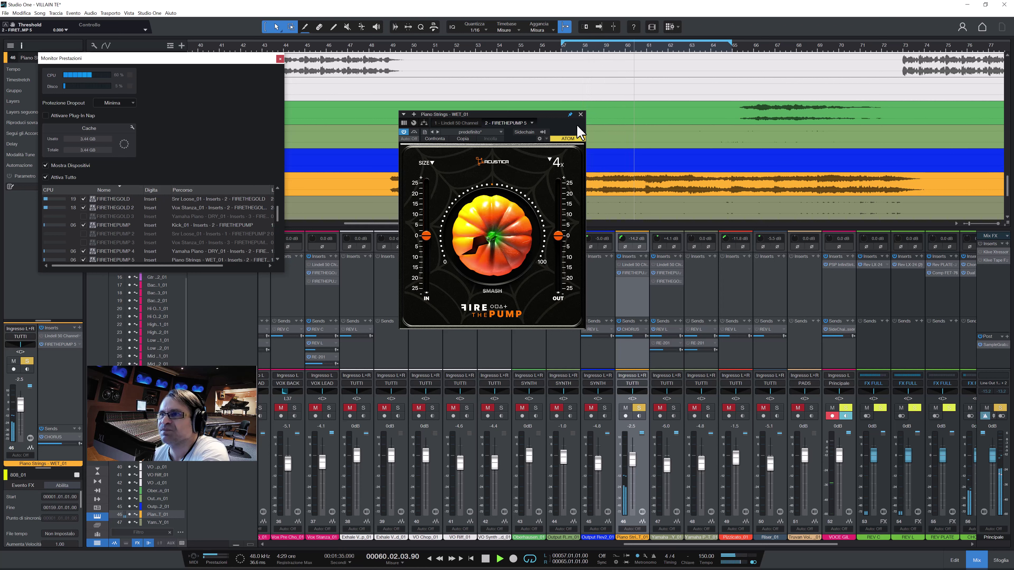
left_click(414, 132)
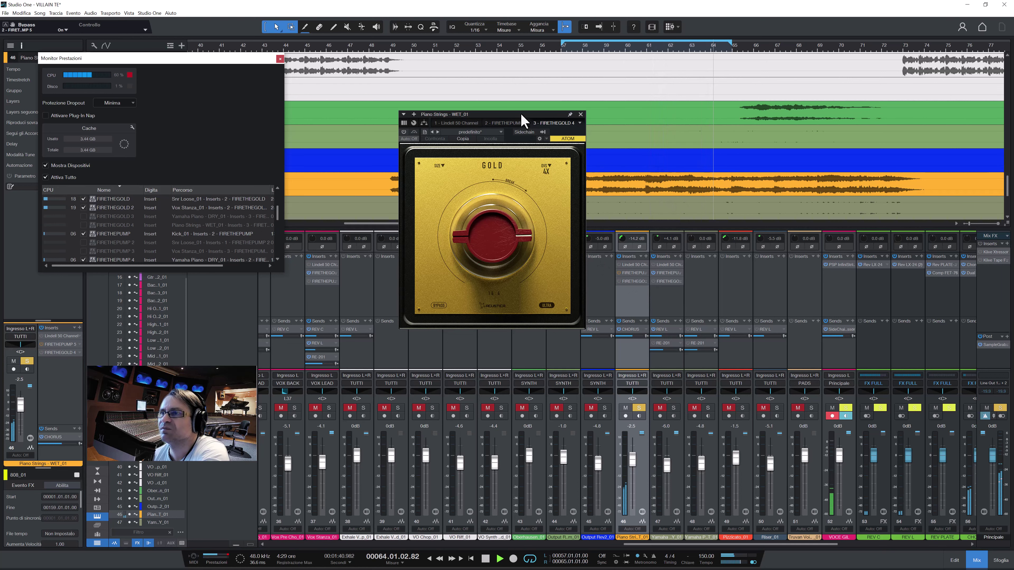
Place the Piano Strings FIRETHEGOLD beside FIRETHEPUMP, set its threshold to about -18.2 dB, and switch it on bypassed.
left_click_drag(558, 122, 822, 122)
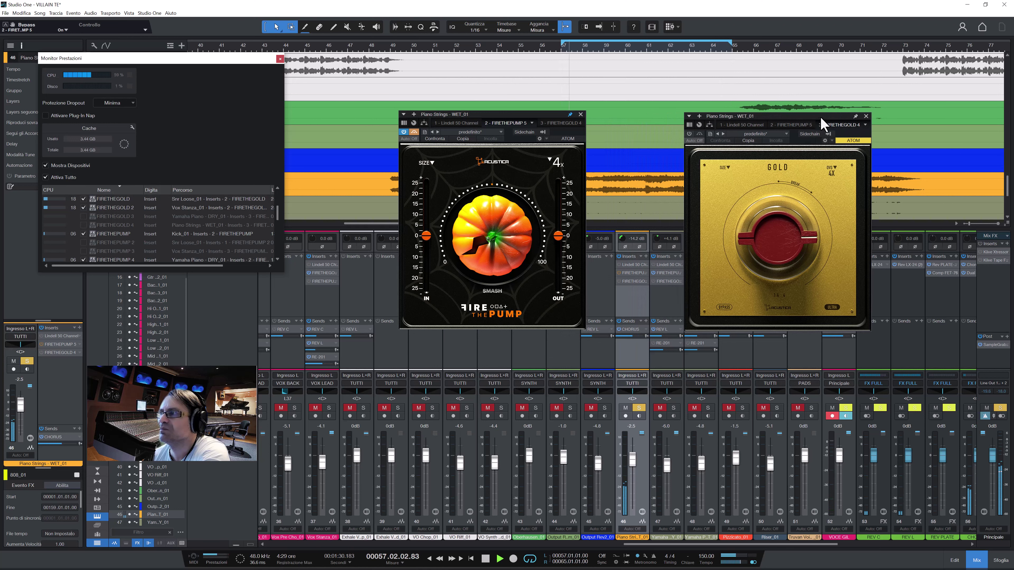
left_click_drag(776, 260, 786, 275)
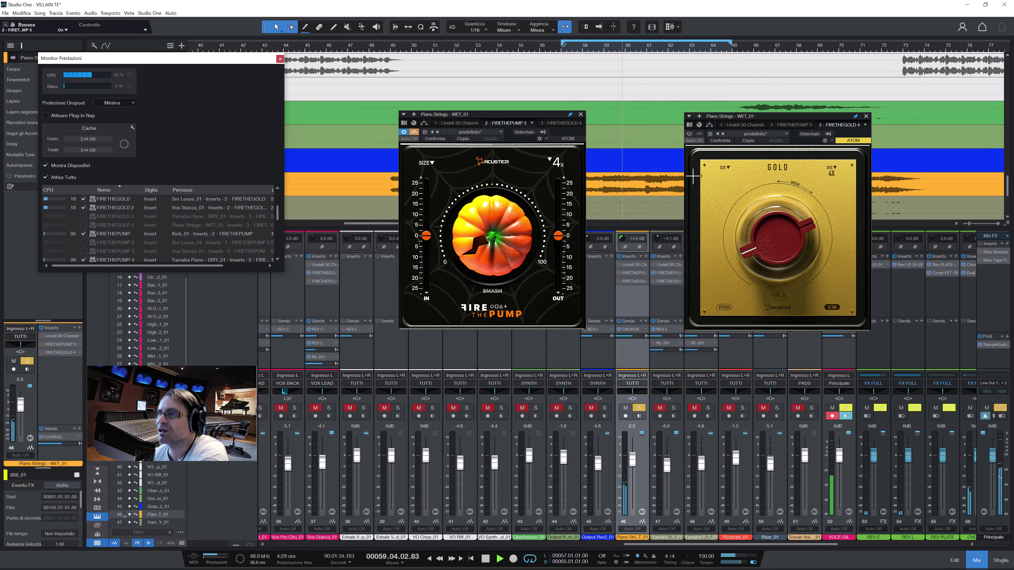
left_click(688, 134)
left_click(699, 134)
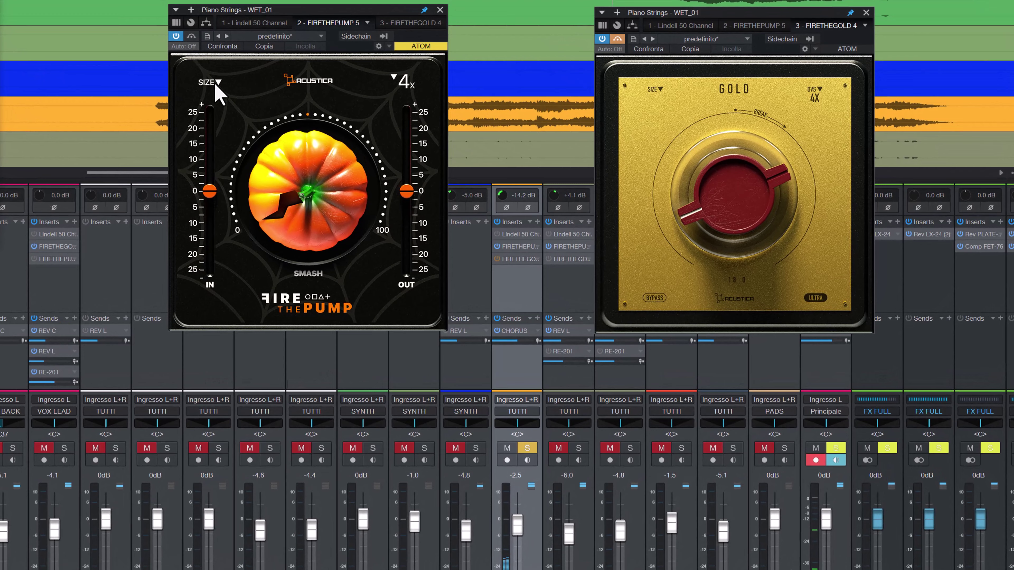
Raise SMASH on the Piano Strings FIRETHEPUMP to about 50 and lower its output to about -8.
left_click(496, 267)
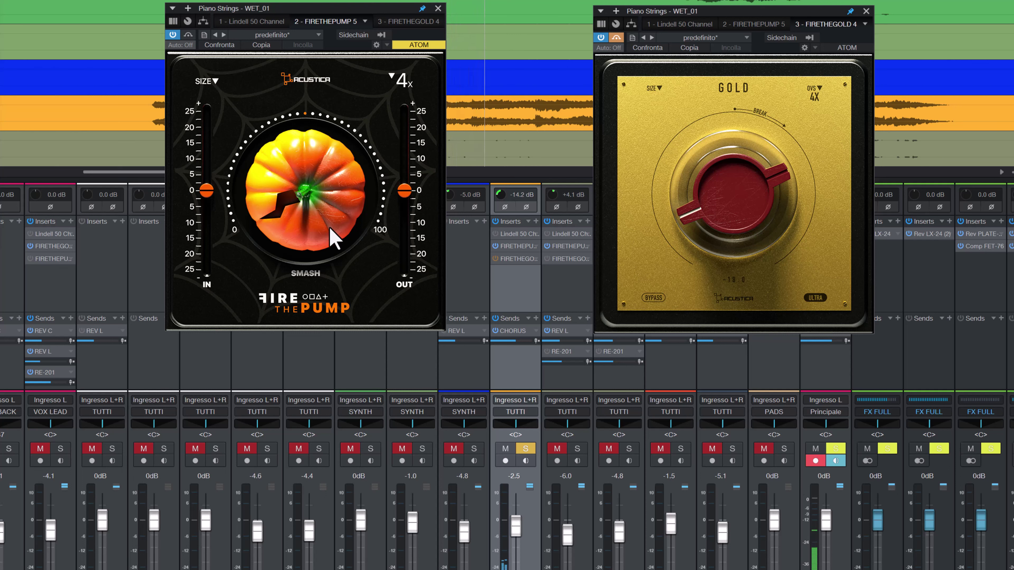
left_click_drag(333, 240, 328, 186)
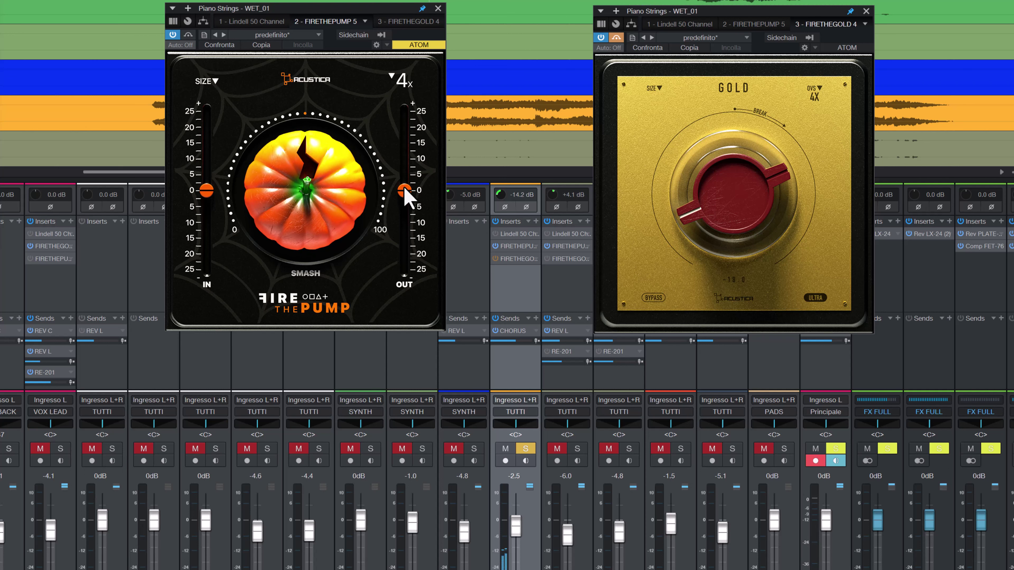
left_click_drag(404, 190, 402, 216)
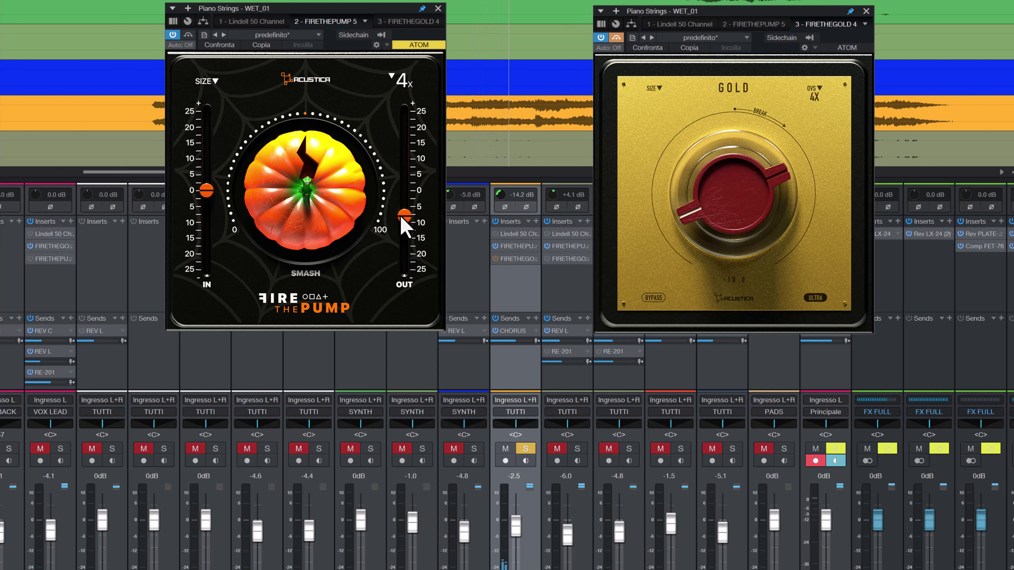
Compare FIRETHEPUMP bypassed and on with the soloed Piano Strings, and raise SMASH to about 60.
left_click(188, 35)
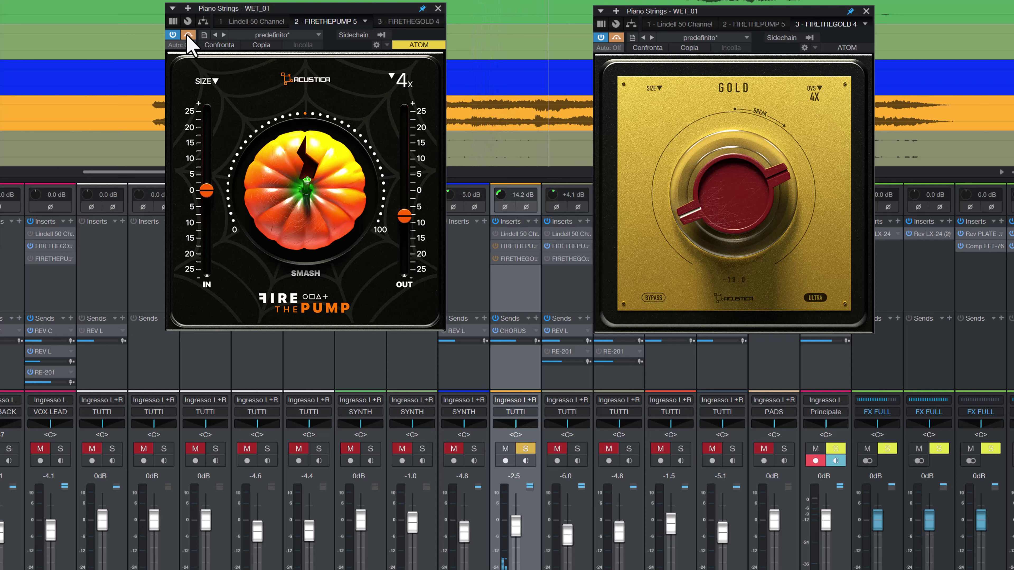
left_click(188, 34)
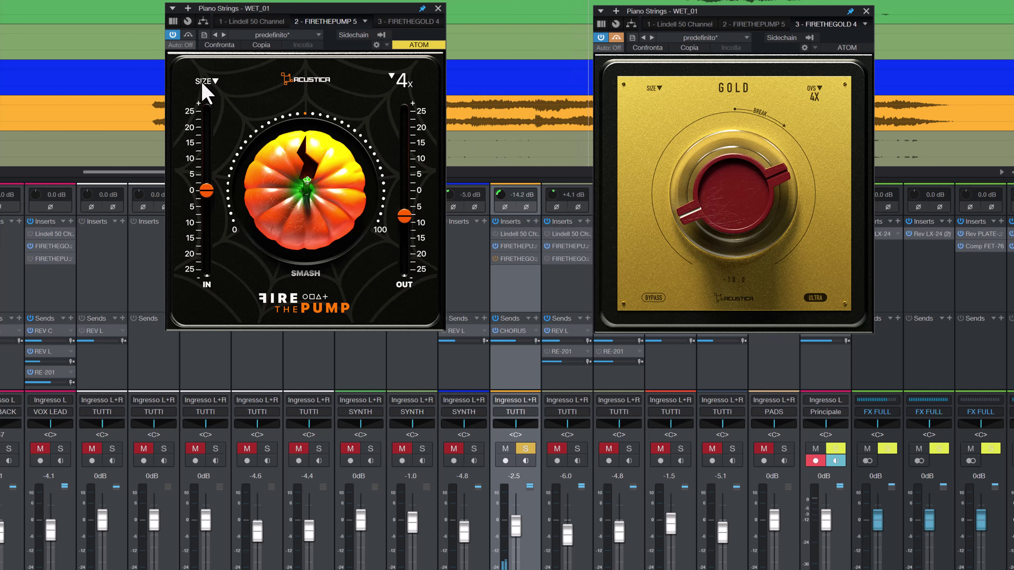
left_click_drag(259, 204, 259, 193)
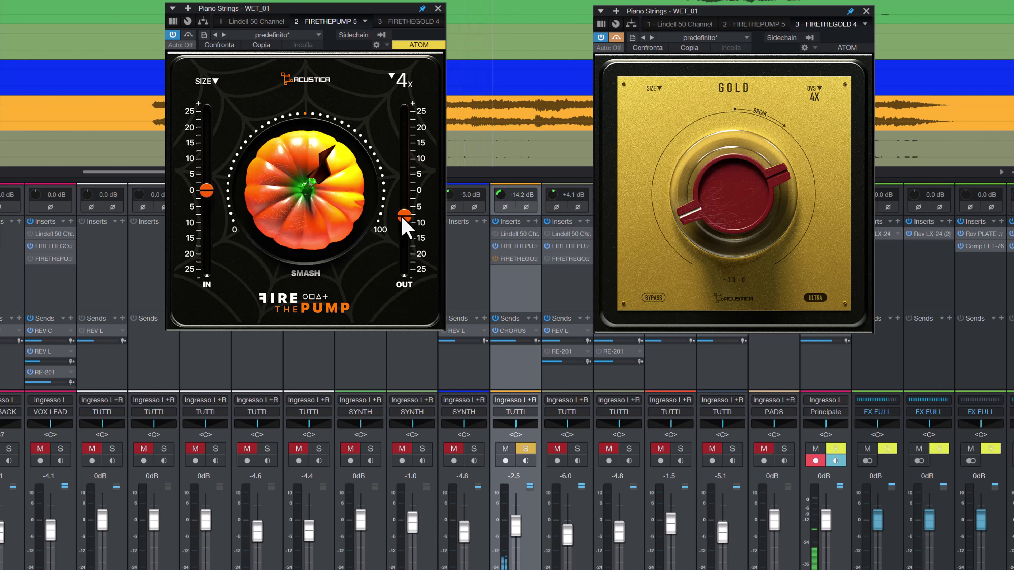
Raise SMASH on the Piano Strings FIRETHEPUMP to about 70 and lower its output to about -12.
left_click_drag(402, 220, 402, 223)
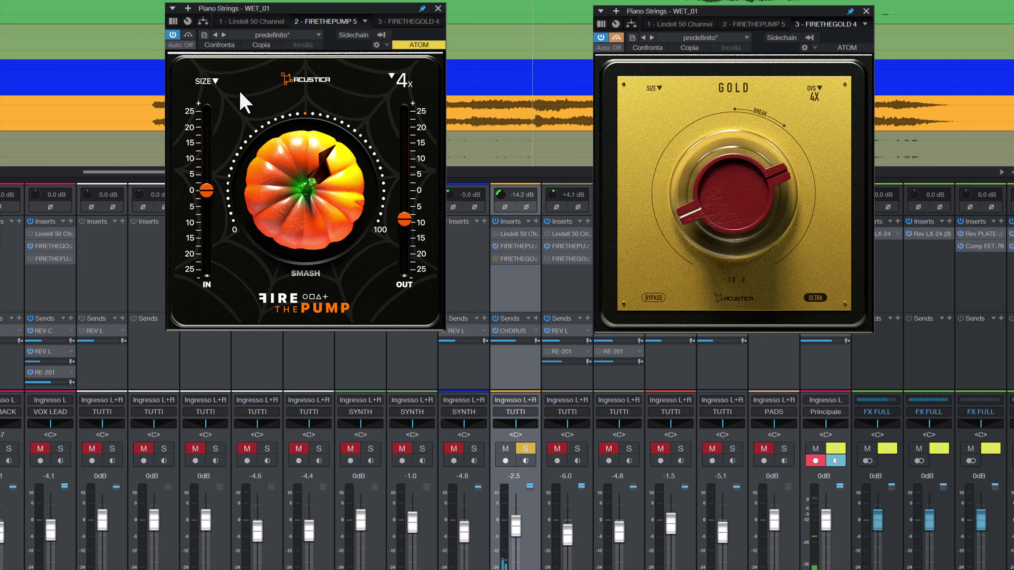
left_click(188, 34)
left_click_drag(251, 212, 251, 212)
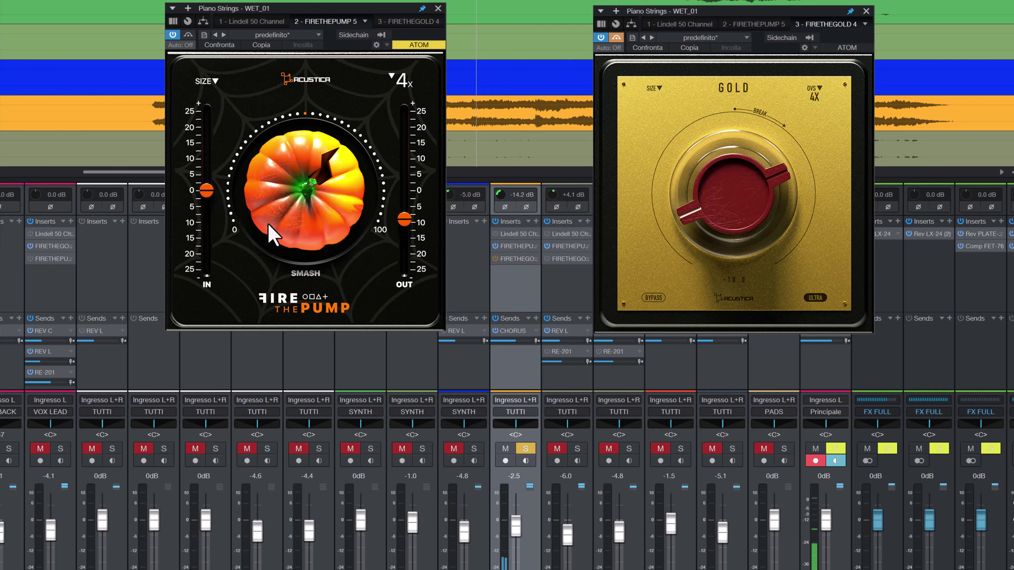
scroll(268, 224, "up", 1)
left_click_drag(268, 223, 268, 220)
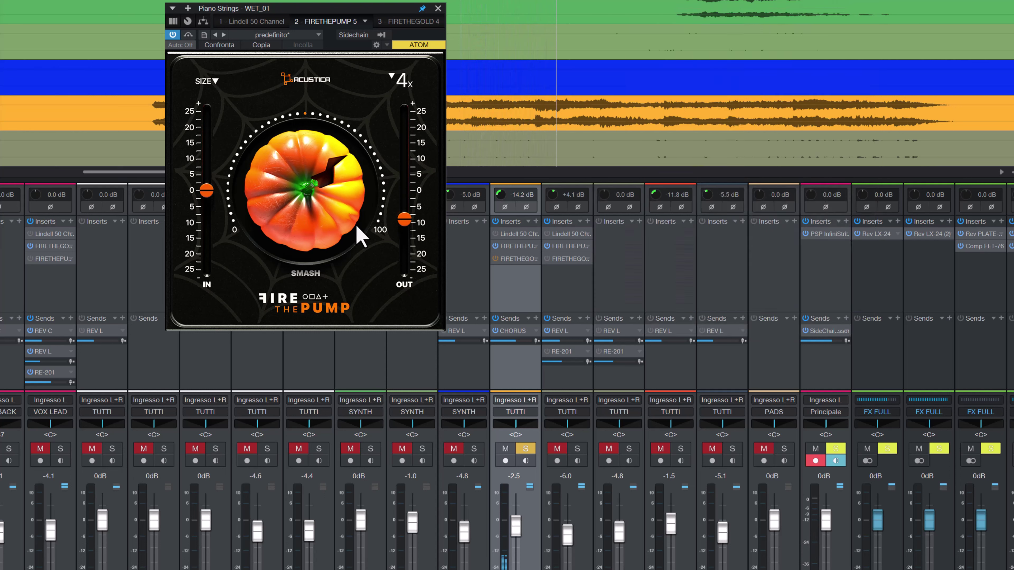
left_click_drag(401, 224, 401, 226)
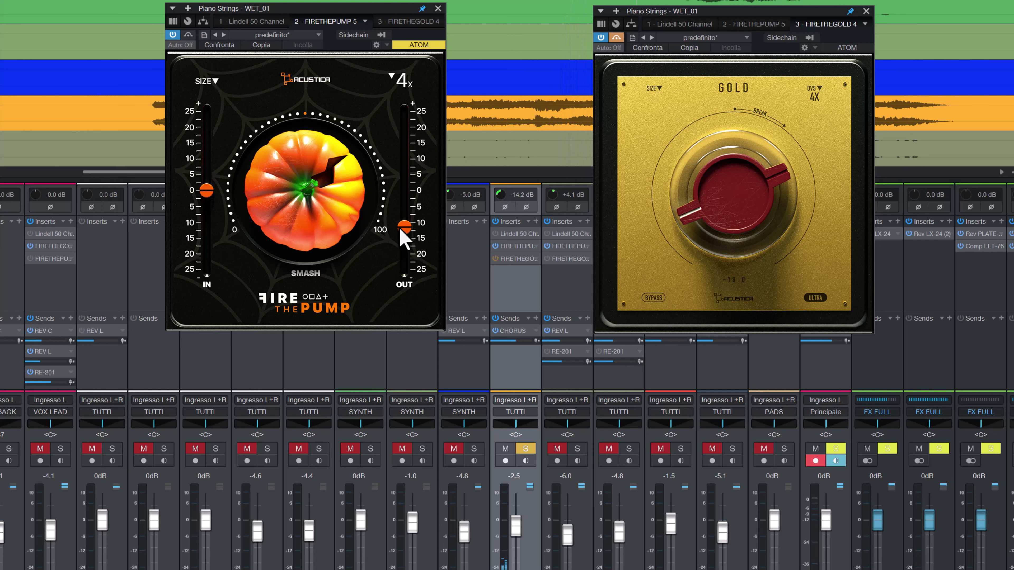
Compare the soloed Piano Strings with FIRETHEPUMP bypassed and on, and switch over to FIRETHEGOLD with FIRETHEPUMP bypassed.
left_click(188, 35)
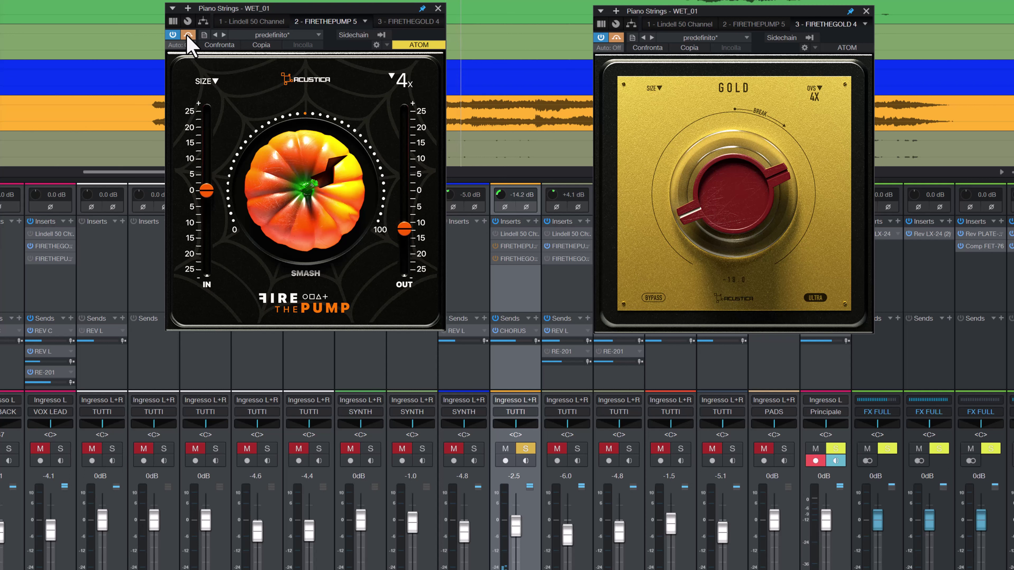
left_click(188, 35)
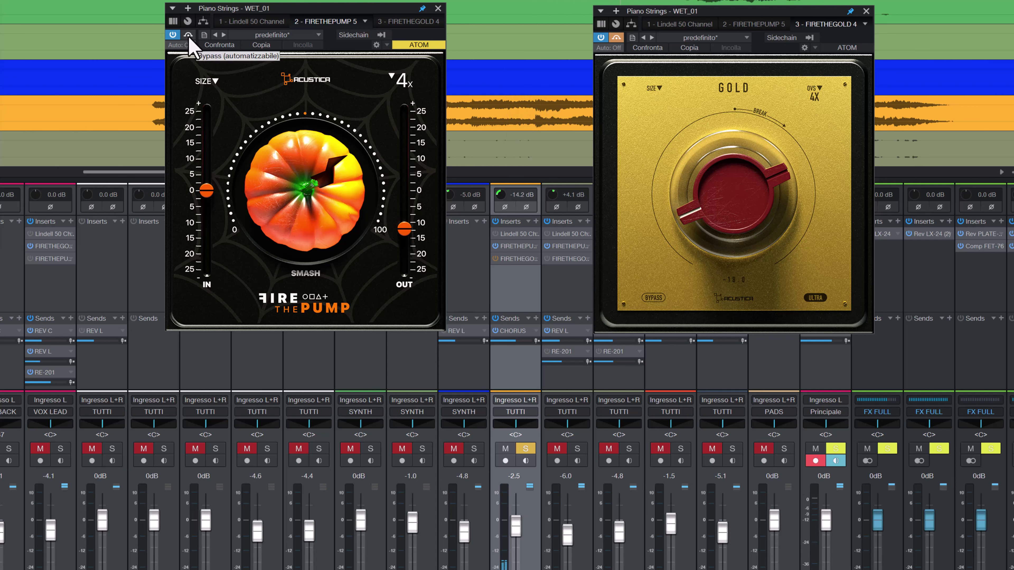
left_click(188, 36)
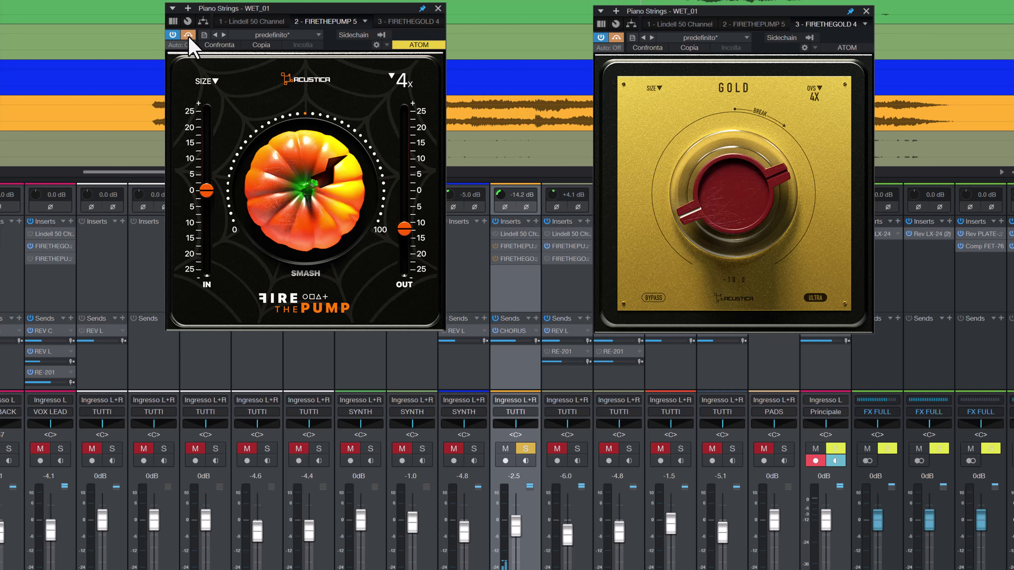
left_click(617, 37)
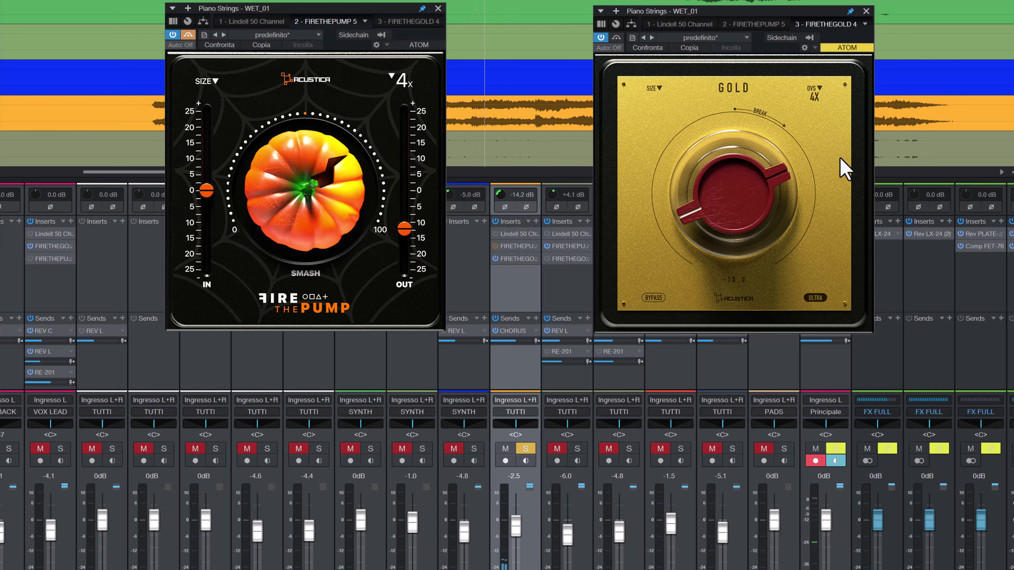
Try higher settings on the Piano Strings FIRETHEGOLD, from 24.0 down to about 17.8.
left_click_drag(738, 217, 732, 164)
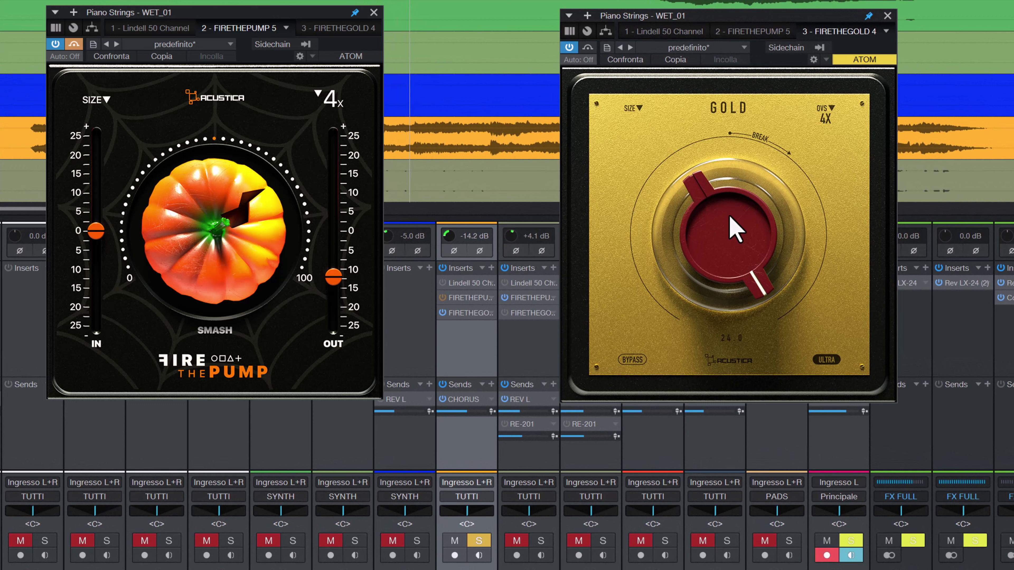
left_click_drag(734, 228, 724, 216)
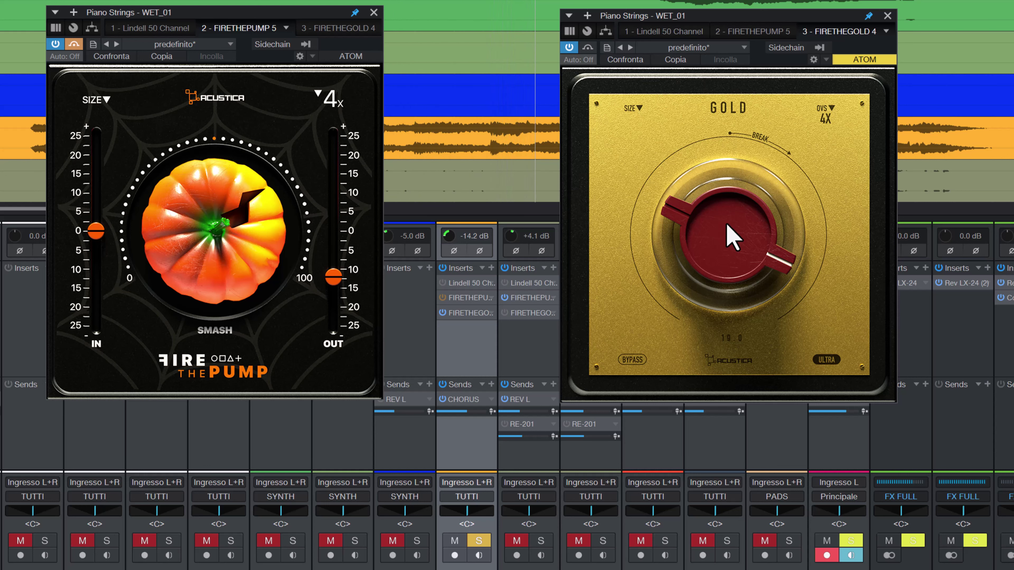
scroll(726, 225, "down", 1)
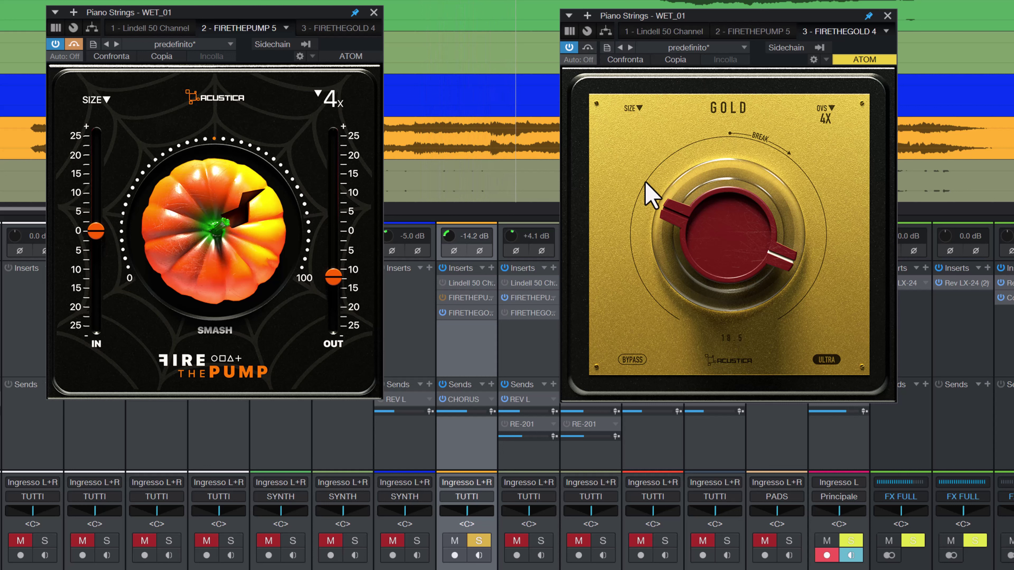
scroll(731, 244, "down", 2)
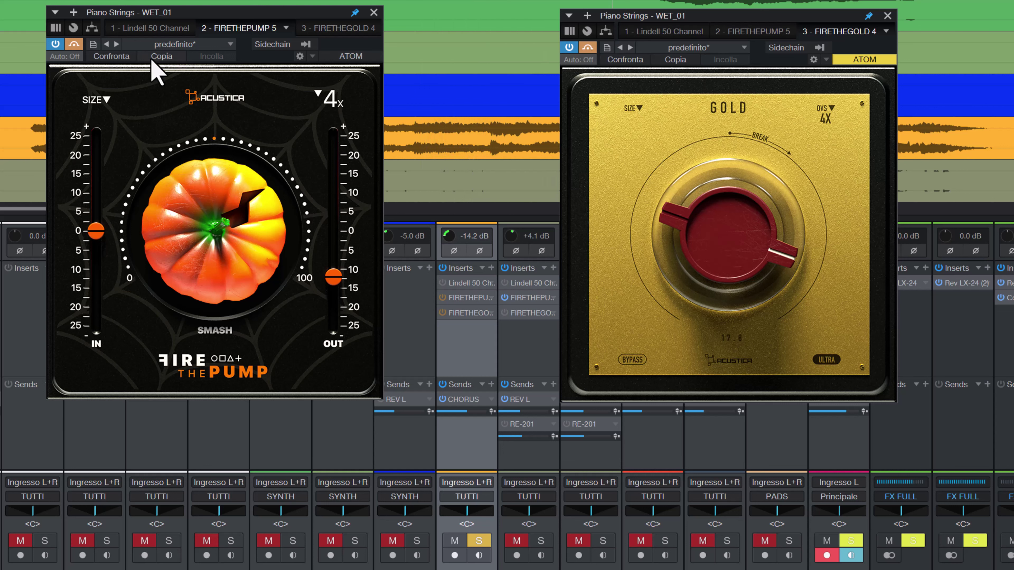
Switch Piano Strings from FIRETHEGOLD to FIRETHEPUMP with its output at about -12.5, close FIRETHEGOLD and unsolo the track.
left_click(74, 45)
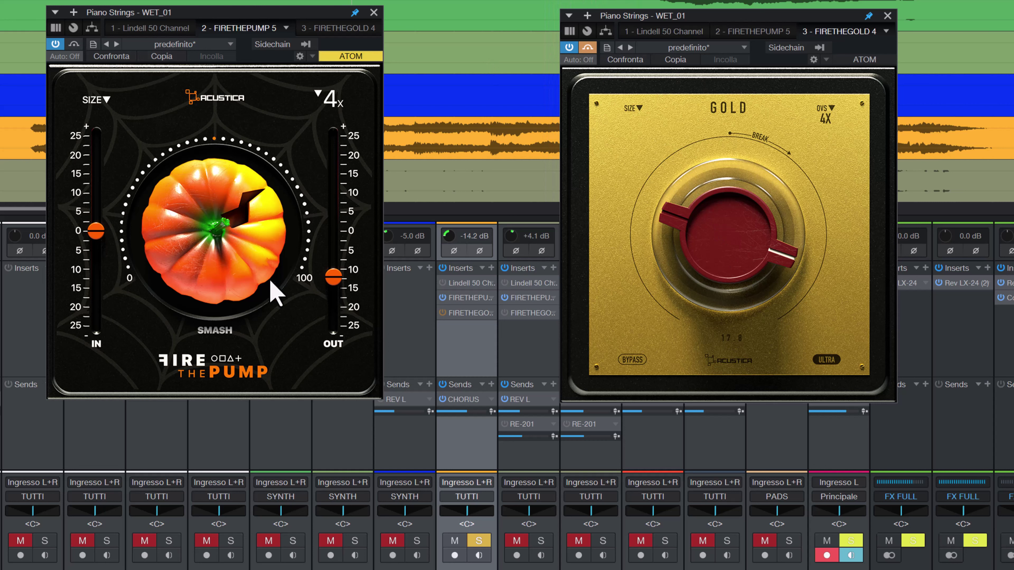
left_click_drag(333, 280, 333, 280)
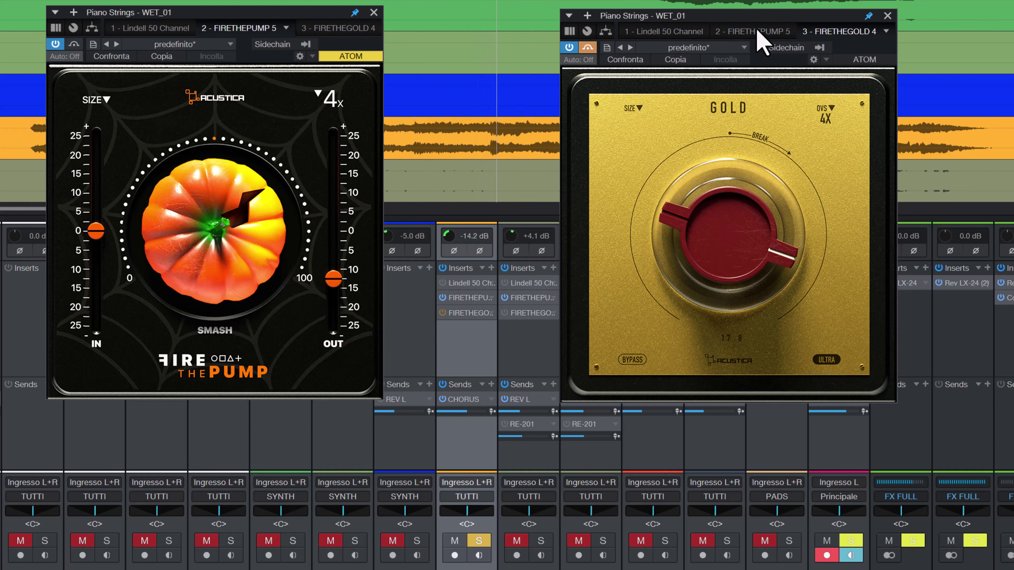
left_click(587, 47)
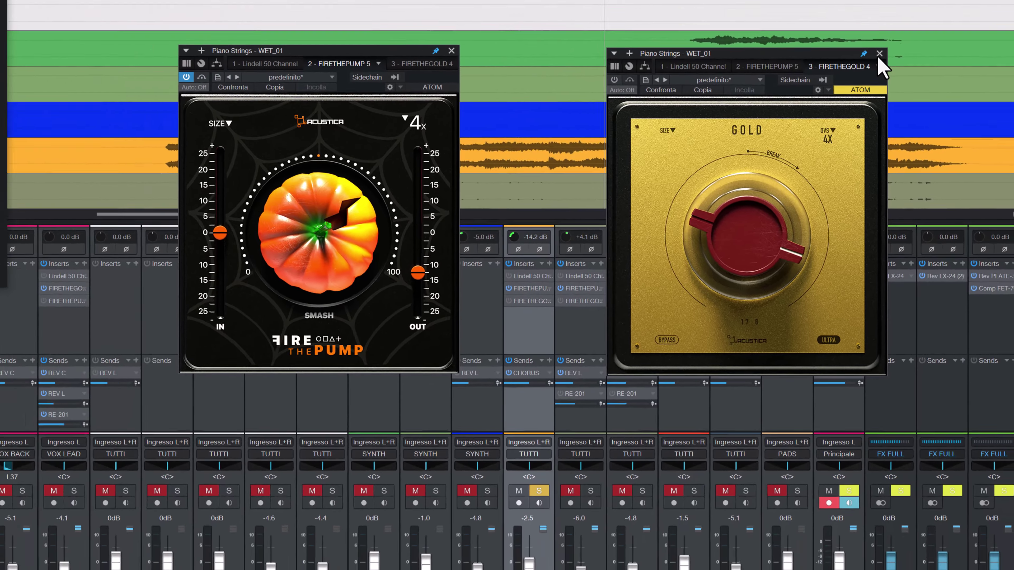
left_click(887, 15)
left_click(639, 407)
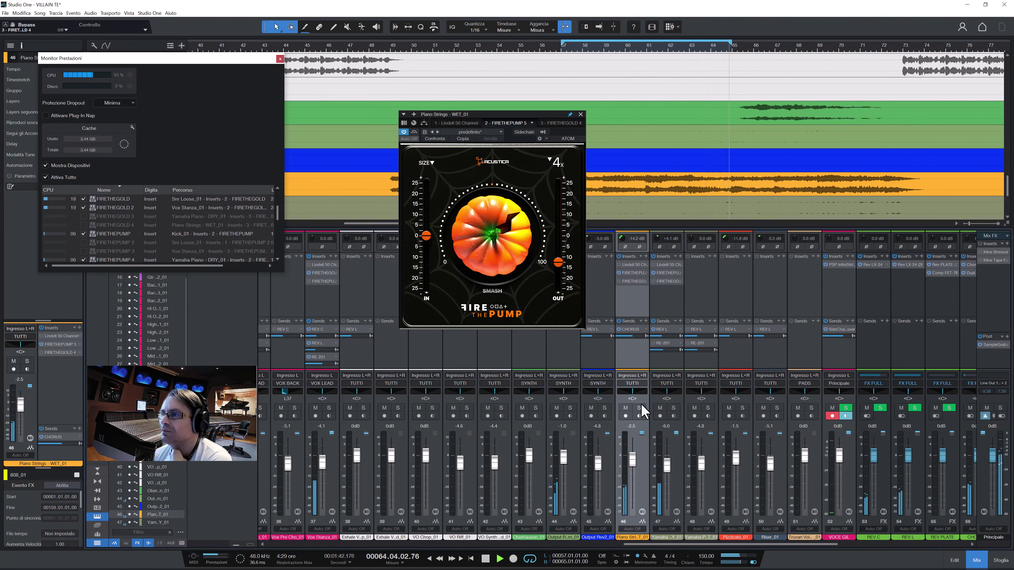
Remove the unused FIRETHEGOLD from Yamaha Piano and Piano Strings, and the unused FIRETHEPUMP from Vox Stanza.
left_click(680, 284)
left_click(690, 368)
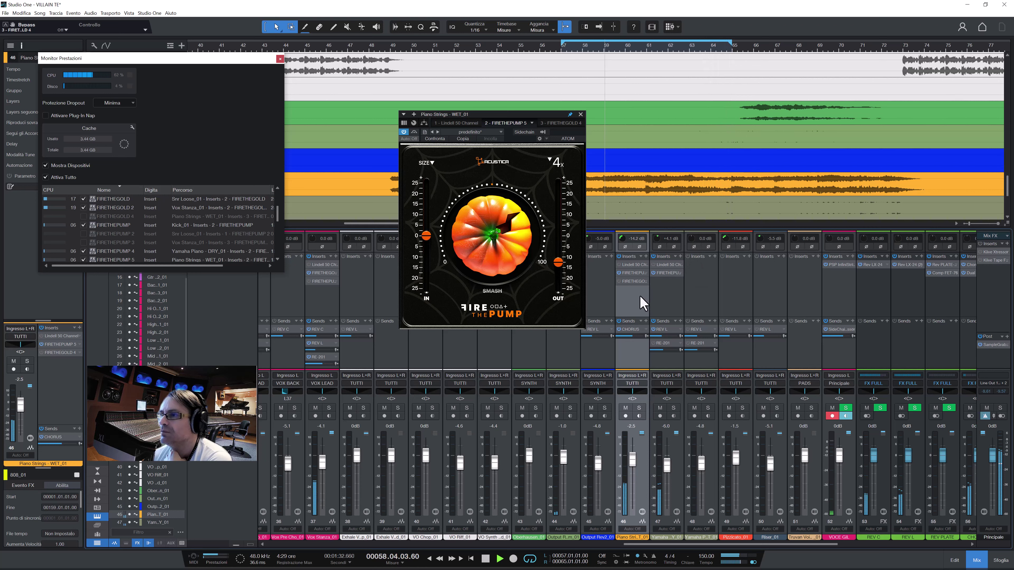
left_click(646, 281)
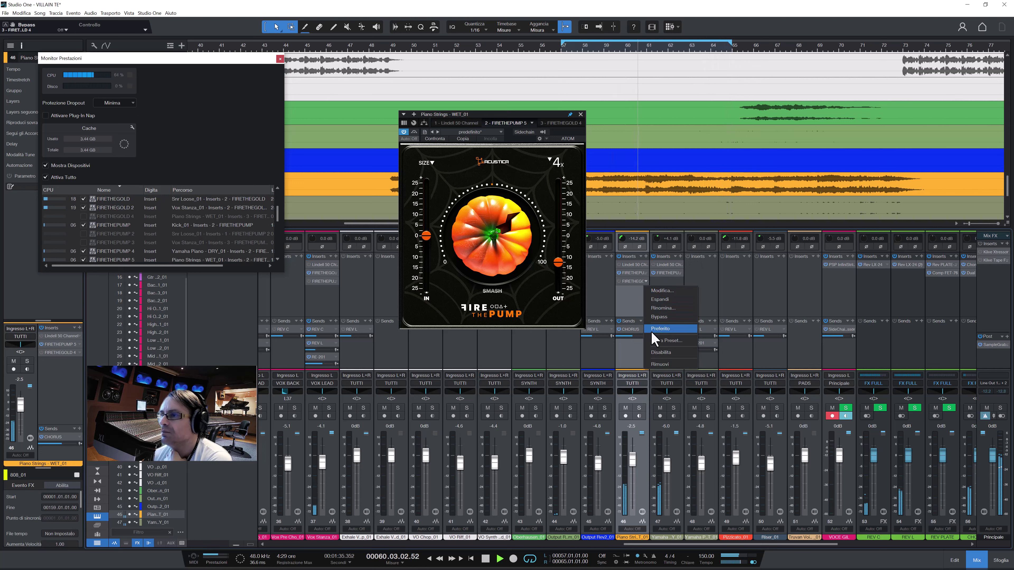
left_click(657, 366)
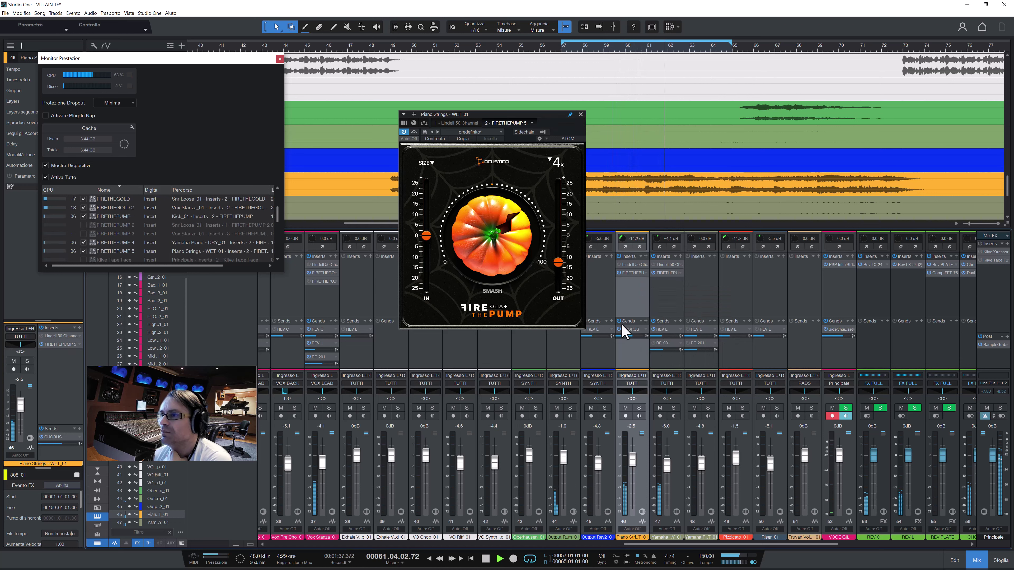
left_click(580, 115)
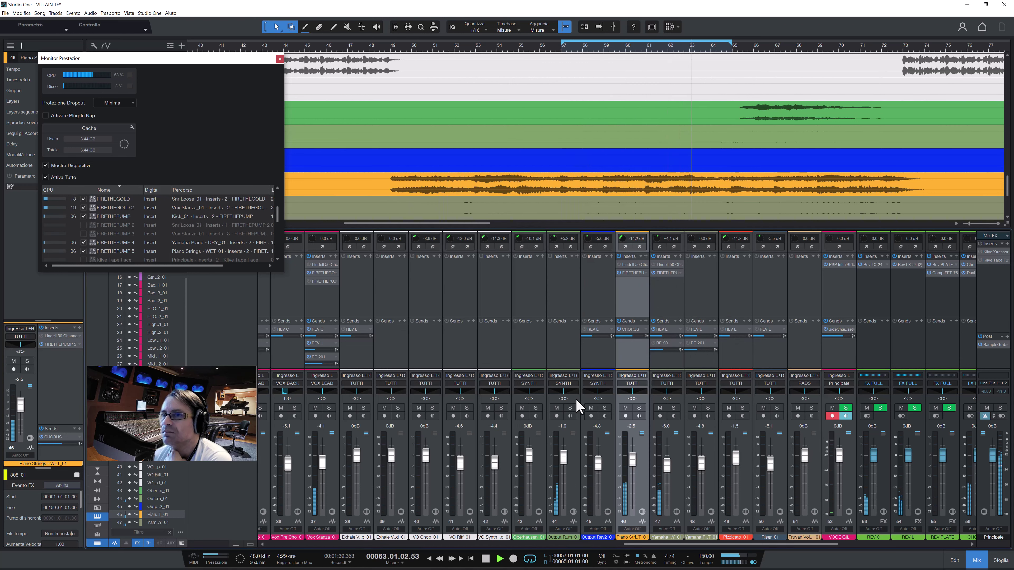
right_click(340, 284)
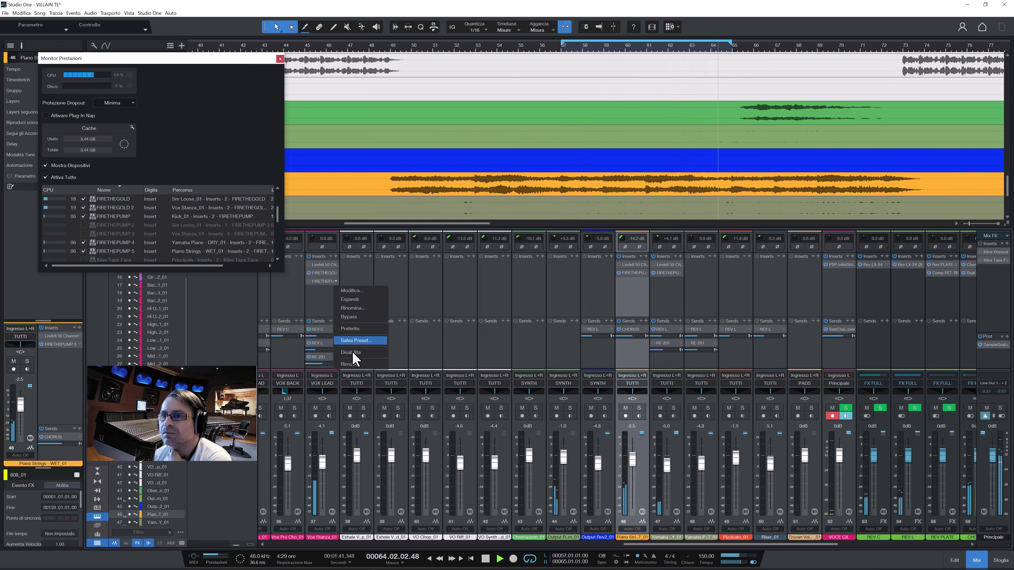
left_click(355, 368)
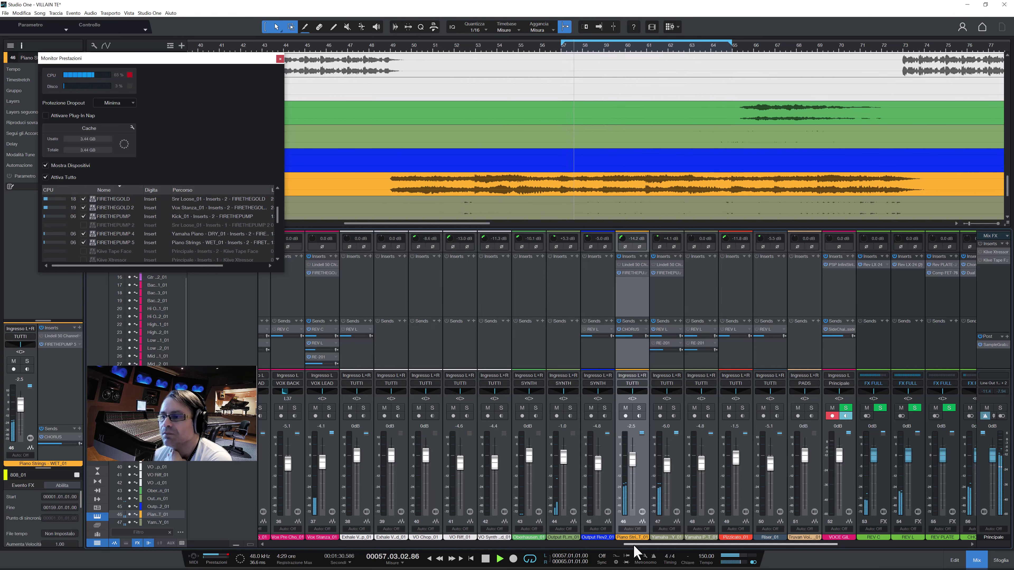
Add the Kick, Snr Loose, Vox Stanza and Yamaha Piano channels to a multiple selection with Piano Strings.
left_click_drag(634, 545, 539, 549)
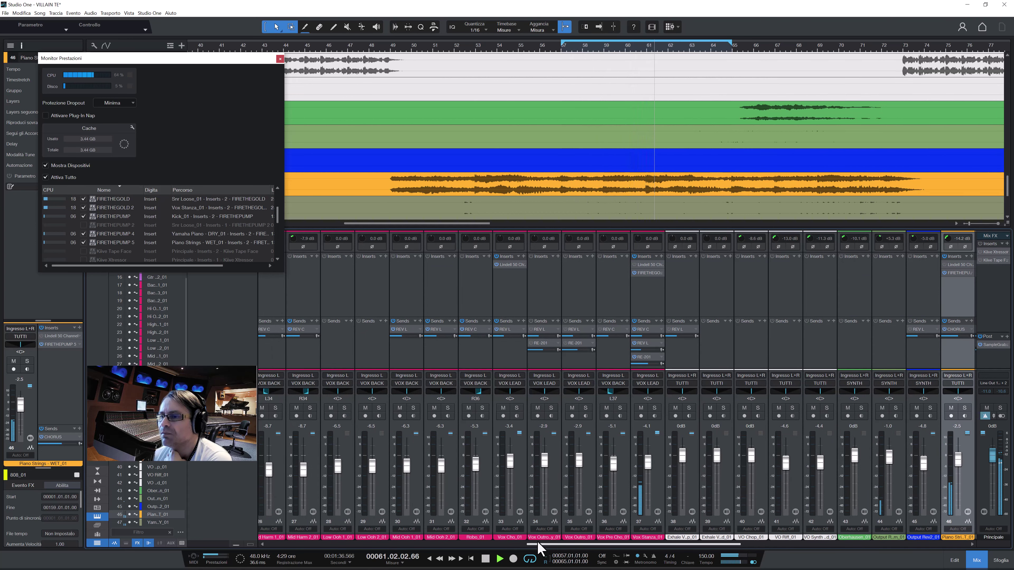
left_click_drag(538, 547, 268, 544)
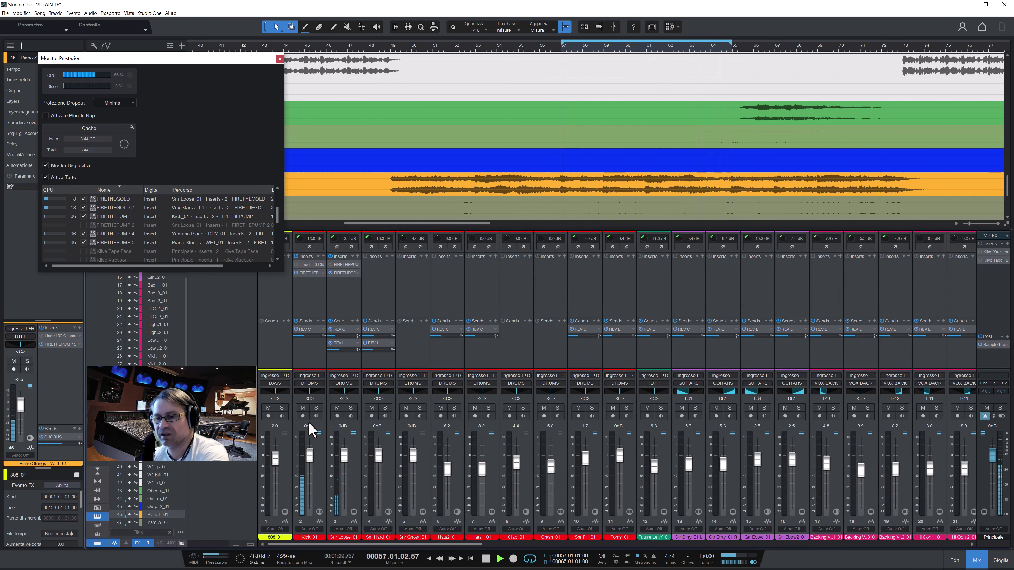
left_click(311, 363)
left_click(352, 359)
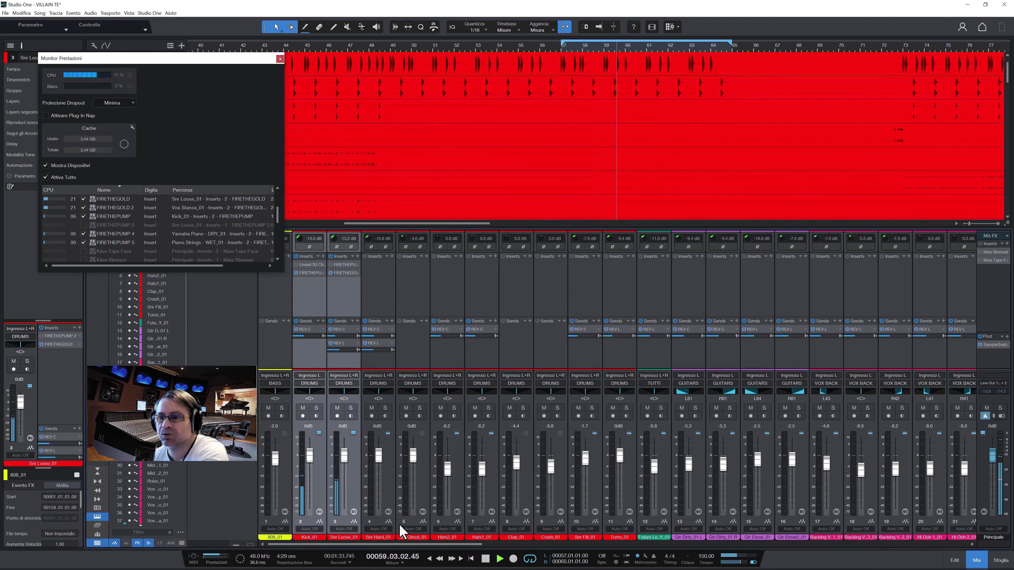
left_click_drag(409, 545, 690, 558)
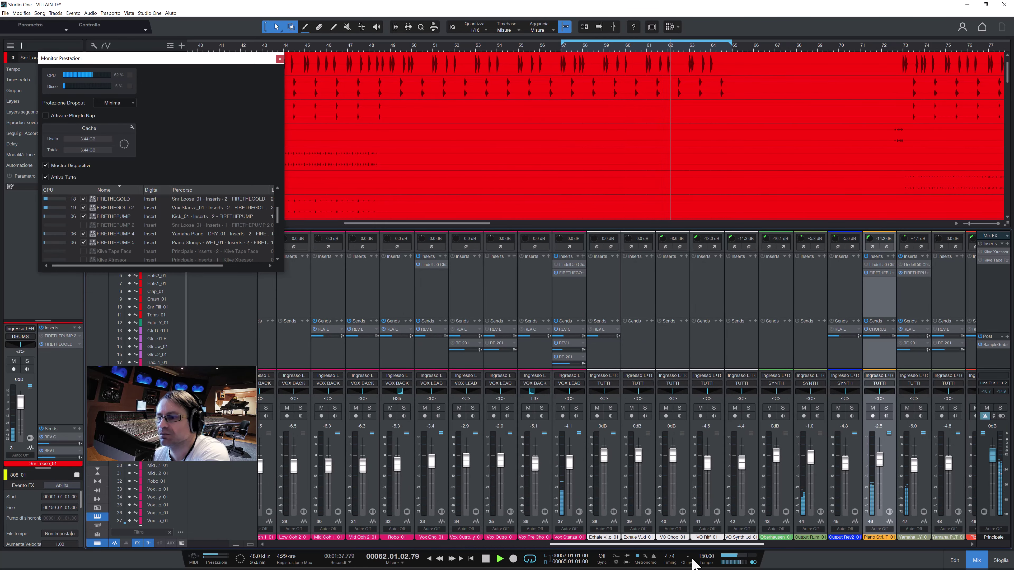
left_click(581, 478)
left_click_drag(689, 545, 747, 546)
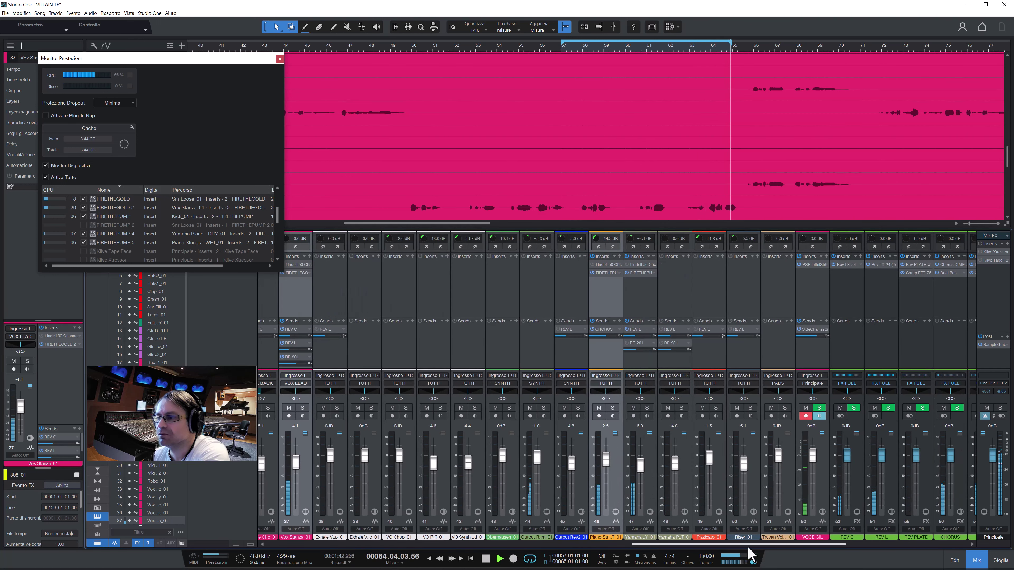
left_click(613, 480)
left_click(654, 484)
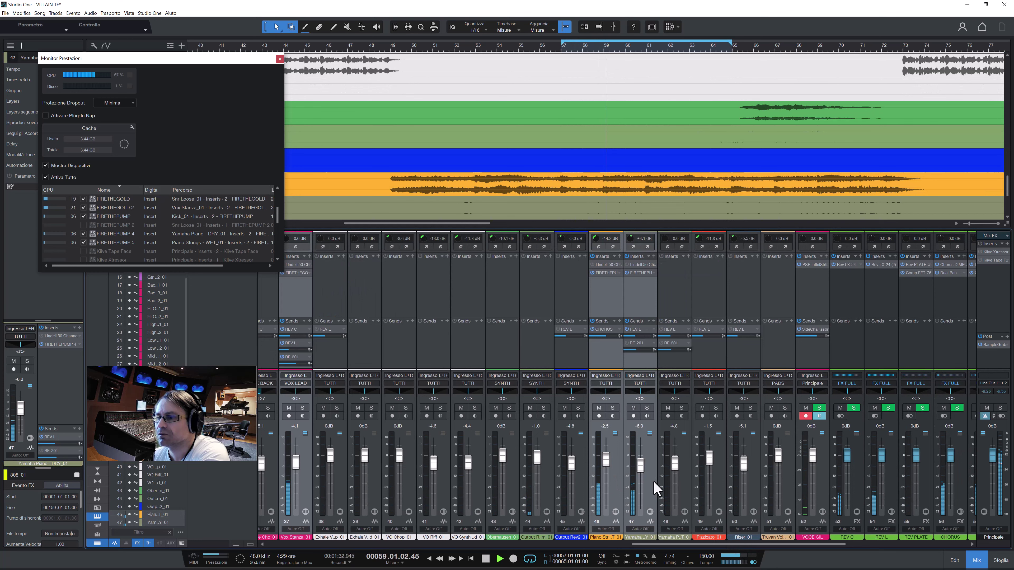
Remove the first insert from all selected channels, and remove Lindell 50 Channel from Vox Cho.
left_click_drag(672, 544, 305, 539)
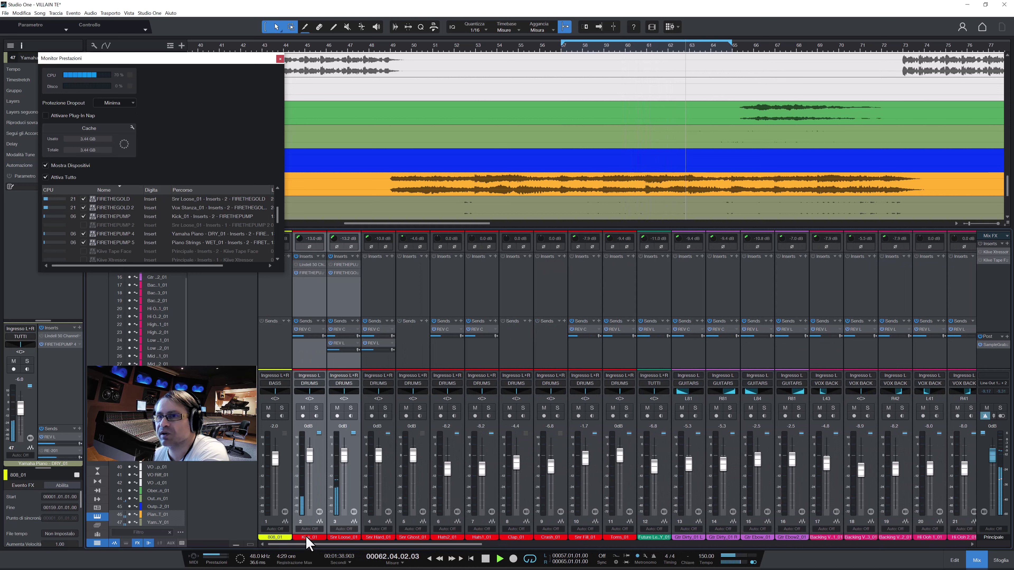
left_click(331, 262)
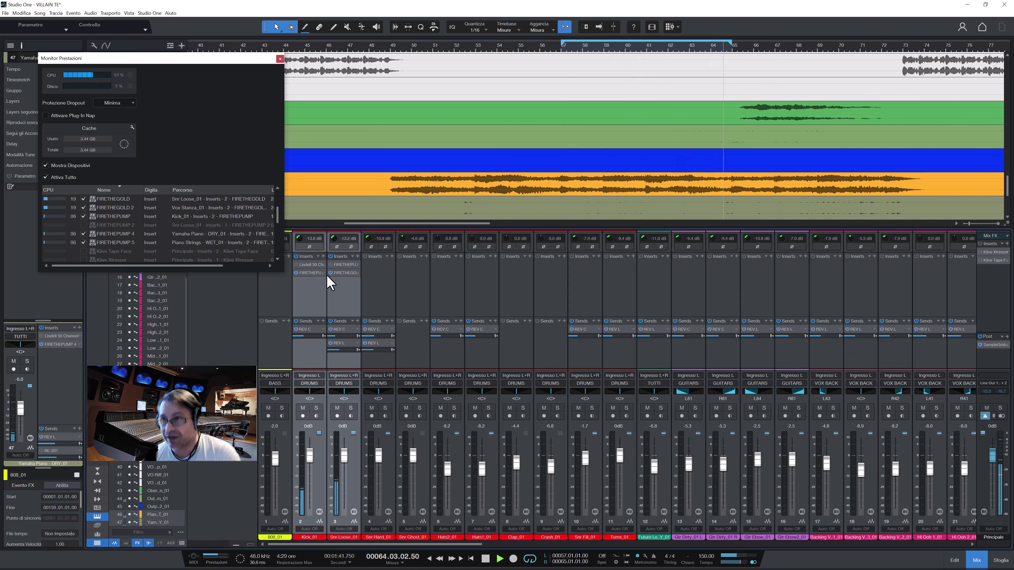
left_click(357, 265)
left_click(368, 348)
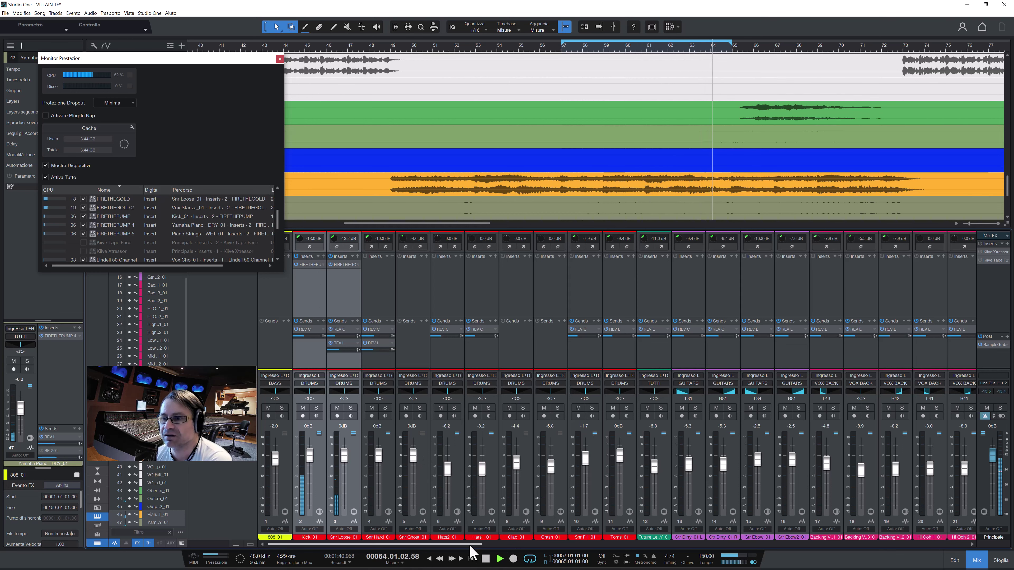
left_click_drag(469, 544, 738, 547)
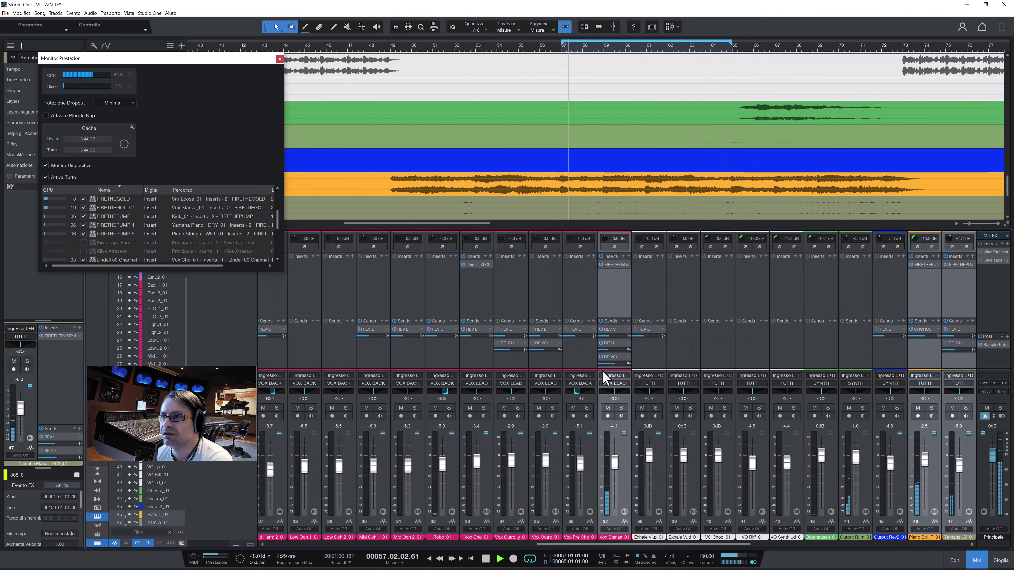
right_click(488, 265)
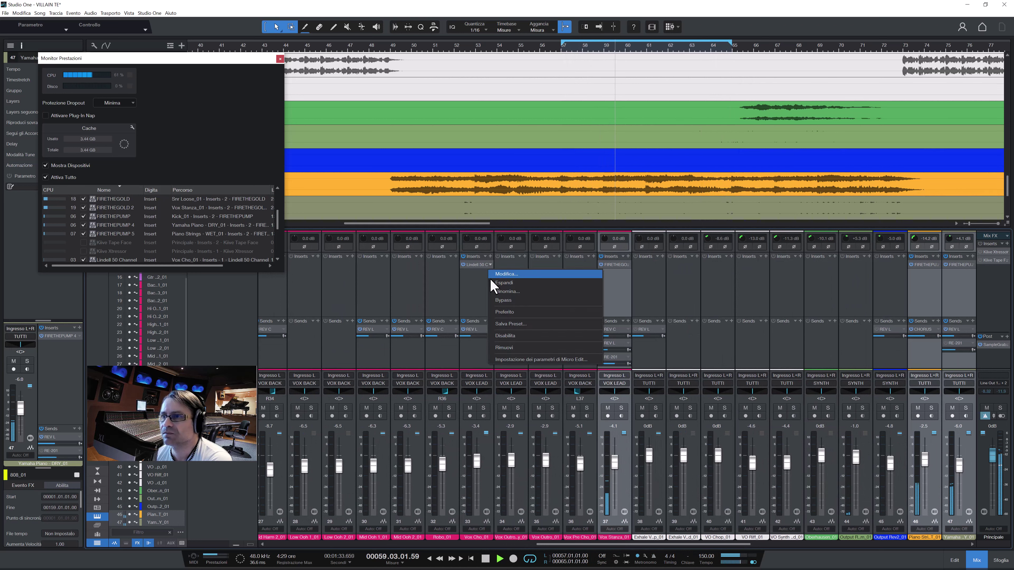
left_click(503, 348)
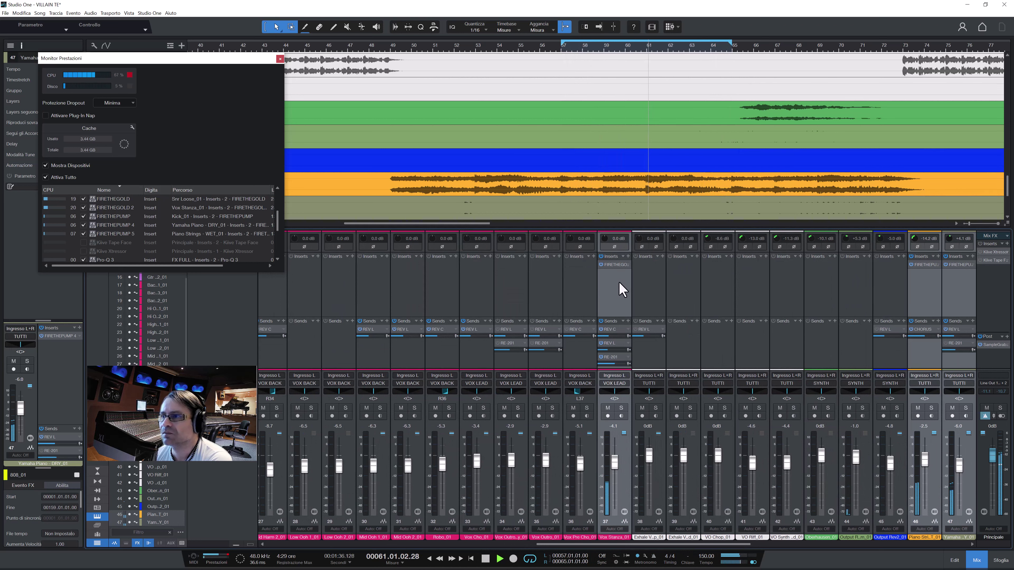
left_click_drag(650, 545, 752, 545)
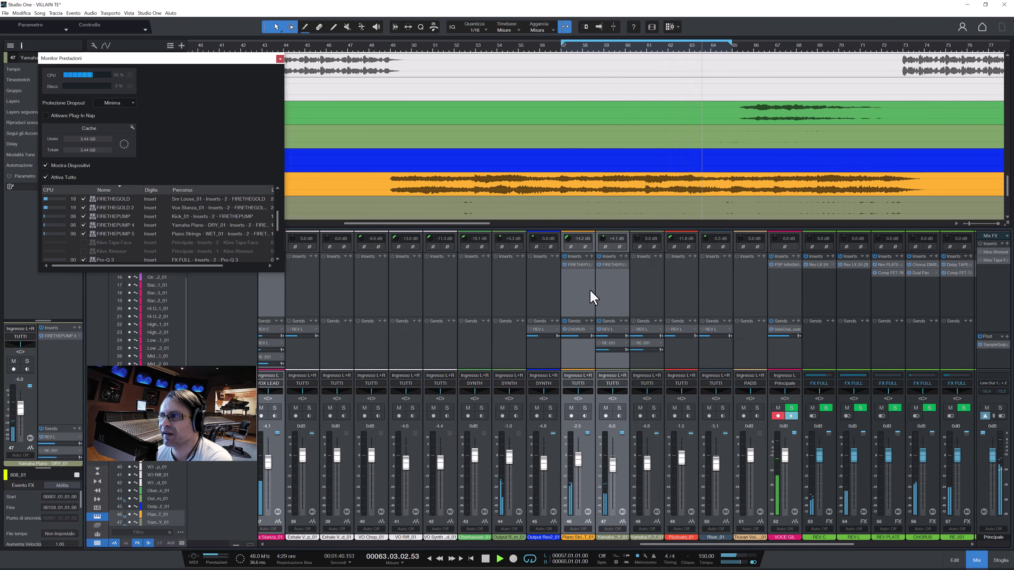
Toggle the inserts of the selected channels off and on during playback to compare the processed and unprocessed full mix.
left_click(564, 257)
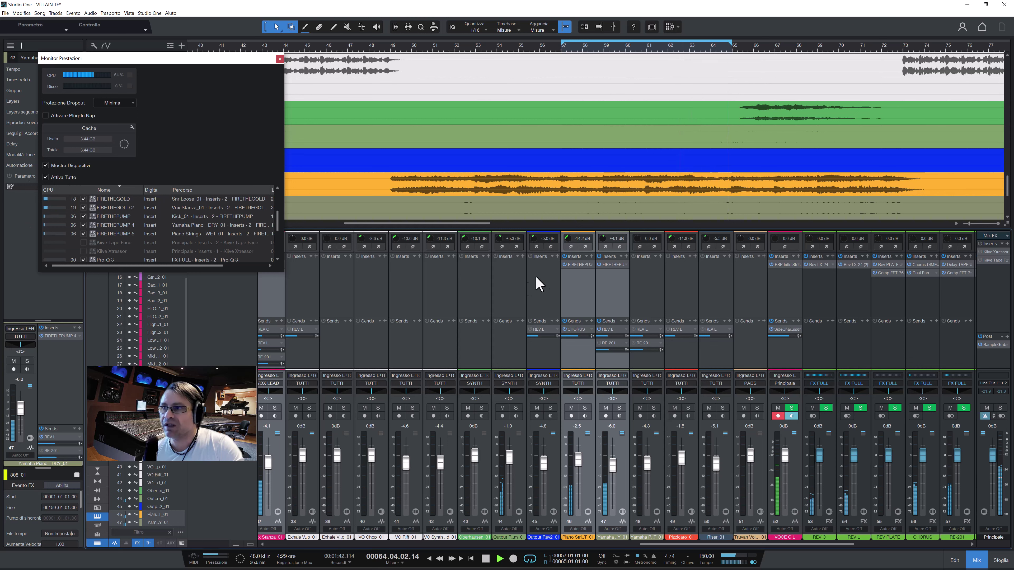
left_click(565, 264)
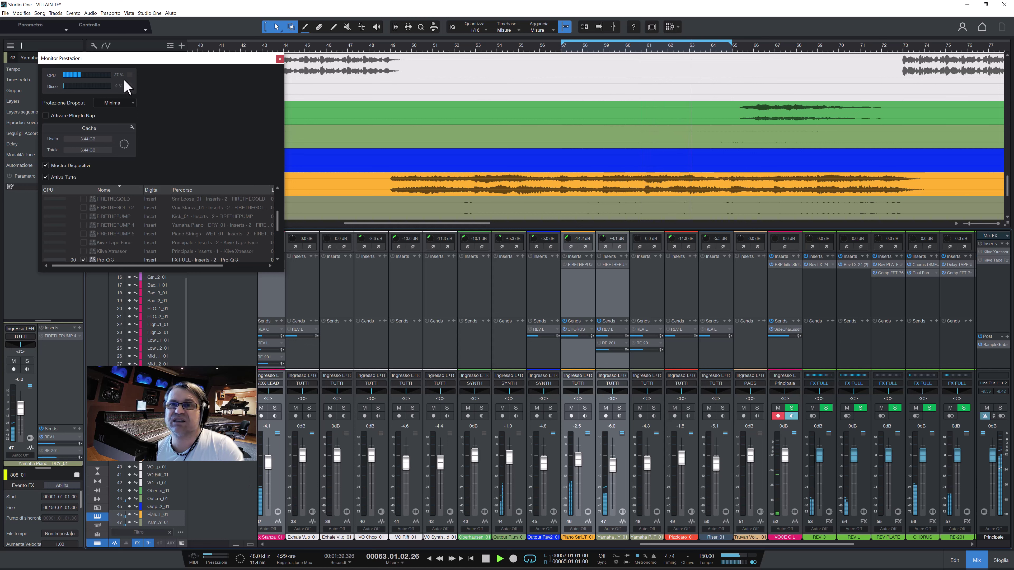
left_click(565, 257)
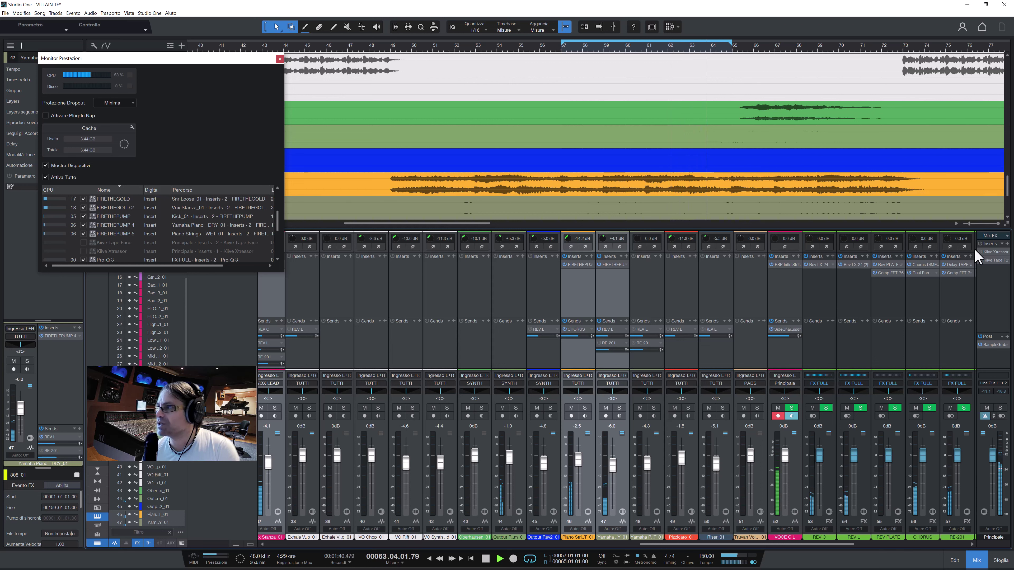
Add FIRETHEGOLD as an insert on the main output, move its window aside and set its oversampling to 4X.
left_click(1007, 243)
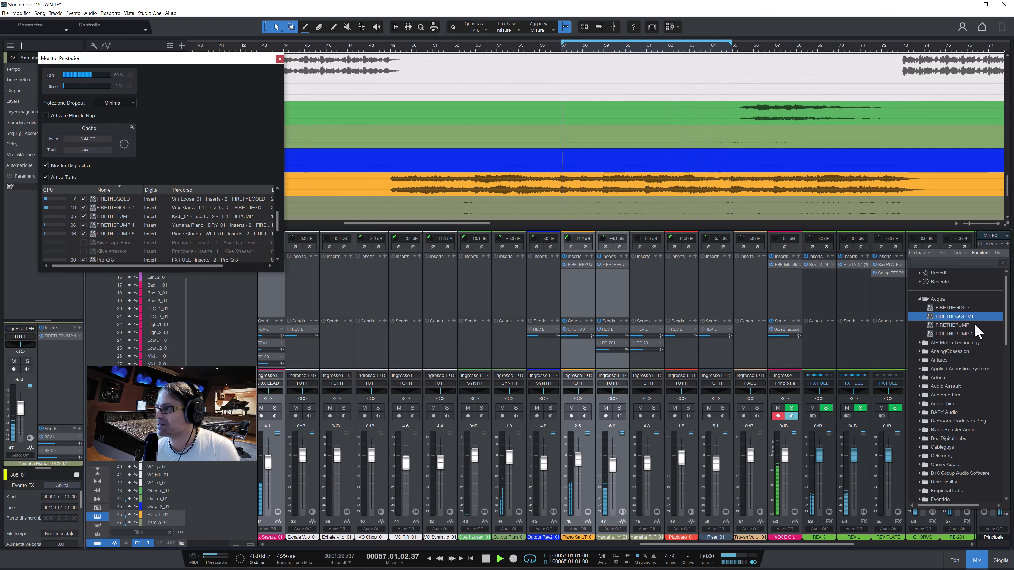
left_click(961, 308)
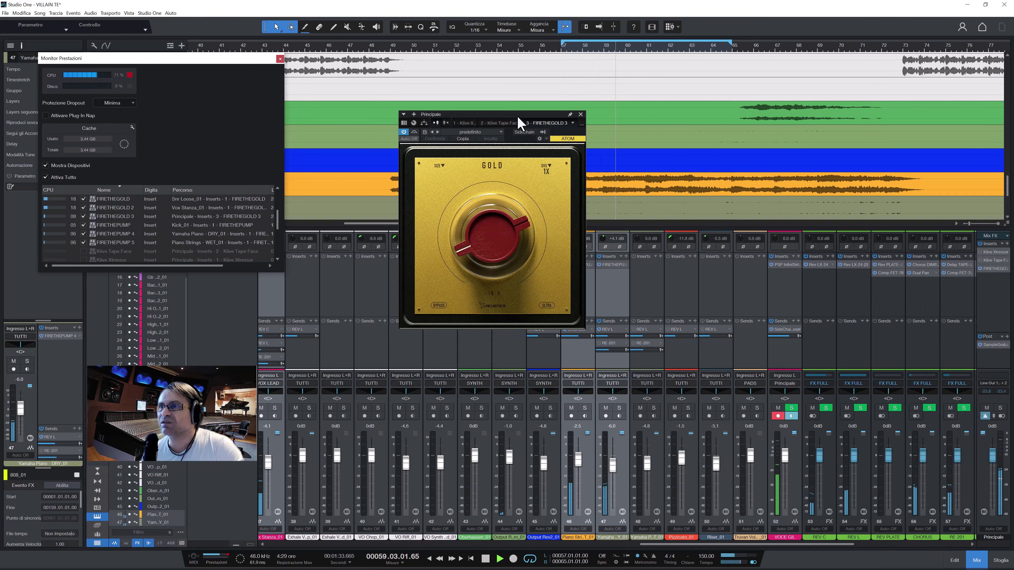
left_click_drag(518, 115, 551, 117)
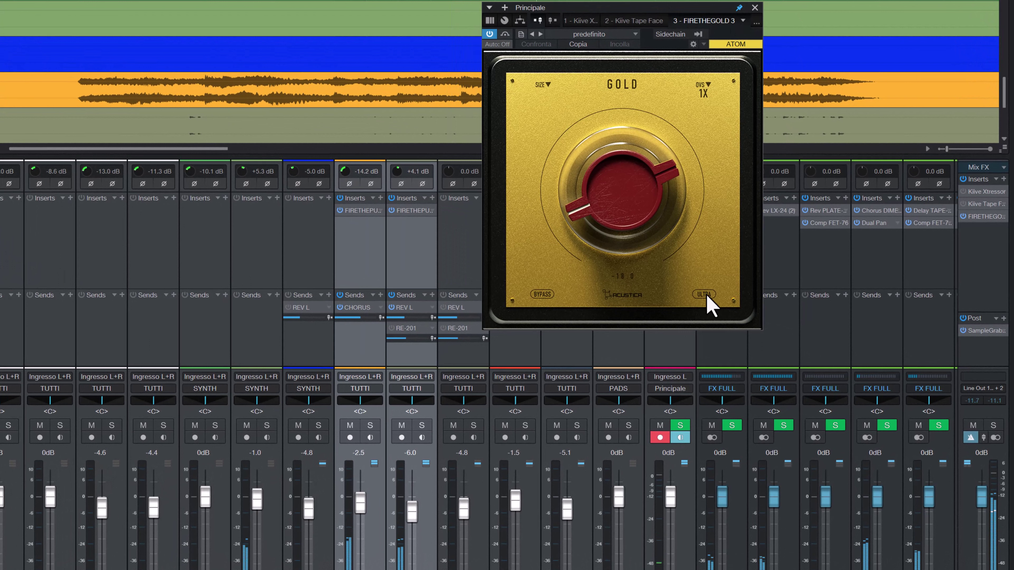
left_click(702, 91)
left_click(714, 114)
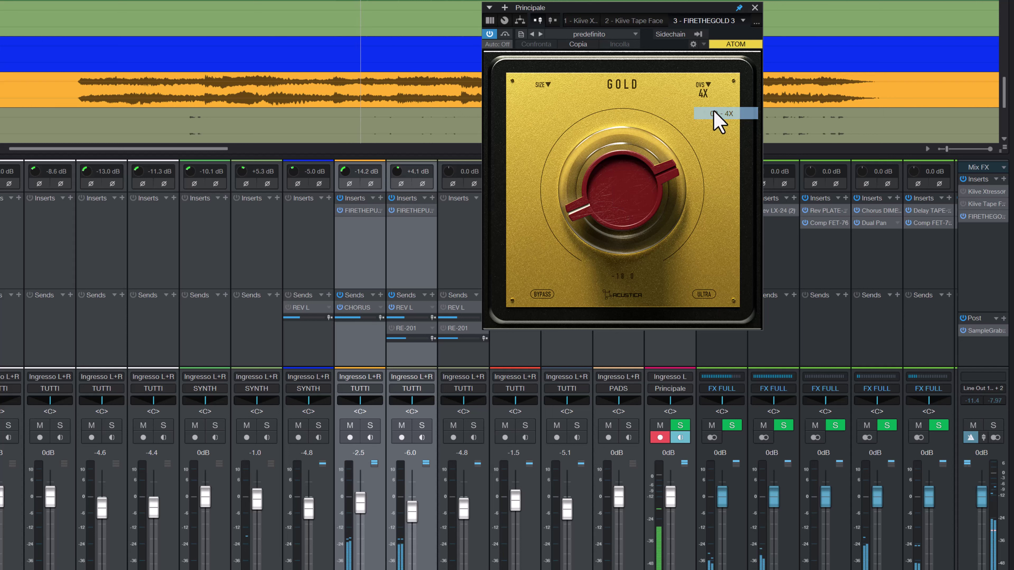
Set the main output's FIRETHEGOLD knob to about 16 and compare the mix with the plug-in bypassed and active.
left_click_drag(631, 216, 630, 131)
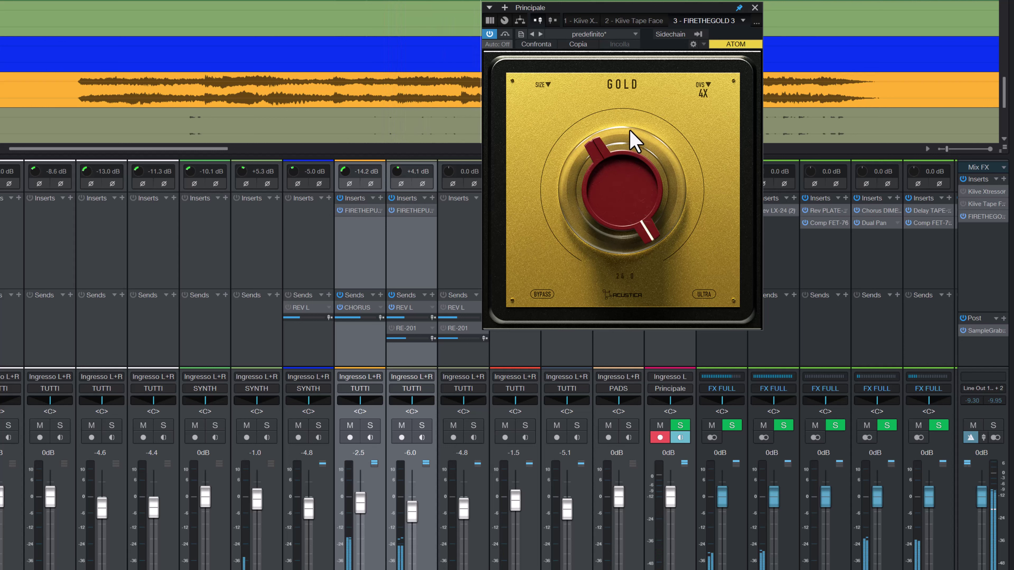
left_click_drag(630, 131, 625, 149)
scroll(626, 148, "up", 4)
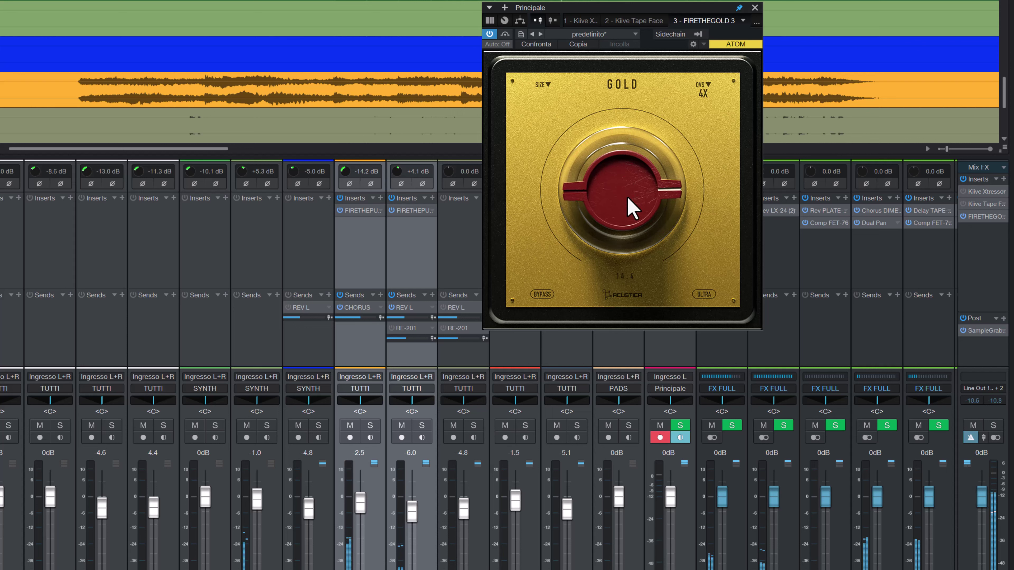
scroll(627, 207, "down", 1)
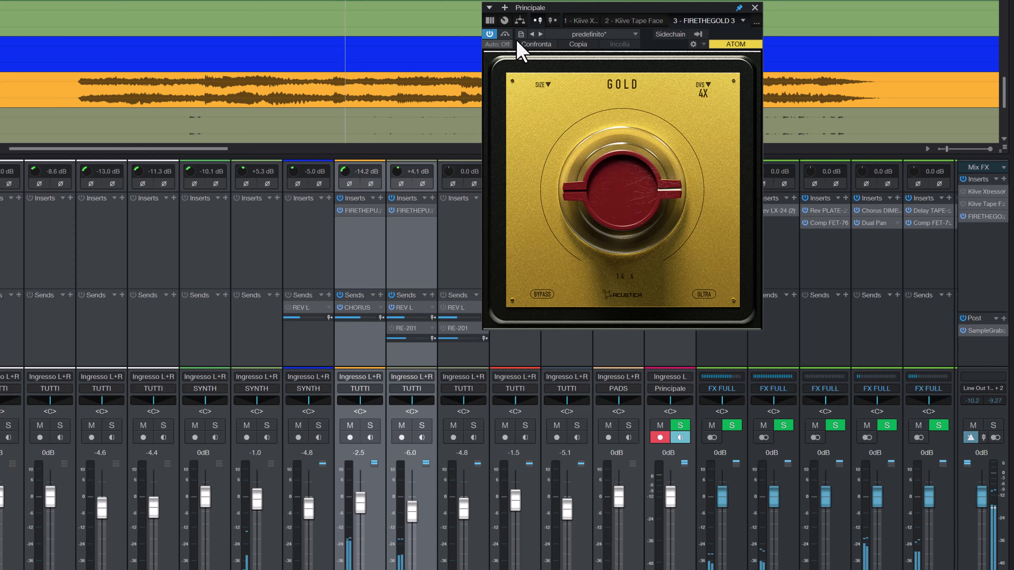
left_click(505, 34)
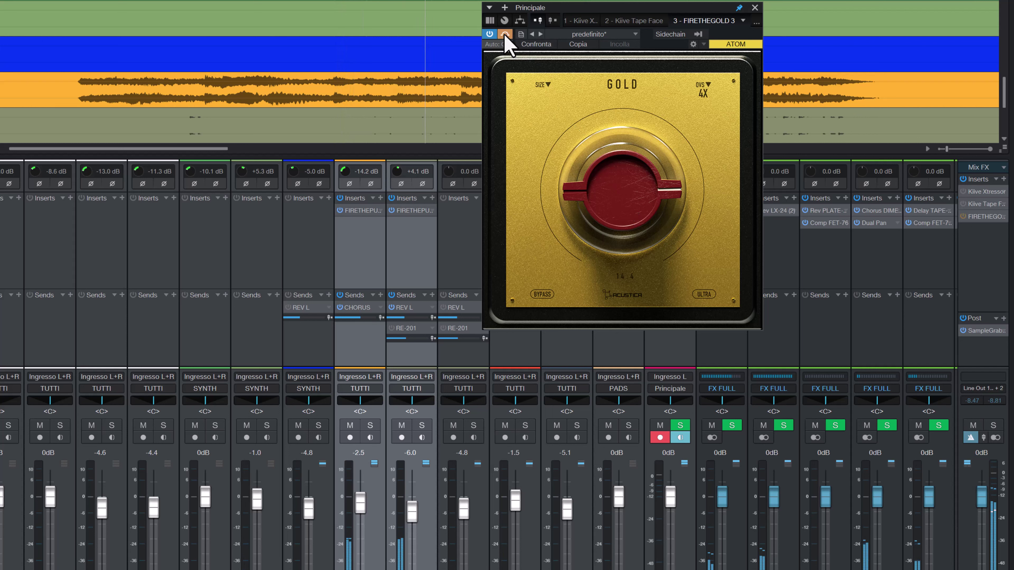
left_click(504, 34)
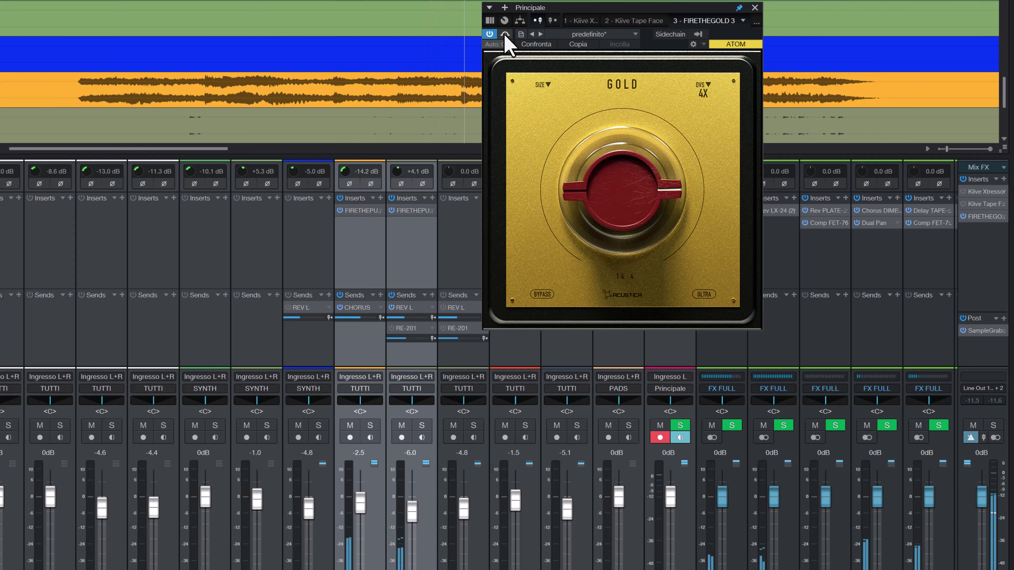